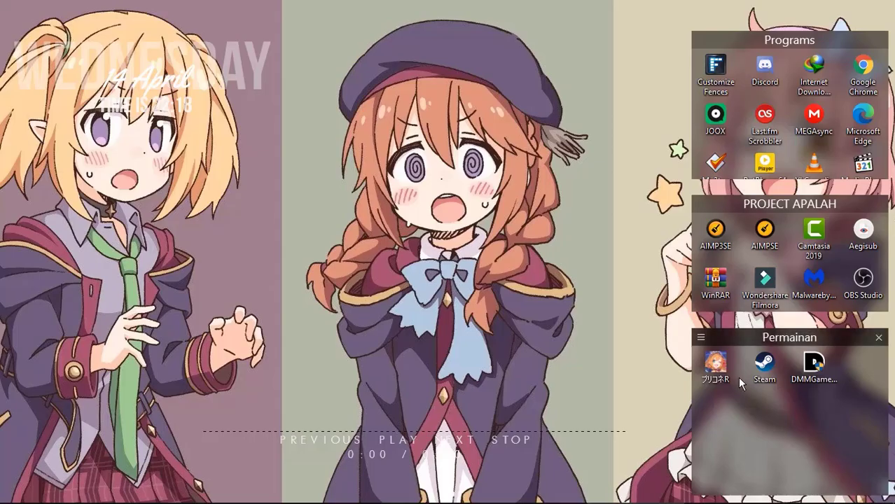
Step: Open AIMP and play track 107, 'Gelobet Seist Du Jesu Christ BWV 604'
click(518, 493)
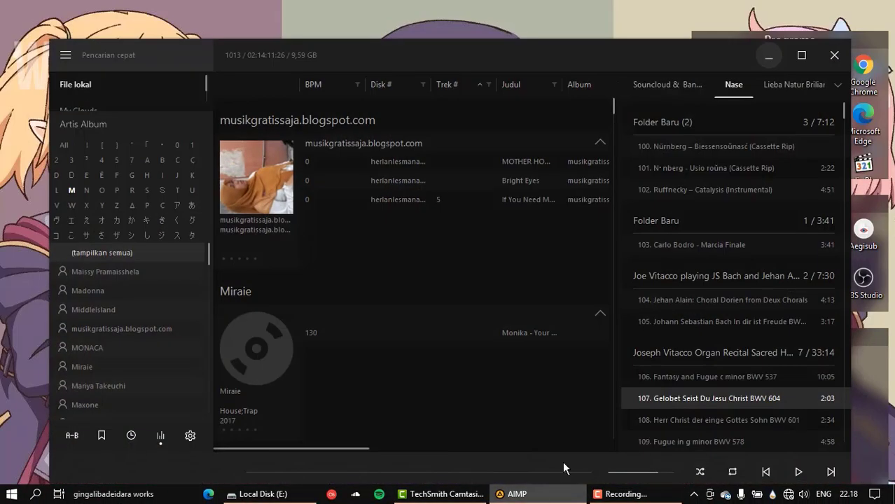
double_click(677, 396)
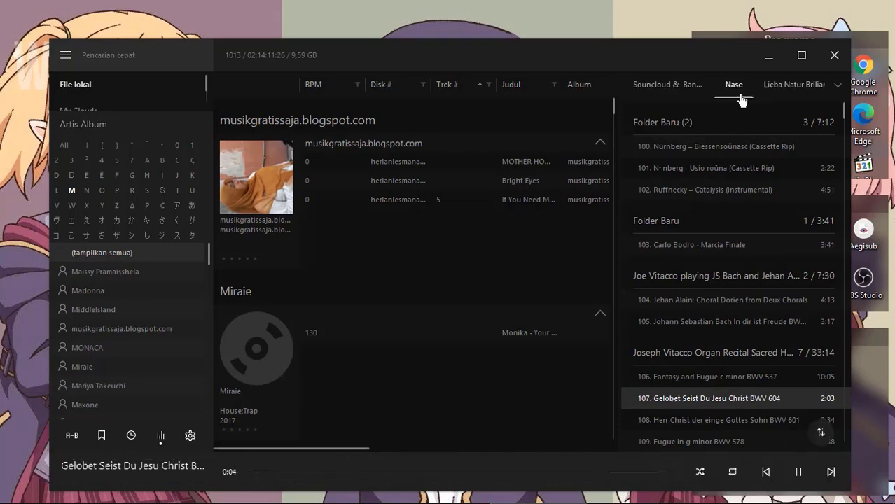
Step: Browse in File Explorer to Local Disk (E:) > backup > New folder
click(236, 497)
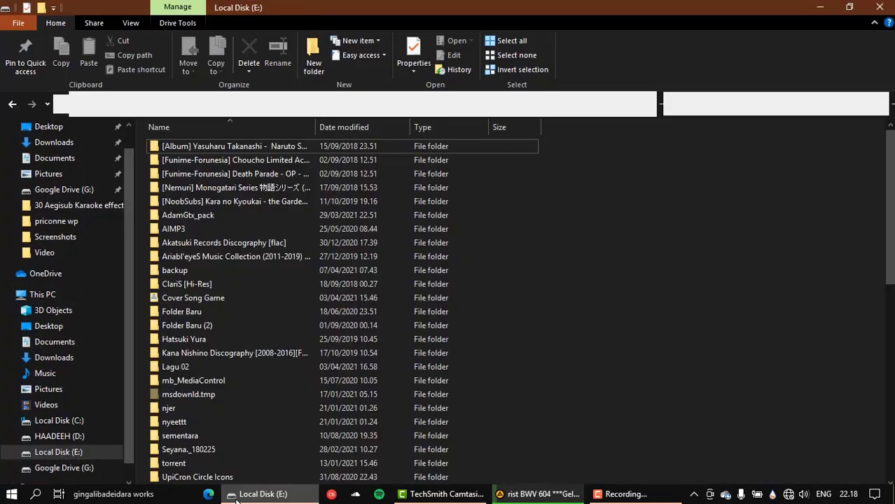
double_click(183, 273)
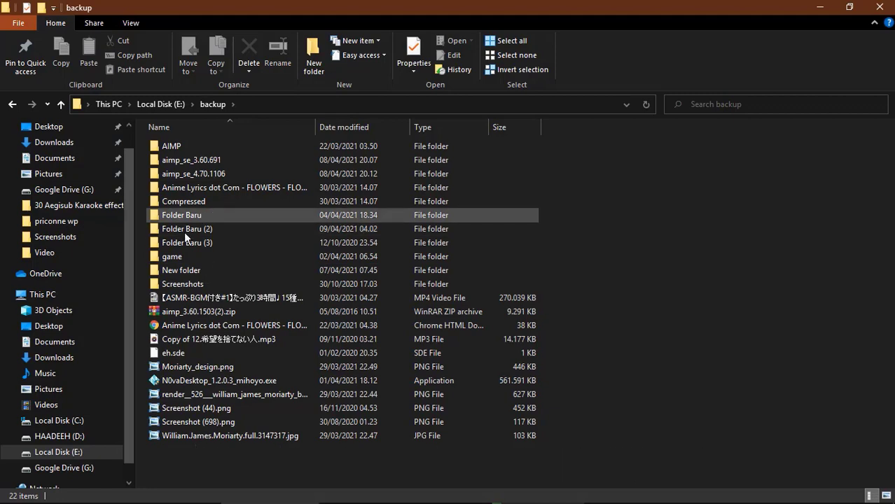
click(191, 274)
double_click(194, 274)
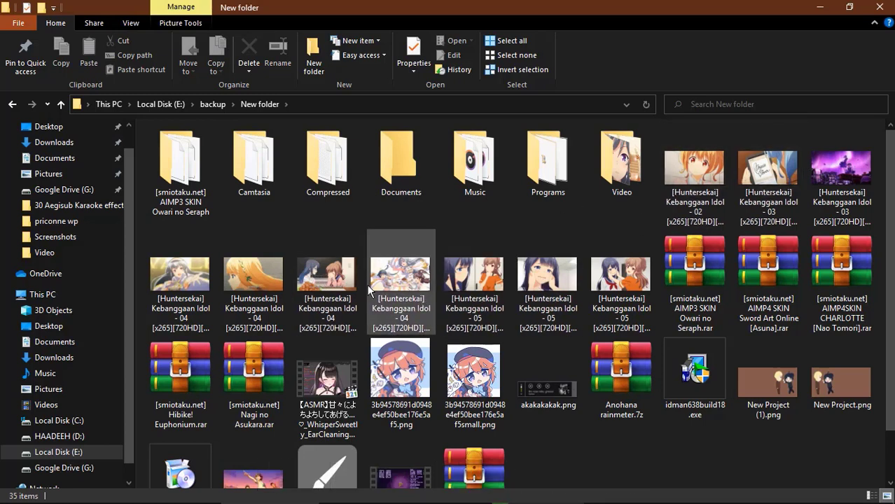
Step: Preview the Kebanggaan Idol 02 snapshot in Photo Viewer, then minimize Photo Viewer and Explorer
click(684, 173)
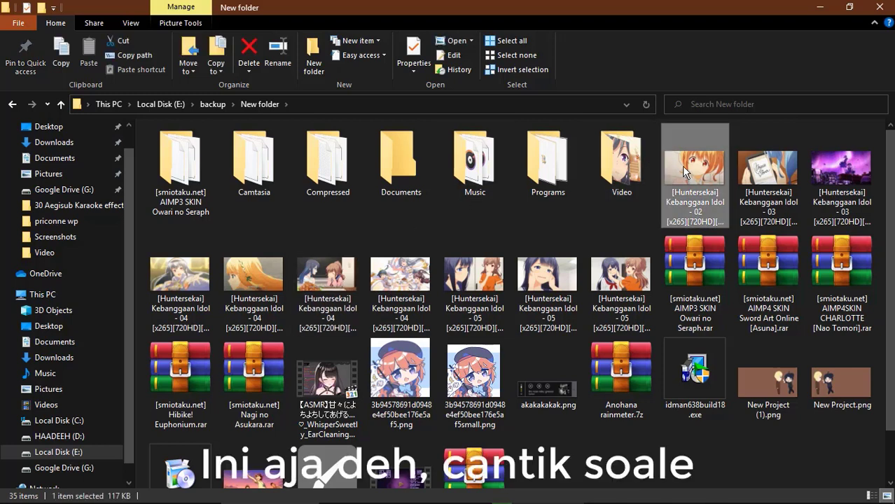
double_click(684, 172)
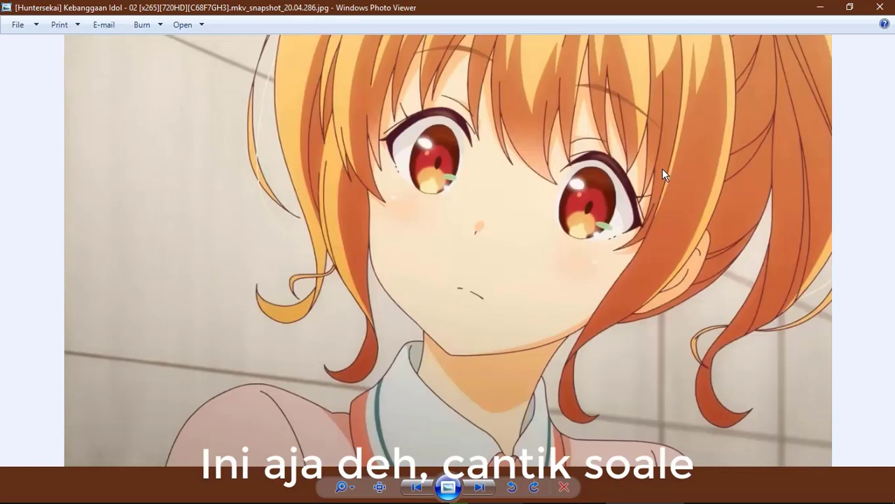
click(816, 8)
click(814, 10)
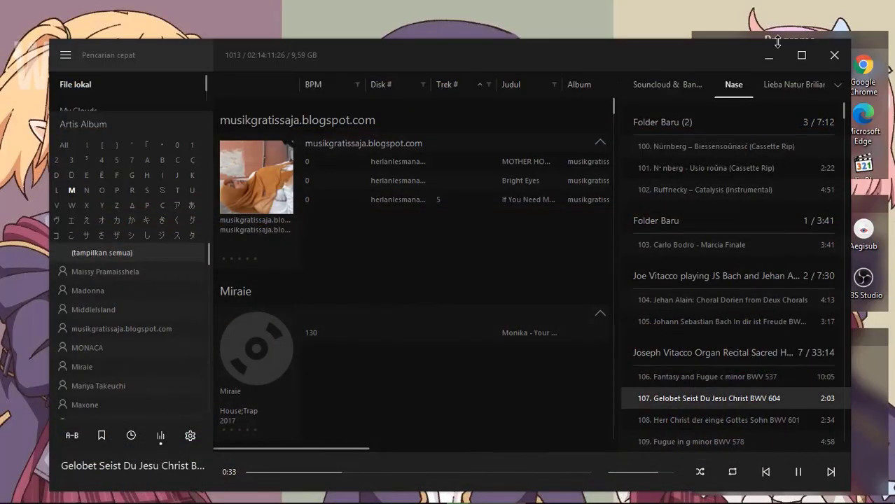
Step: Minimize AIMP and launch Adobe Photoshop 2020 from the Start menu's All apps list
click(762, 58)
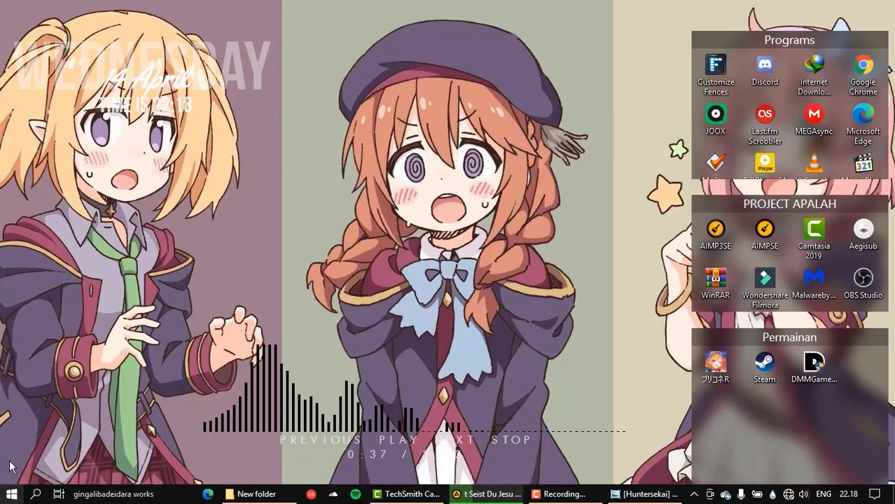
click(11, 493)
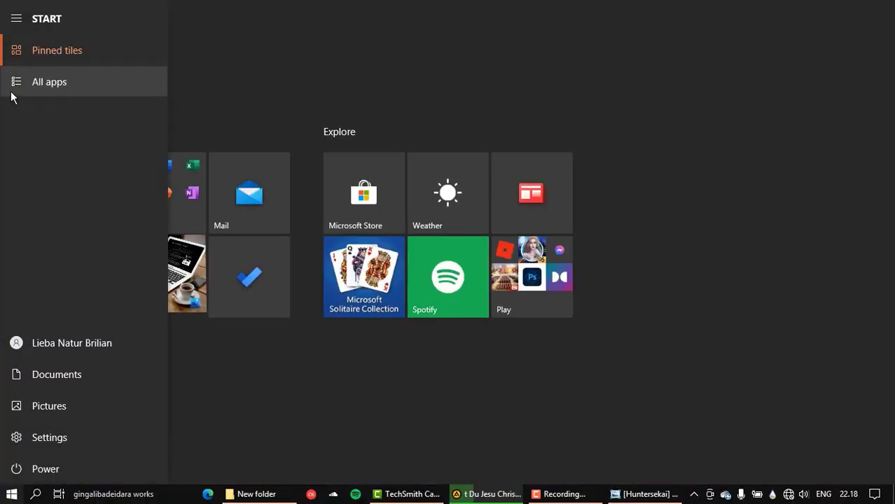
click(10, 91)
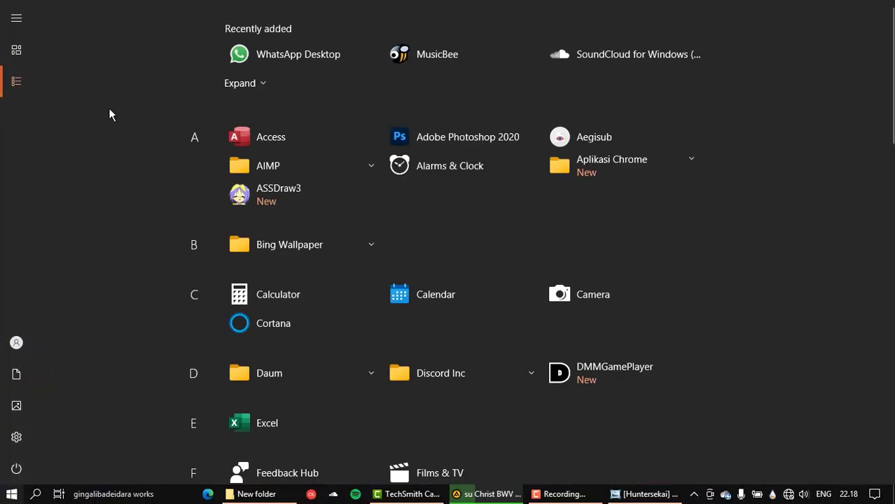
click(512, 149)
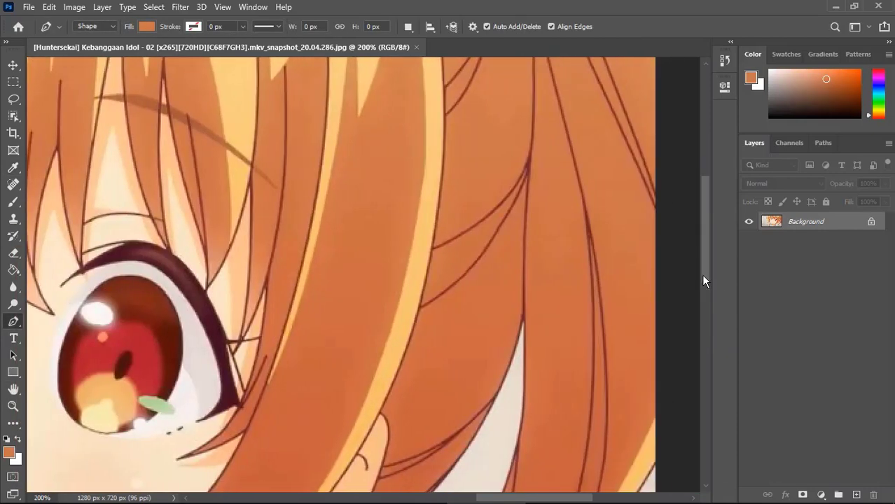
Step: Place Pen-tool anchor points down the upper part of the hair edge
click(636, 145)
click(641, 153)
click(645, 166)
click(648, 177)
click(652, 188)
click(658, 202)
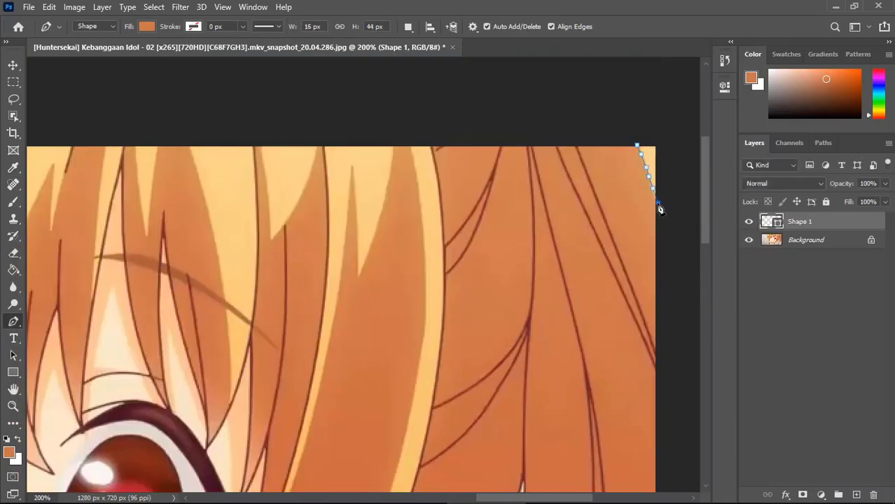
scroll(674, 308, down, 5)
click(675, 310)
click(657, 336)
click(643, 357)
click(630, 386)
click(622, 400)
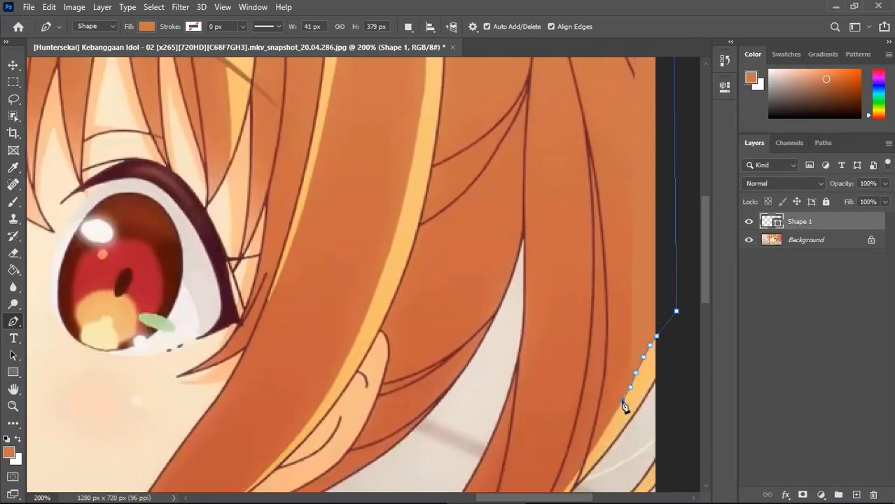
Step: Zoom in, set Shape 1 opacity to 0%, and extend the outline down the hair
key(ctrl+plus)
key(0)
key(0)
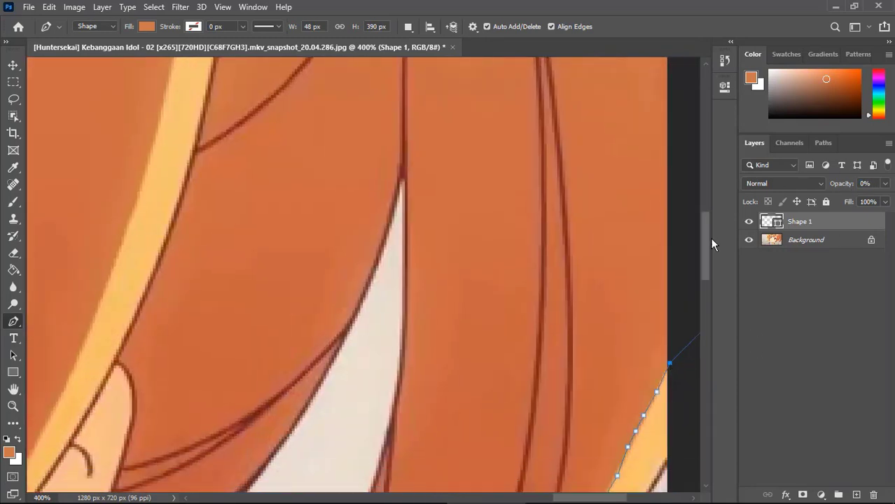
scroll(712, 243, down, 5)
click(602, 289)
click(583, 319)
click(556, 365)
click(533, 400)
click(498, 452)
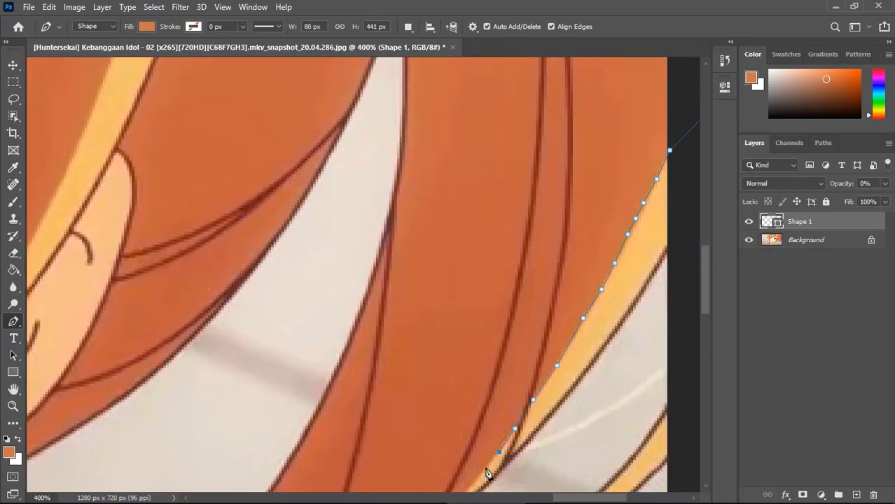
click(483, 474)
scroll(485, 352, down, 3)
Step: Trace the lower strand around its curl and back up its left edge
mouse_move(450, 382)
mouse_down()
mouse_move(319, 466)
mouse_move(352, 452)
mouse_up()
scroll(352, 451, down, 2)
drag(305, 398, 164, 480)
scroll(164, 480, down, 2)
drag(155, 371, 145, 389)
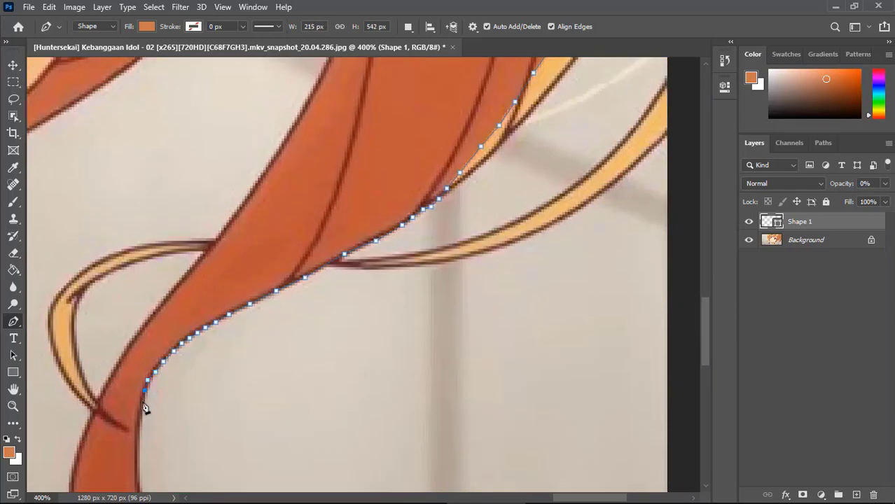
scroll(138, 427, down, 2)
click(138, 350)
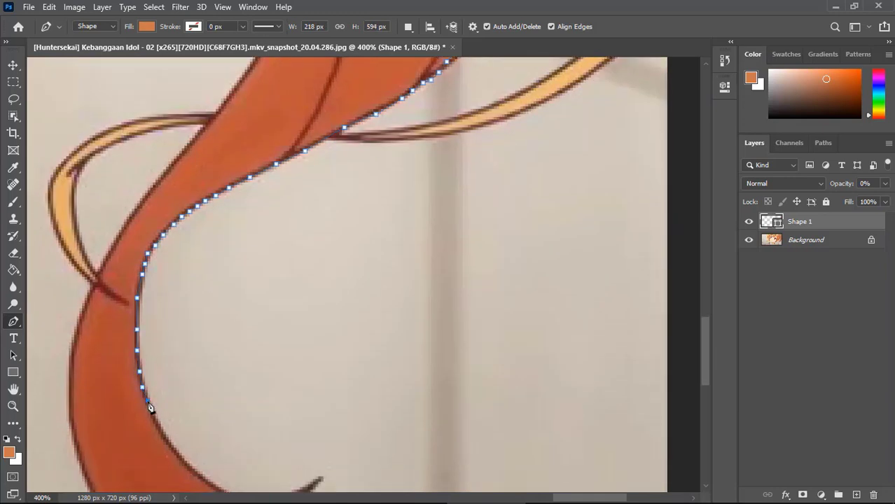
scroll(215, 492, down, 2)
click(233, 420)
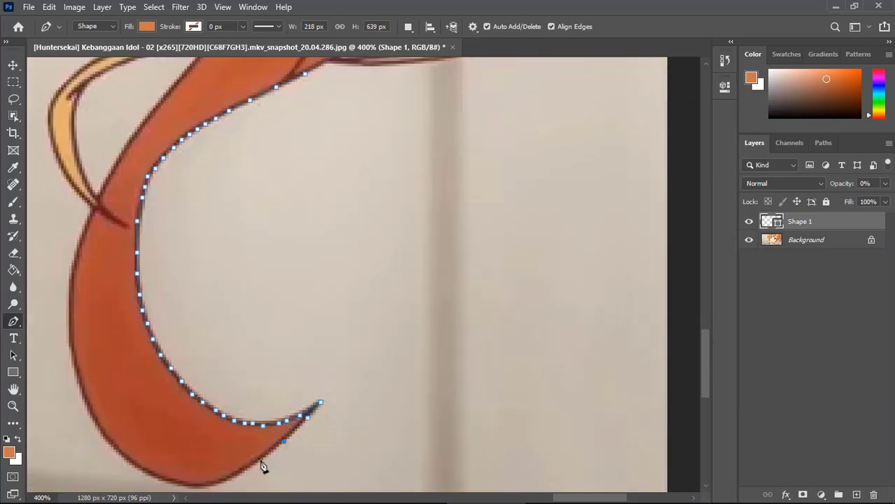
drag(262, 466, 210, 491)
mouse_move(97, 431)
mouse_down()
mouse_move(78, 380)
mouse_move(80, 260)
mouse_up()
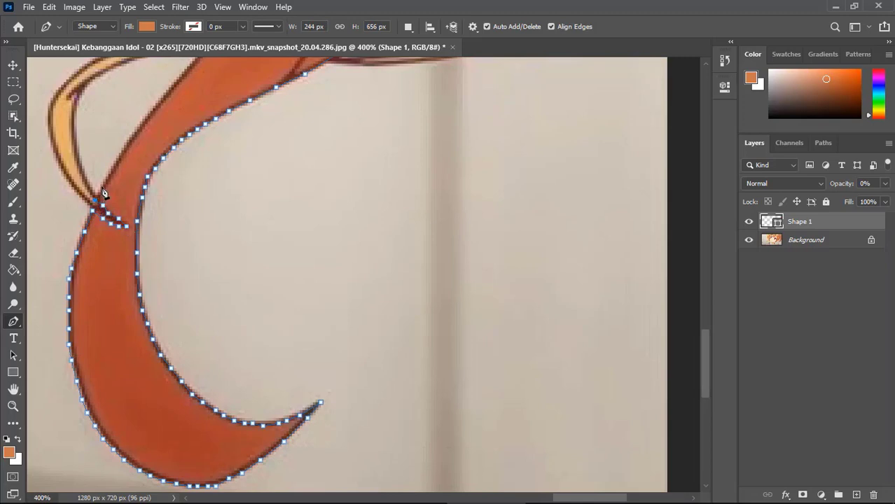
Step: Add anchors along the gap between strands and save the document as a PSD
scroll(354, 224, up, 5)
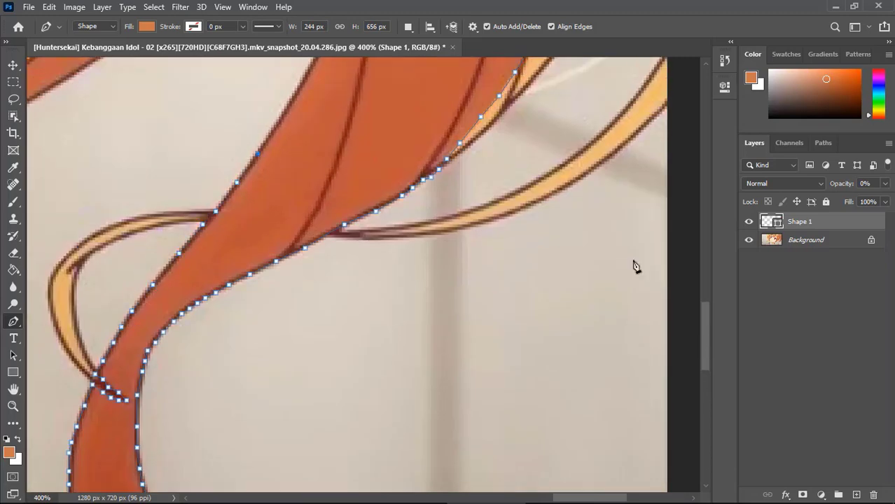
scroll(633, 266, up, 7)
click(285, 354)
scroll(383, 146, up, 8)
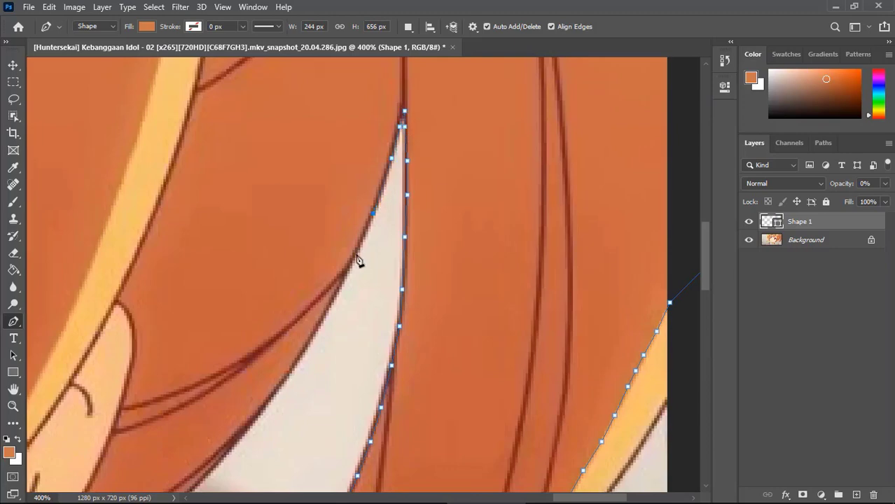
click(263, 410)
scroll(238, 385, down, 2)
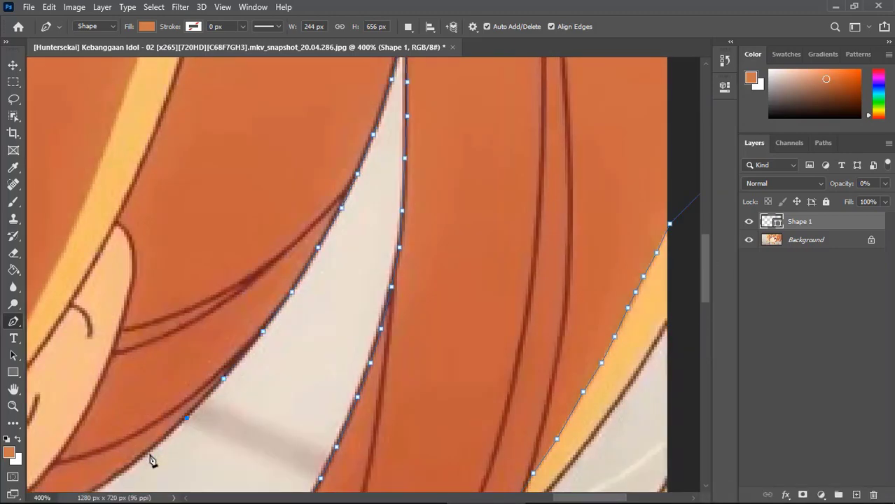
click(116, 476)
scroll(119, 476, down, 3)
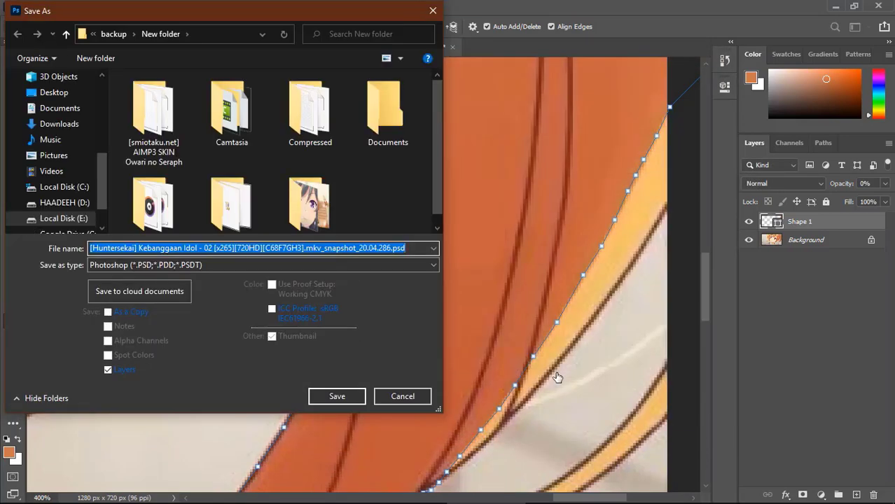
key(Return)
scroll(304, 423, left, 5)
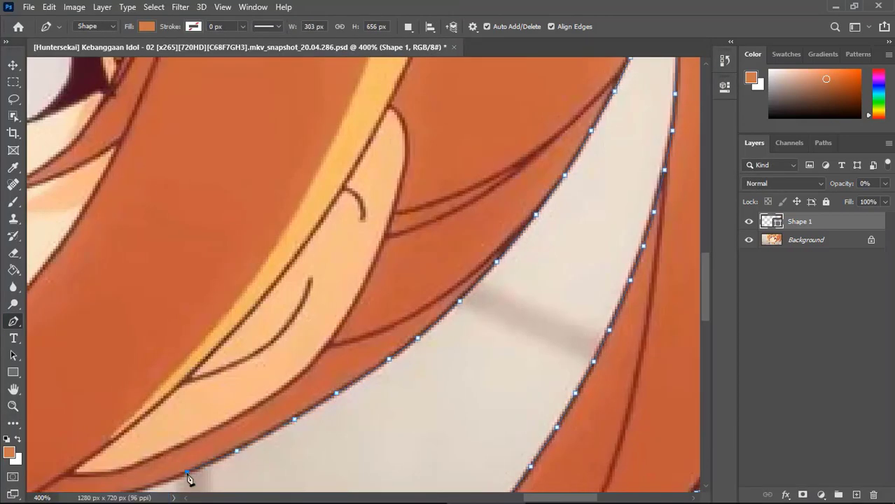
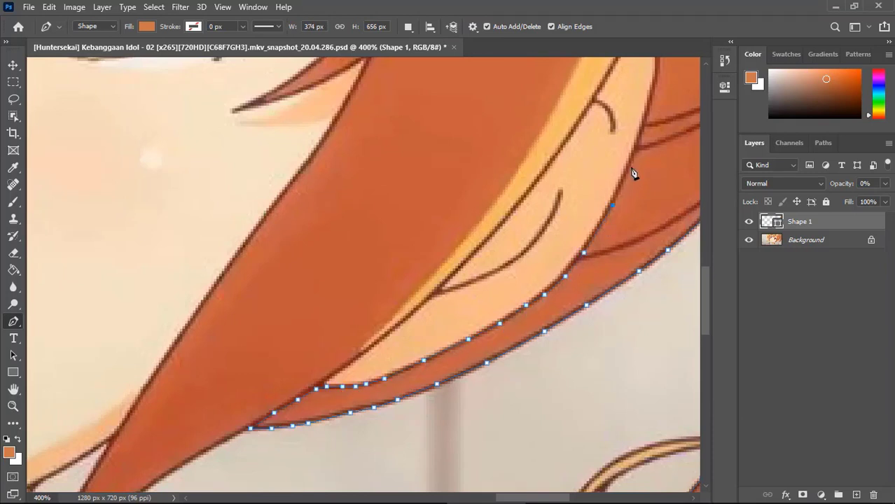
Step: Finish the Pen path outlining the orange hair strand on Shape 1
scroll(704, 320, up, 3)
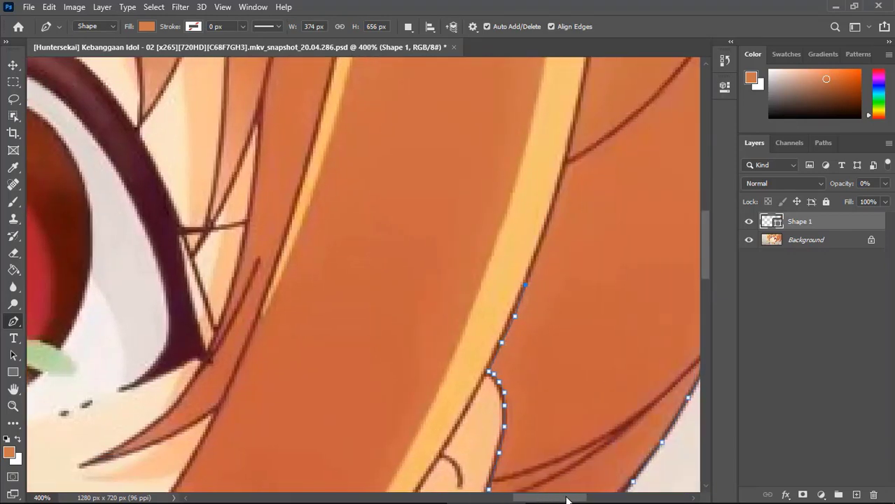
drag(682, 74, 551, 287)
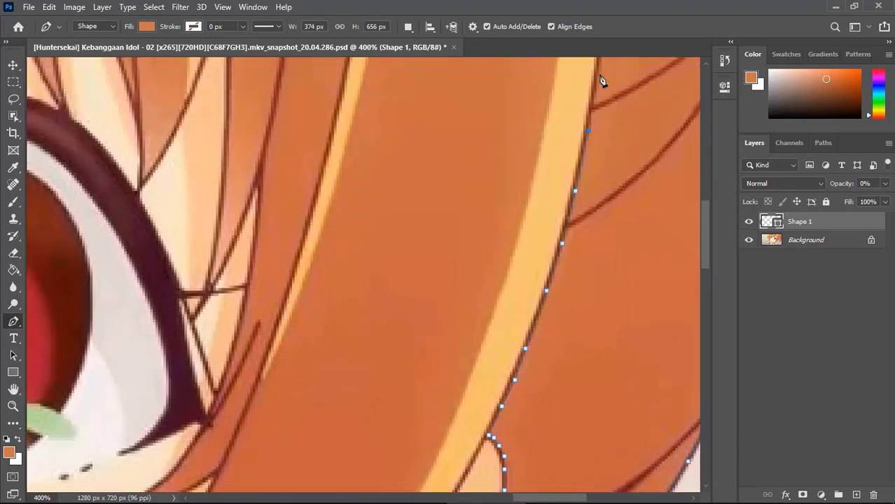
scroll(607, 231, up, 5)
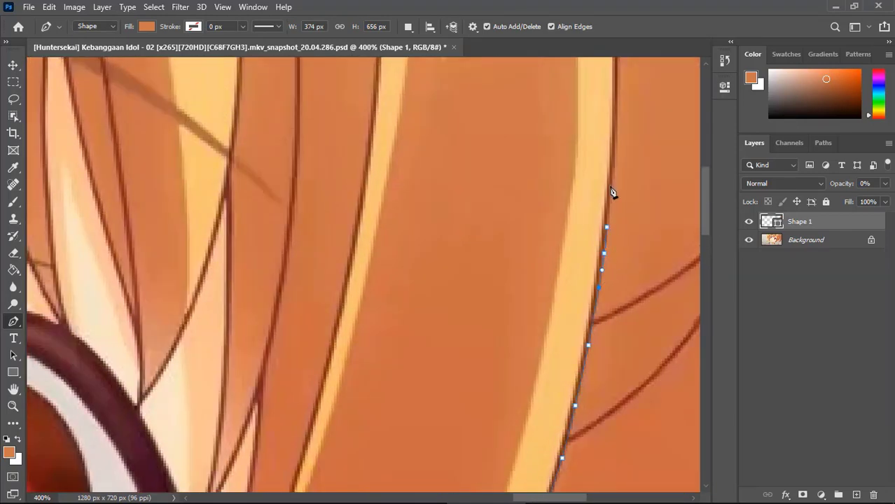
scroll(661, 168, up, 3)
scroll(698, 166, up, 3)
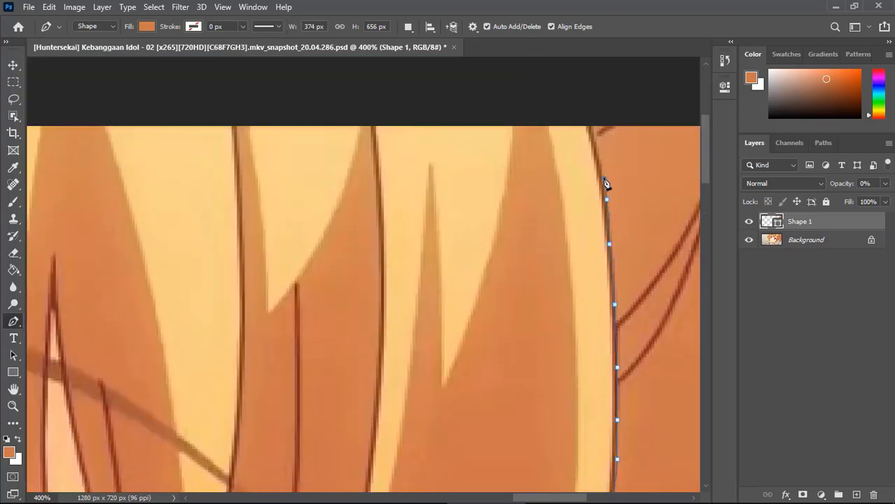
scroll(580, 490, right, 5)
scroll(235, 315, down, 5)
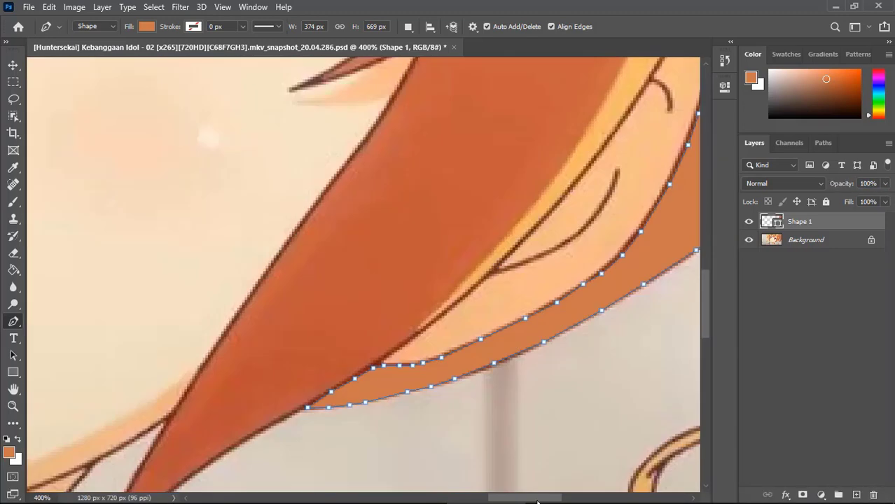
Step: Raise Shape 1 to 100% opacity to show its c35f3b fill, then select the Background layer
click(749, 221)
click(146, 26)
click(229, 51)
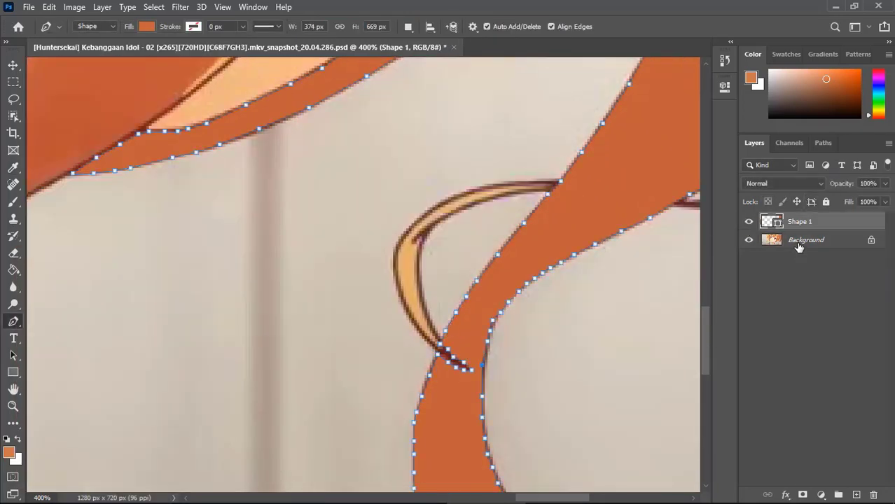
click(798, 240)
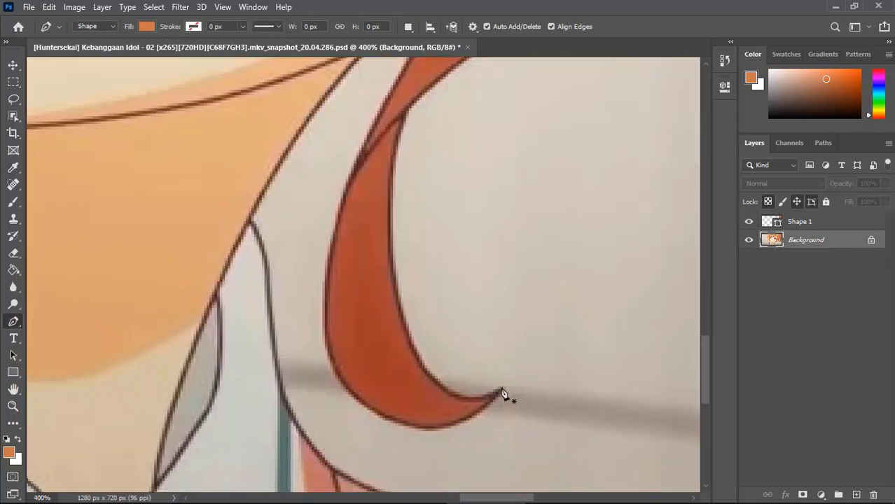
Step: Start Shape 2 at the red lock's curled tip, laying anchors along its inner edge
click(501, 388)
click(489, 397)
mouse_move(466, 403)
mouse_down()
mouse_move(415, 351)
mouse_move(393, 214)
mouse_move(409, 120)
mouse_move(451, 80)
mouse_up()
scroll(703, 348, up, 3)
drag(469, 219, 656, 123)
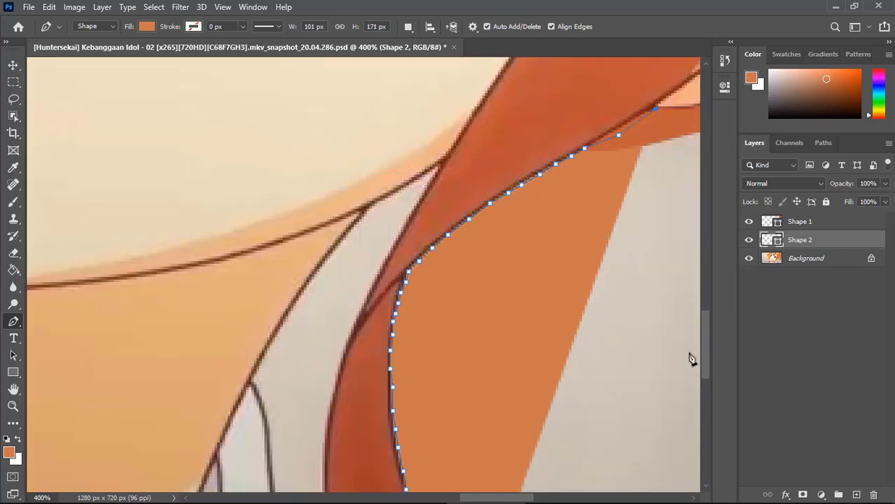
drag(689, 360, 515, 443)
mouse_move(520, 220)
mouse_down()
mouse_move(566, 192)
mouse_move(645, 96)
mouse_up()
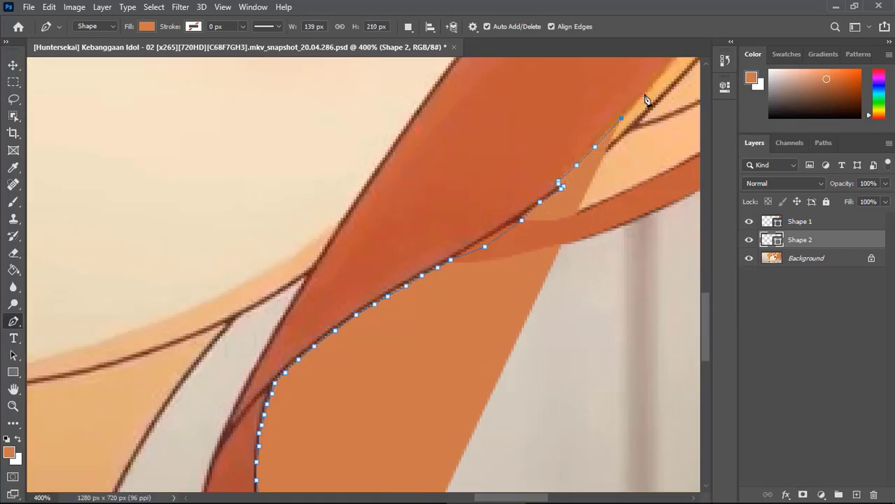
scroll(620, 194, up, 5)
scroll(630, 210, right, 3)
Step: Add anchors up the red lock's edge toward the top of the hair
click(578, 222)
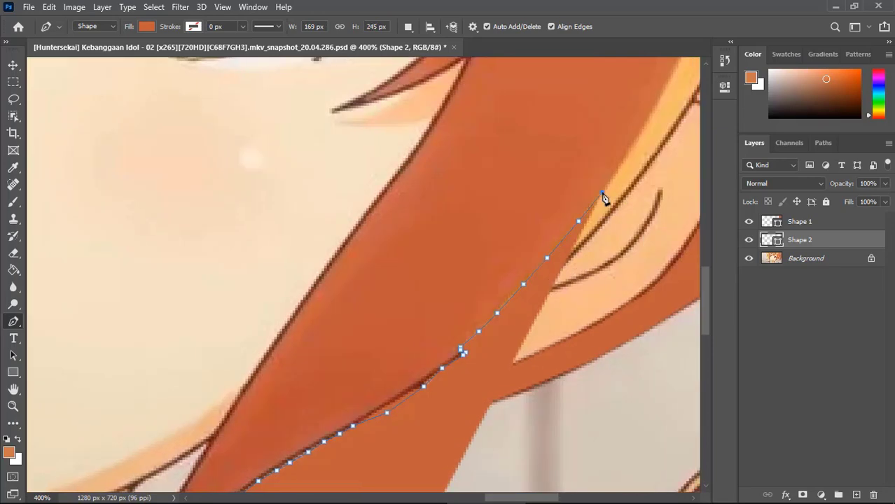
click(601, 193)
click(623, 158)
click(651, 114)
scroll(672, 164, up, 3)
click(683, 136)
scroll(679, 159, right, 3)
scroll(605, 203, up, 3)
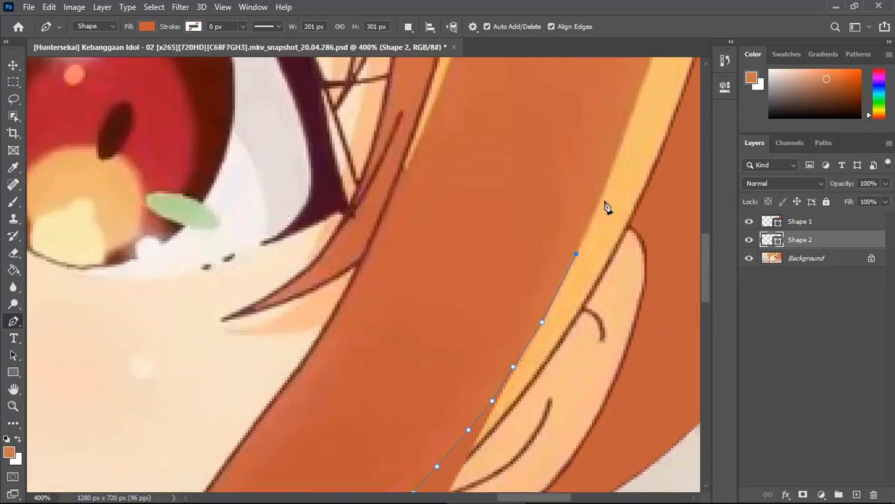
click(602, 190)
click(625, 131)
click(642, 80)
scroll(704, 303, up, 3)
click(670, 172)
click(679, 99)
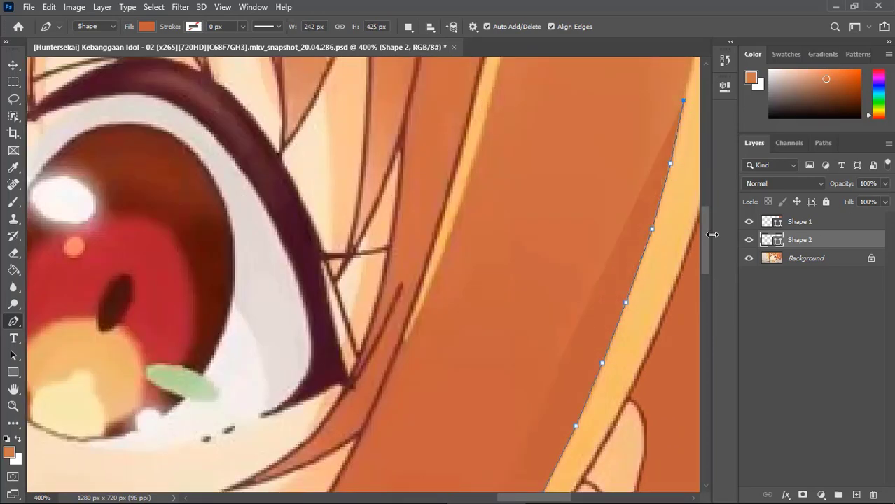
scroll(708, 234, right, 3)
scroll(708, 234, up, 2)
scroll(707, 209, up, 2)
click(610, 216)
click(613, 190)
click(615, 144)
Step: Set Shape 2 to 0% opacity and continue the outline toward the image's top edge
click(615, 74)
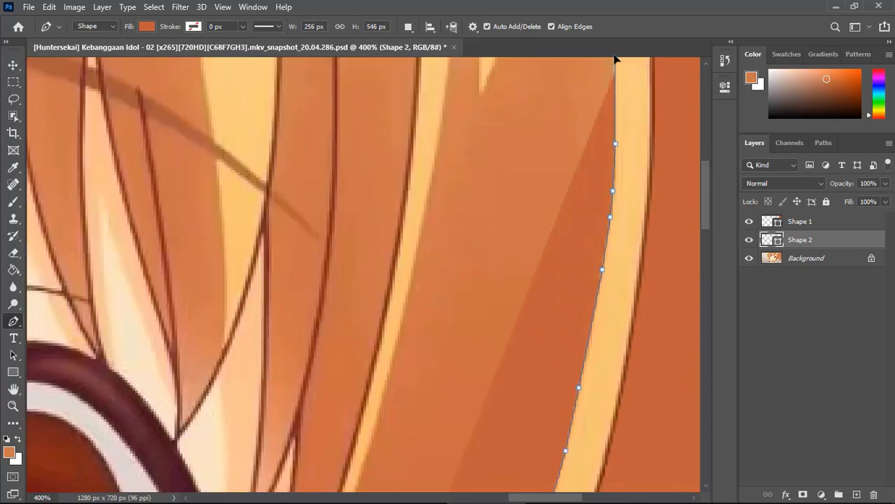
scroll(615, 61, up, 3)
click(609, 126)
click(603, 77)
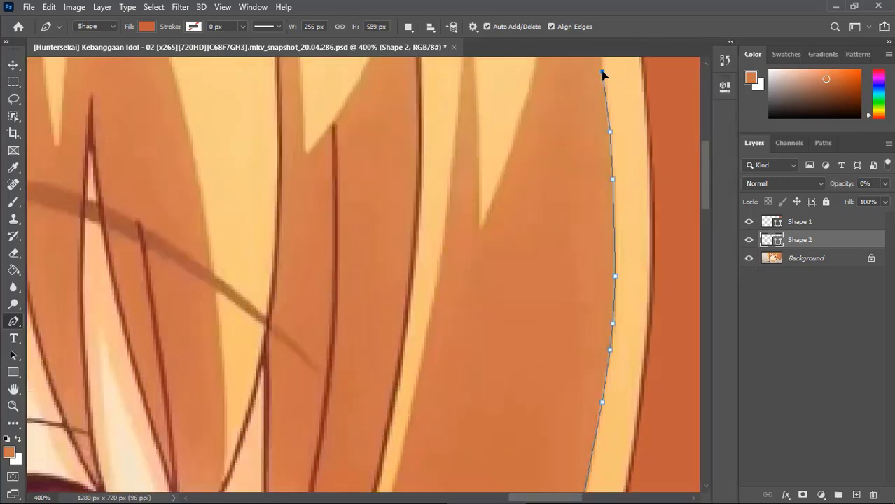
scroll(609, 119, up, 3)
click(600, 153)
click(594, 132)
click(589, 103)
Step: Trace over the hair spike's top point and around the narrow spike beside it
click(583, 83)
click(560, 63)
click(550, 104)
click(542, 154)
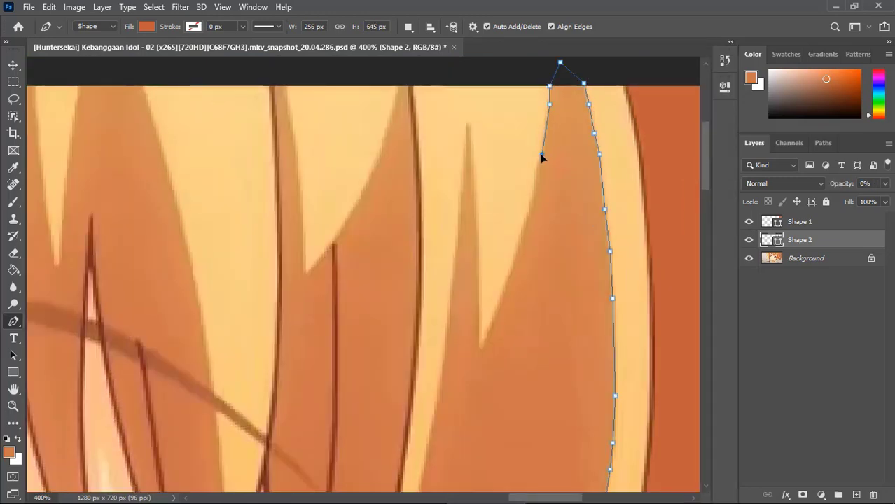
click(533, 194)
click(515, 248)
click(516, 256)
click(496, 311)
click(478, 301)
click(476, 203)
click(473, 169)
click(468, 122)
click(462, 178)
click(458, 242)
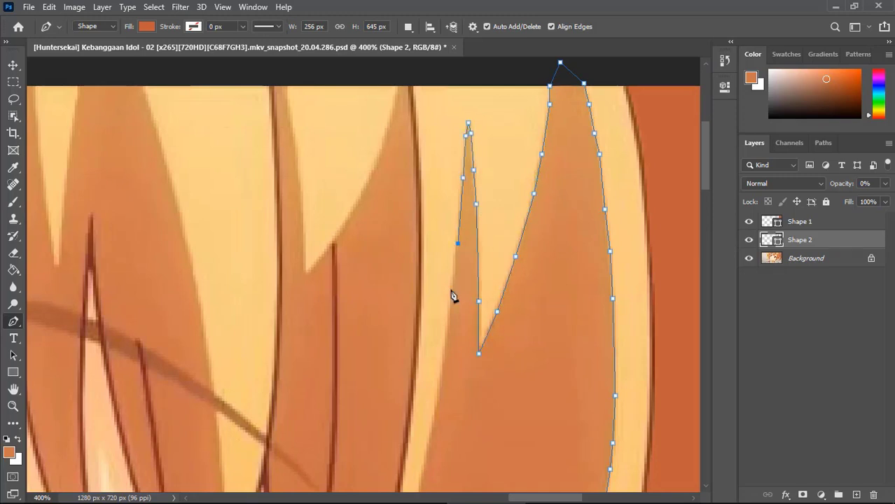
Step: Continue the Shape 2 outline down the lock's left hair edge
click(442, 369)
click(437, 406)
scroll(701, 184, down, 3)
click(408, 317)
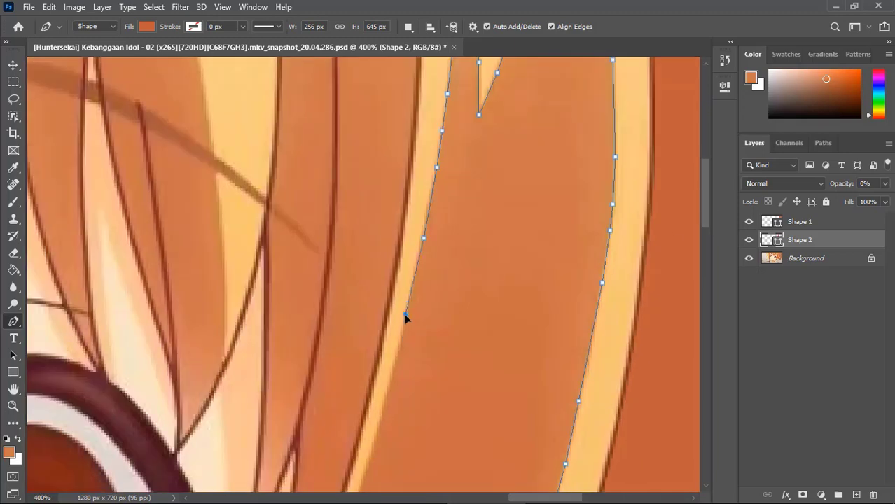
click(384, 404)
scroll(417, 250, down, 2)
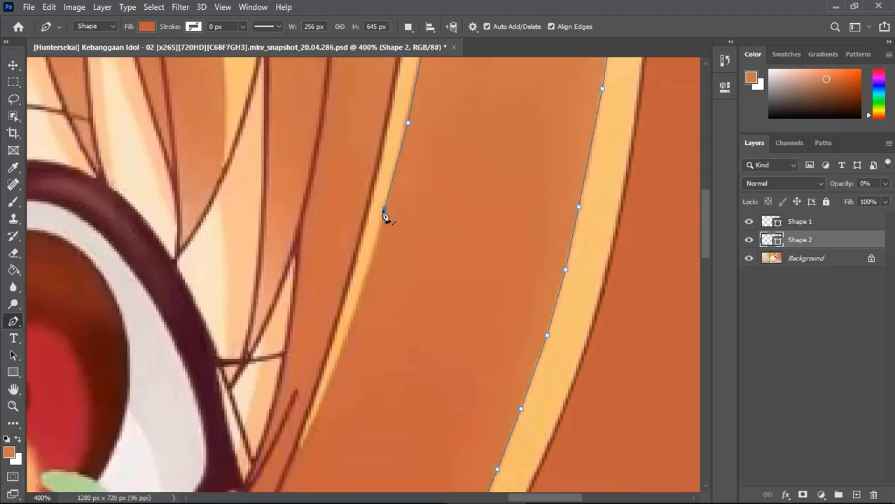
click(326, 390)
click(305, 438)
scroll(381, 183, down, 1)
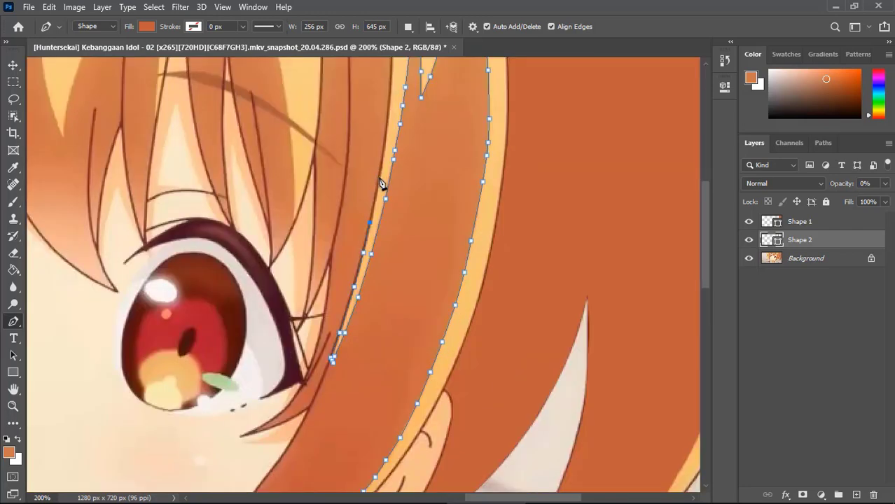
scroll(707, 241, up, 1)
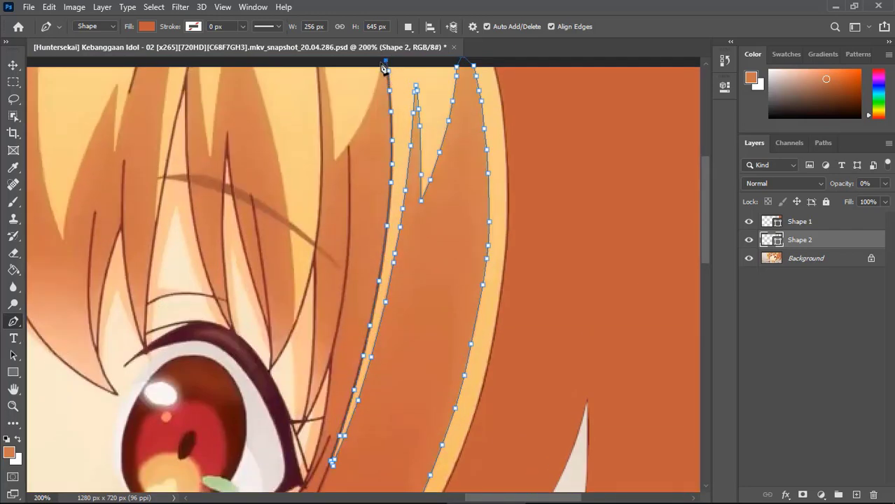
Step: Zoom to 400% and outline the next hair spike up to its top and back down
key(ctrl+plus)
scroll(387, 257, up, 5)
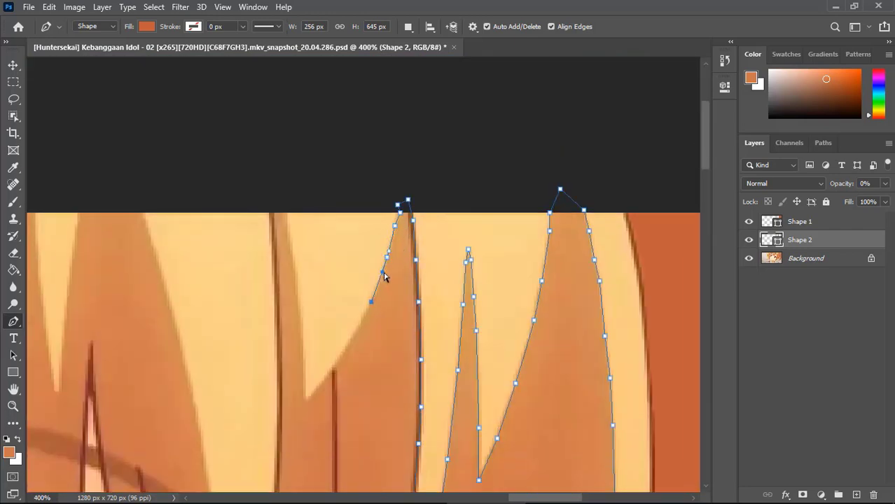
click(299, 333)
click(300, 304)
click(297, 276)
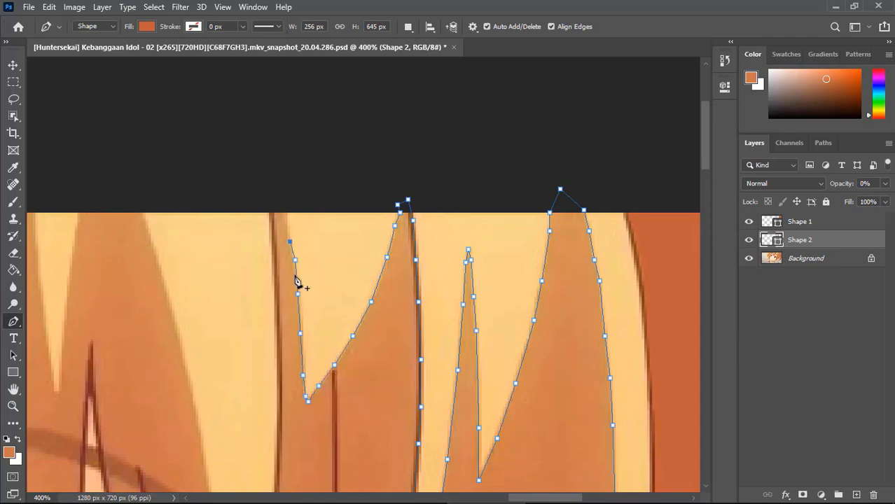
click(289, 241)
click(287, 228)
click(286, 210)
click(271, 246)
click(273, 275)
click(275, 288)
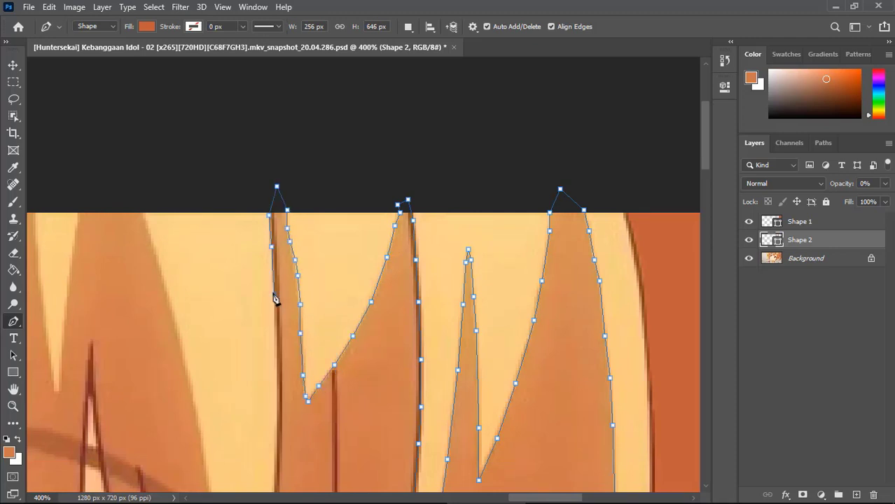
click(284, 336)
Step: Extend the Shape 2 outline down the lock's left edge beside the eye
scroll(490, 245, down, 3)
click(276, 268)
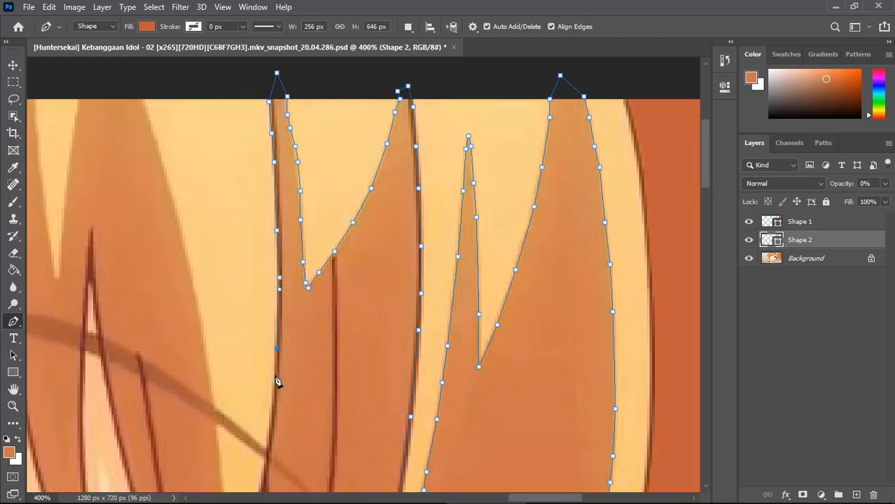
scroll(270, 432, down, 5)
click(269, 242)
click(266, 258)
click(263, 276)
click(263, 307)
click(264, 347)
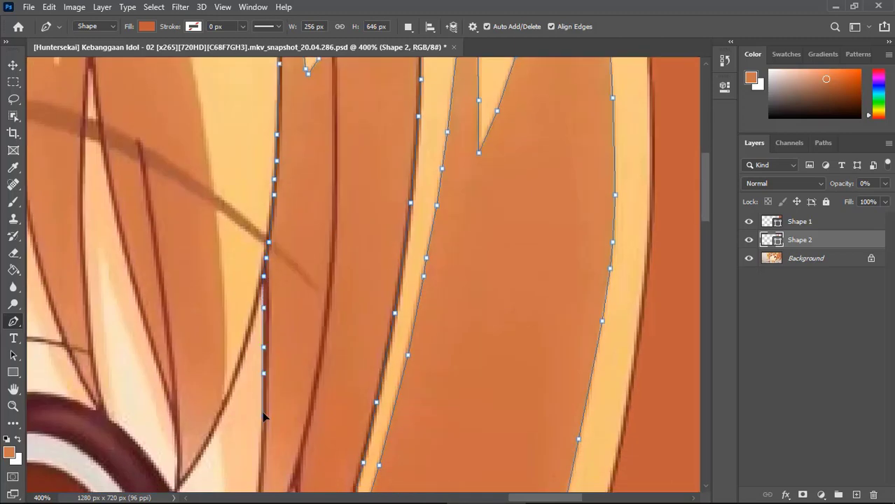
click(258, 478)
scroll(258, 420, down, 4)
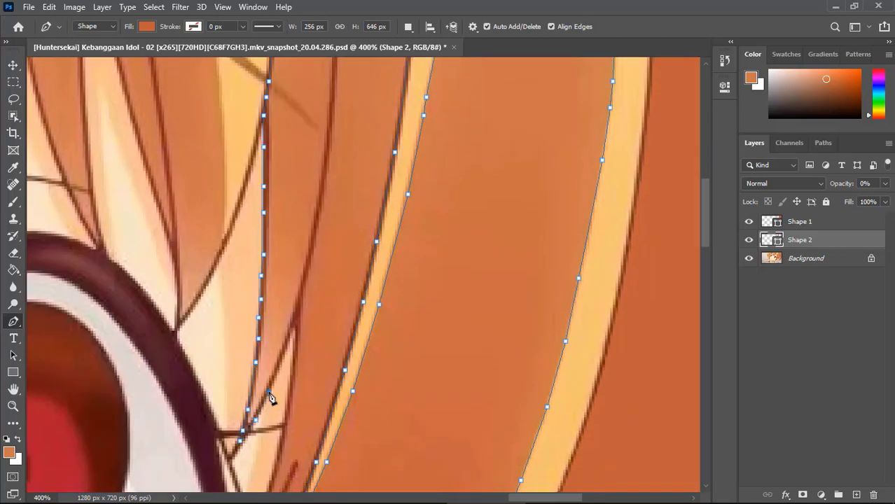
scroll(709, 231, down, 3)
click(258, 386)
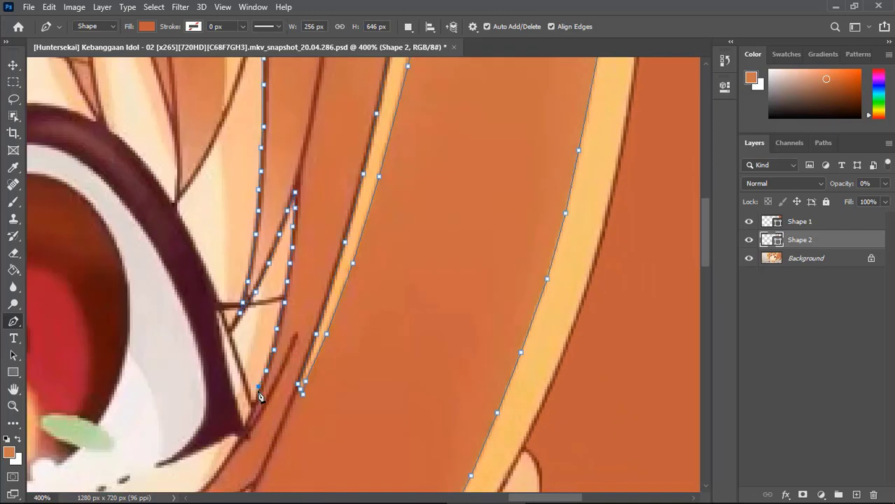
click(208, 486)
scroll(208, 486, down, 3)
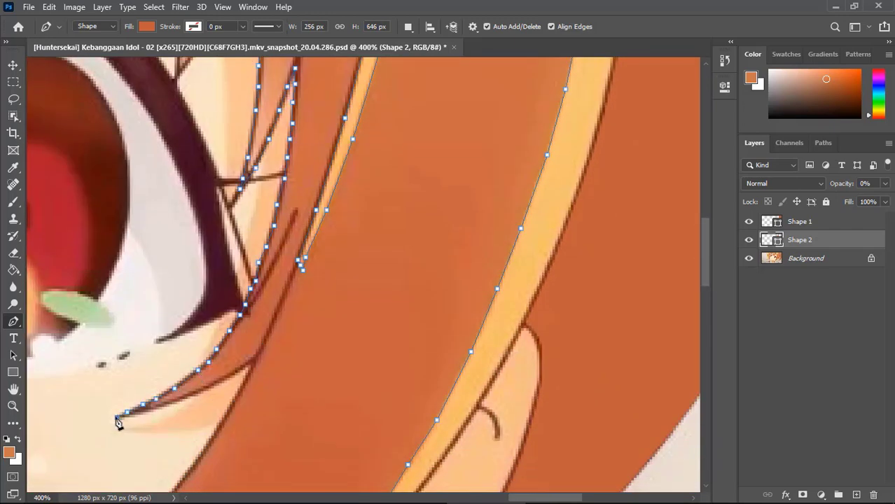
click(202, 456)
scroll(182, 490, down, 3)
Step: Trace the thin strand below the eye to the curled tip, then select Background and fit the screenshot
click(82, 468)
scroll(82, 468, down, 3)
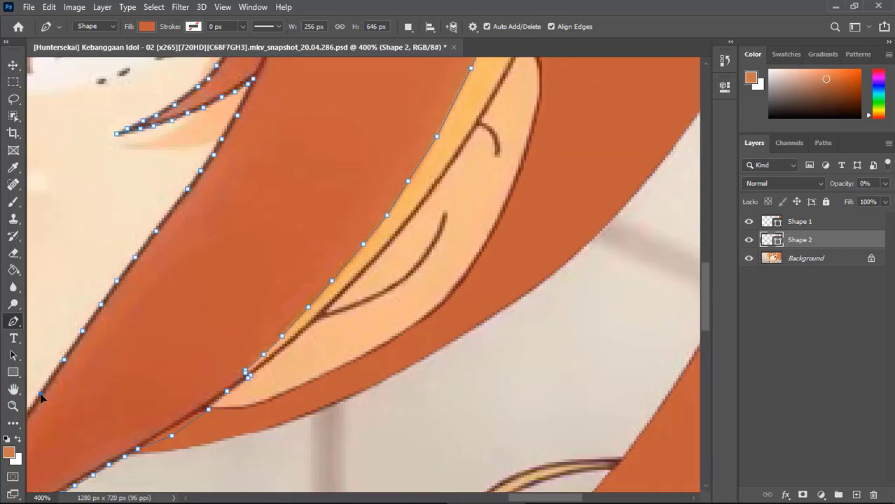
scroll(41, 397, left, 5)
scroll(41, 397, down, 2)
click(329, 330)
click(306, 367)
scroll(248, 479, down, 3)
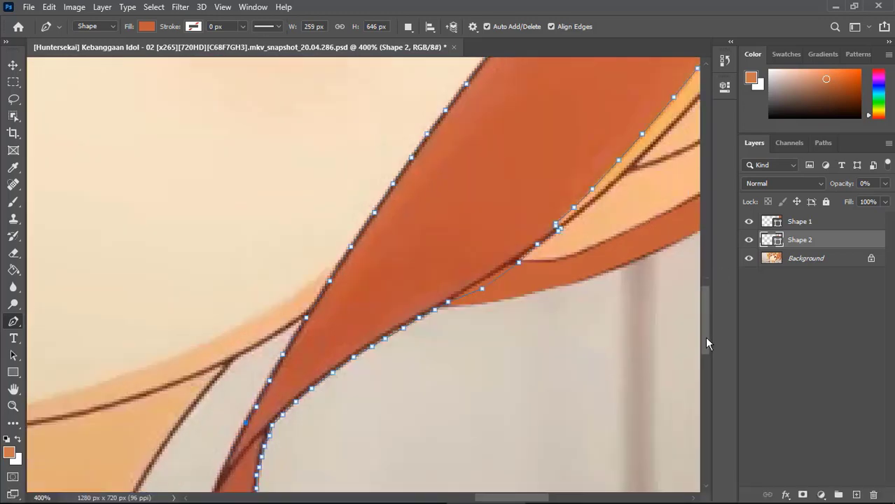
click(216, 451)
click(207, 478)
scroll(203, 483, down, 3)
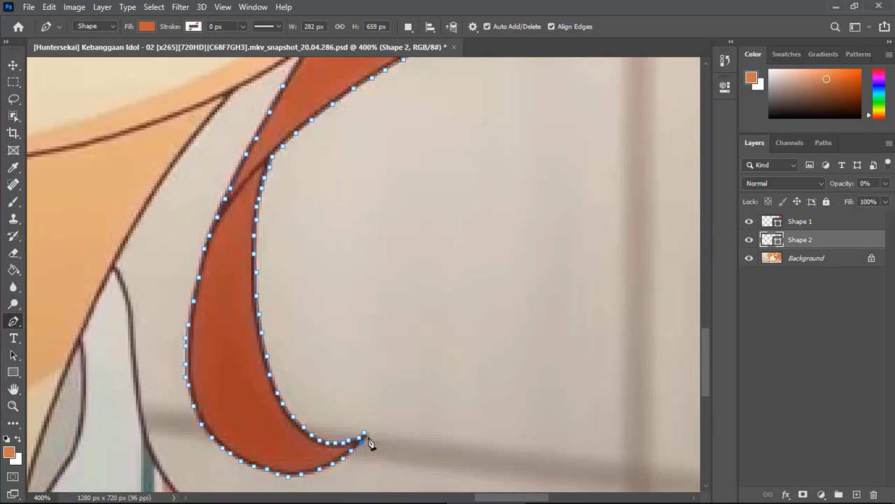
click(801, 257)
key(ctrl+0)
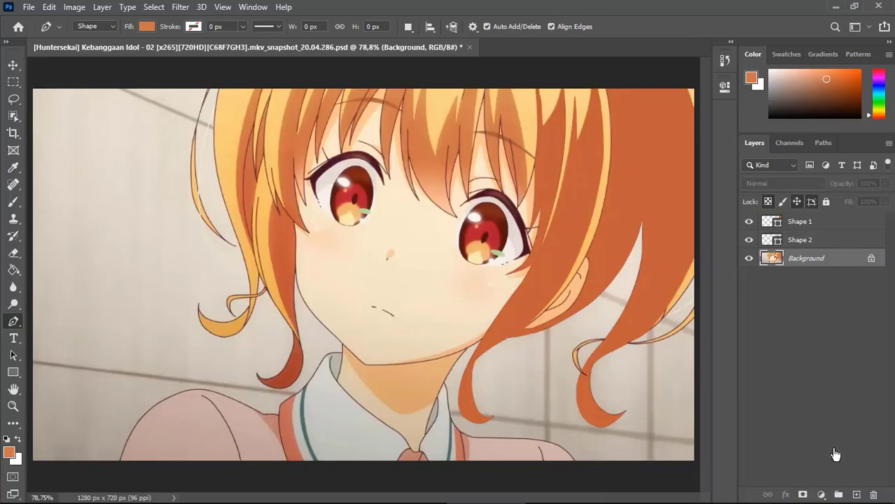
Step: Begin the new hair shape with Pen anchors up the right edge of the strand
scroll(446, 258, up, 3)
scroll(446, 258, up, 2)
click(443, 269)
click(445, 210)
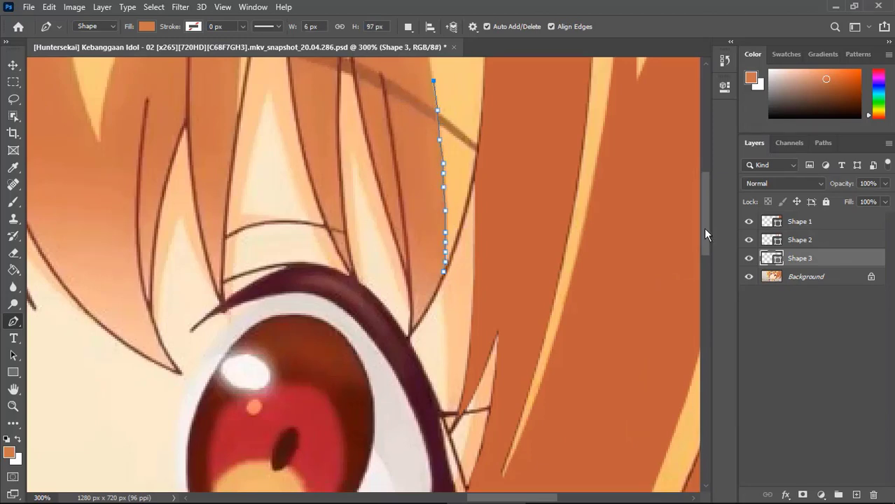
scroll(705, 235, up, 5)
click(419, 129)
click(406, 66)
click(392, 87)
click(385, 64)
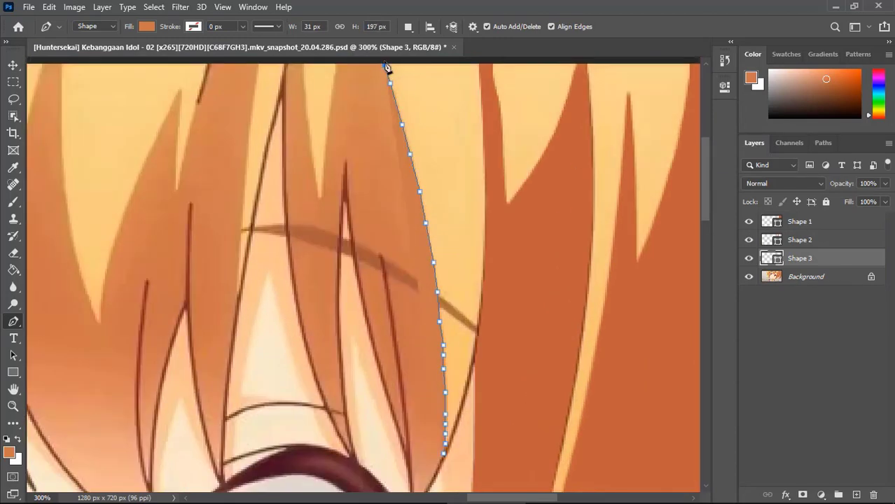
Step: Trace the strand's left edge downward and outline the notch between two hair tips
click(336, 60)
click(332, 77)
click(331, 98)
click(327, 131)
click(323, 166)
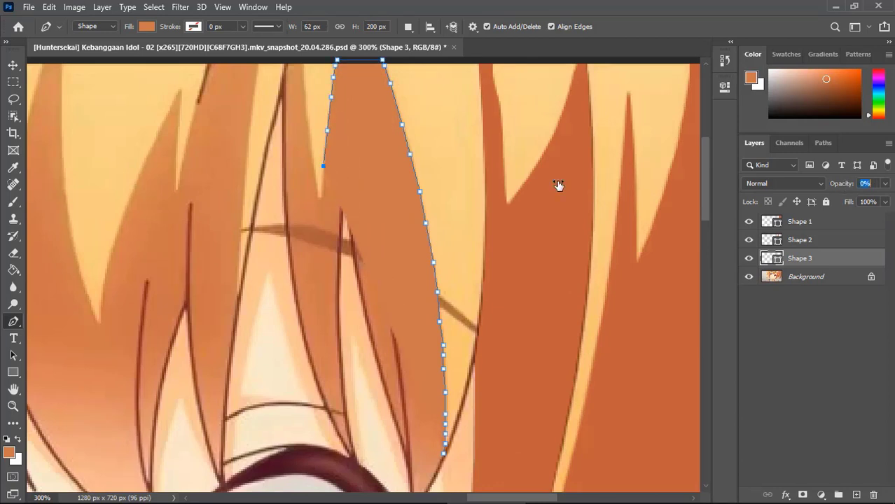
key(ctrl+plus)
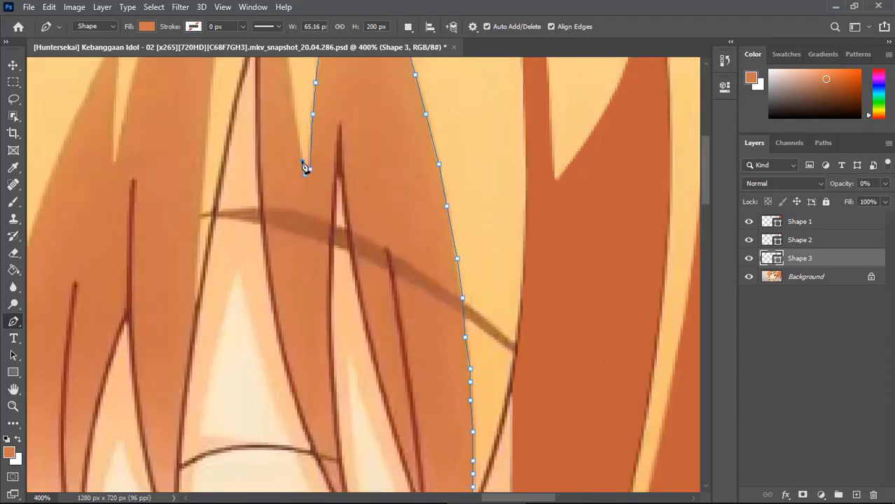
click(299, 143)
click(294, 107)
Step: Run the outline up the next strand and curve its top edge along the hair line
key(ctrl+plus)
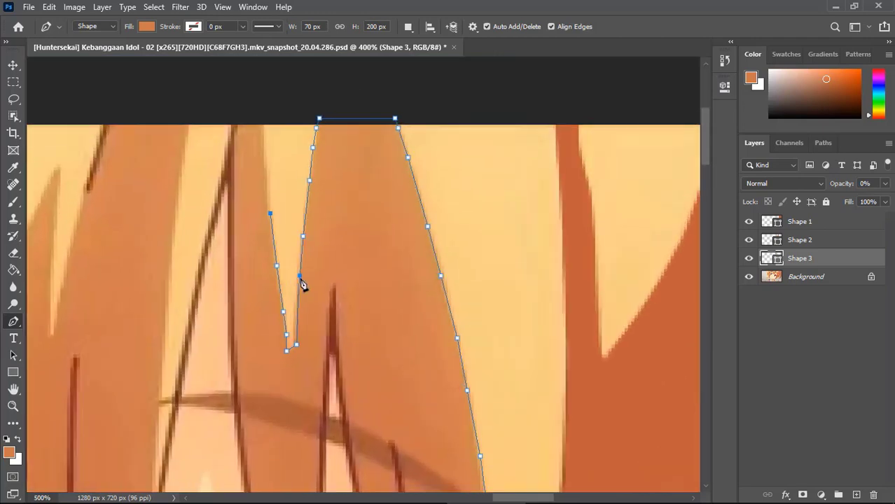
click(279, 280)
click(266, 181)
click(263, 147)
click(263, 125)
click(231, 121)
click(231, 144)
drag(231, 121, 237, 110)
click(227, 263)
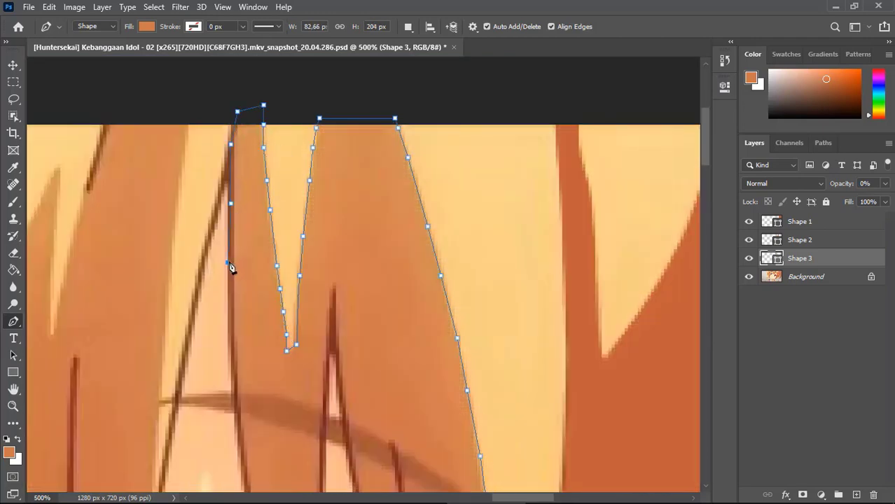
Step: Add anchors along the middle strand and extend the outline down toward the eyelash
scroll(236, 235, down, 4)
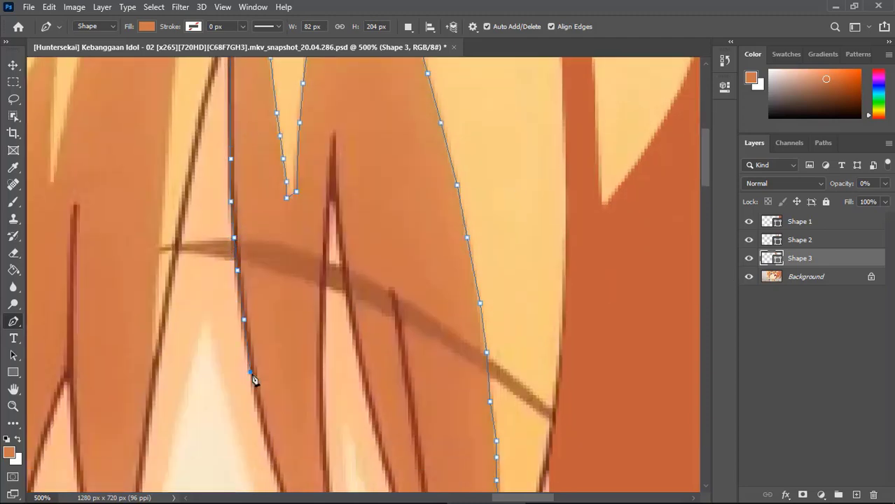
scroll(271, 460, down, 3)
scroll(331, 478, down, 3)
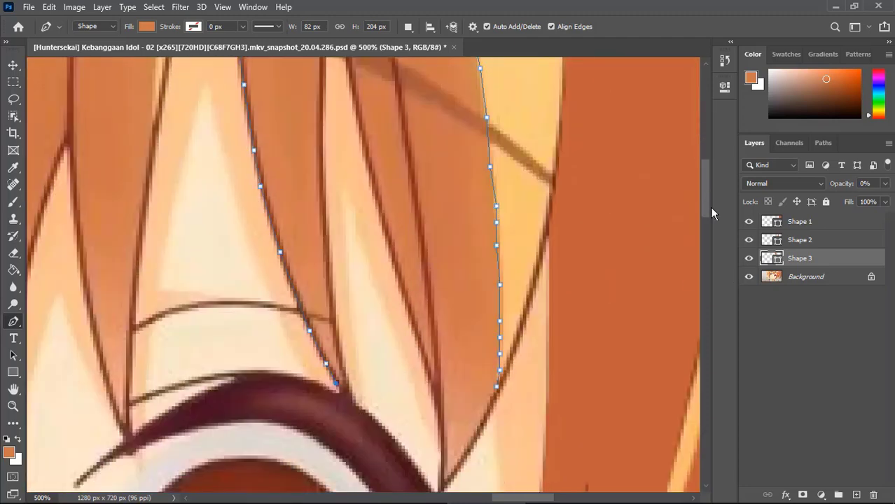
click(322, 117)
scroll(703, 168, up, 3)
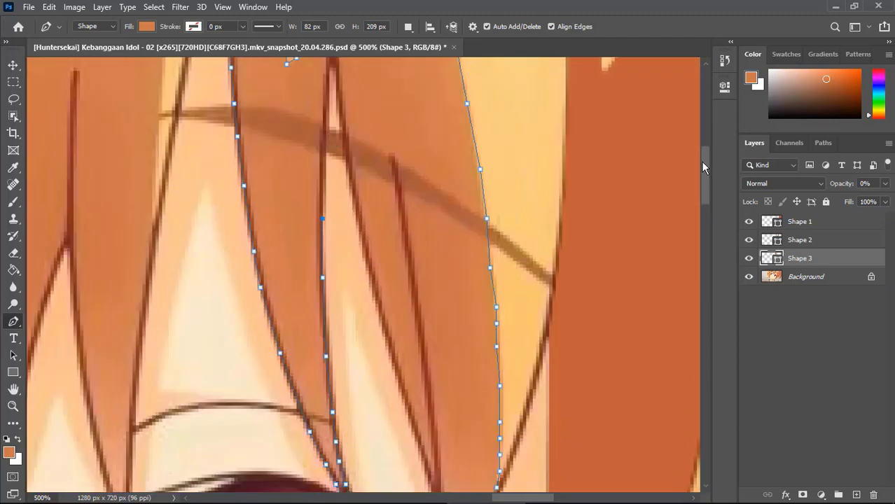
click(329, 67)
scroll(333, 64, up, 1)
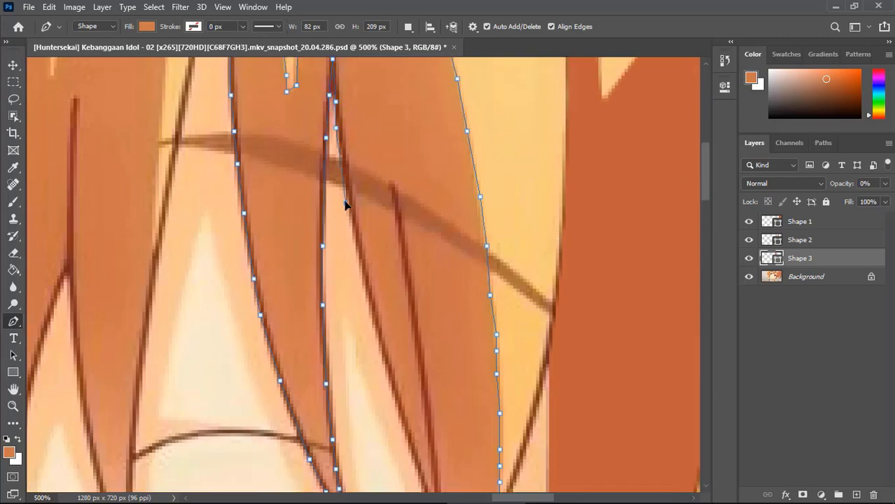
click(355, 242)
scroll(709, 202, down, 3)
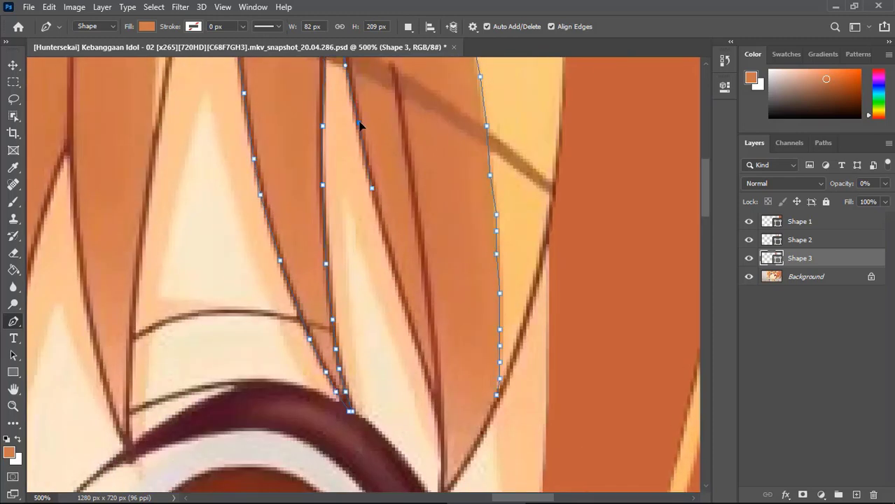
click(441, 490)
scroll(442, 461, down, 2)
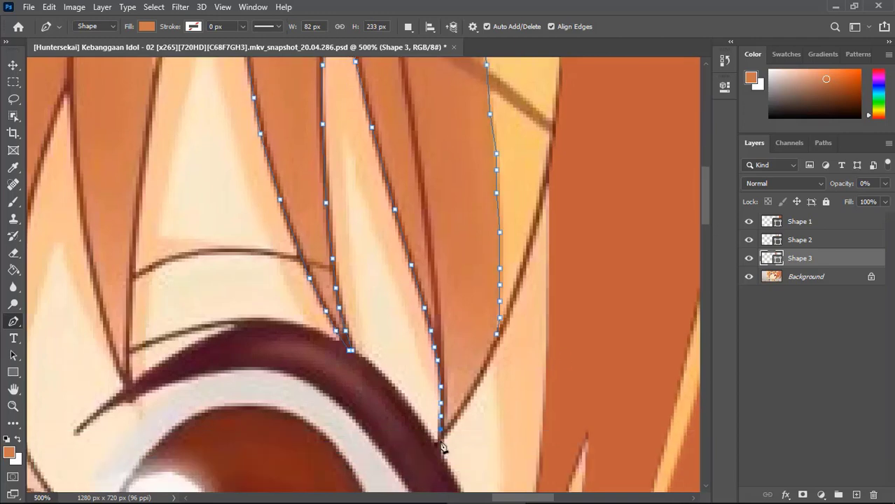
Step: Check the shape's orange fill and reselect Background to finish the Shape 3 layer
click(146, 26)
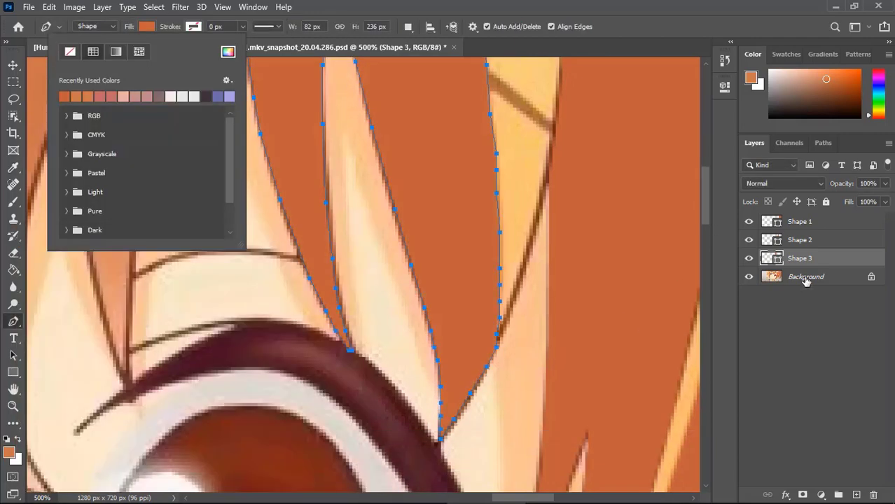
click(805, 276)
key(ctrl+minus)
key(ctrl+minus)
key(ctrl+minus)
key(ctrl+plus)
key(ctrl+plus)
key(ctrl+plus)
Step: Start a new hair shape at the image top and trace down the hair line
scroll(528, 210, up, 3)
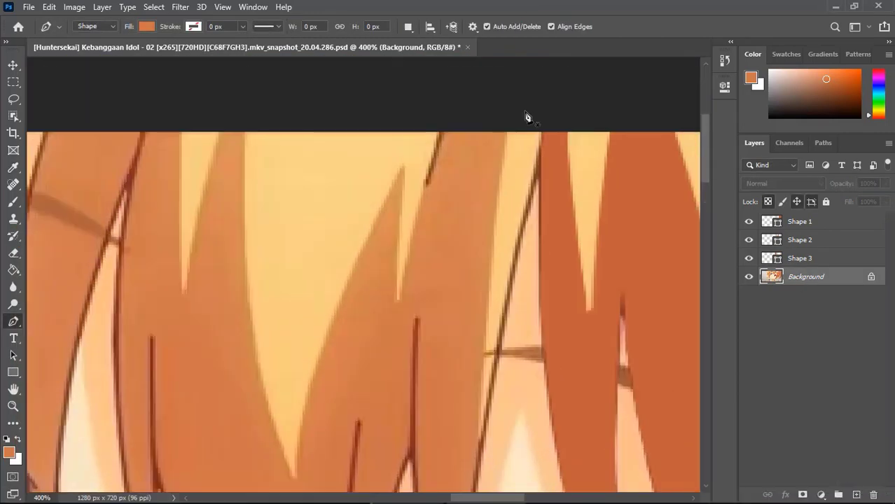
click(546, 77)
click(539, 106)
click(536, 143)
click(530, 185)
click(526, 214)
click(523, 260)
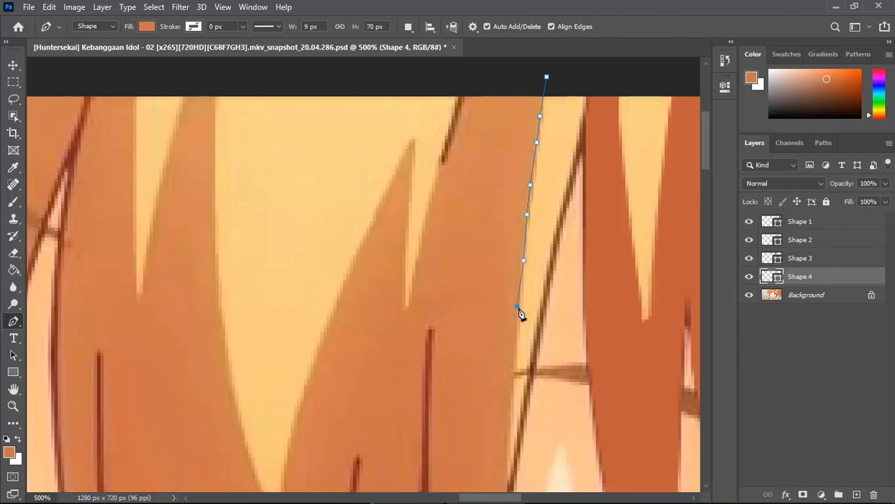
click(516, 336)
click(509, 422)
Step: Continue the outline down the strand to its tip and turn back
scroll(508, 448, down, 5)
click(507, 270)
click(507, 315)
click(500, 369)
click(493, 408)
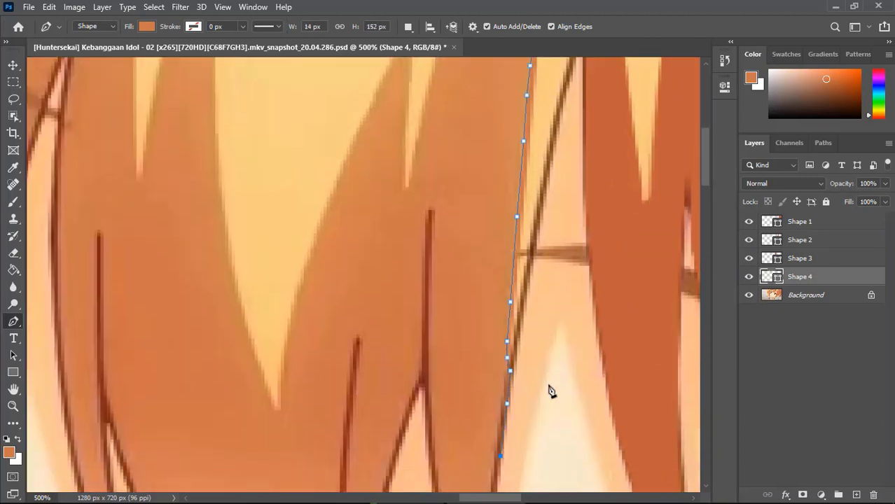
scroll(532, 371, down, 2)
click(490, 327)
click(487, 371)
click(484, 409)
click(484, 438)
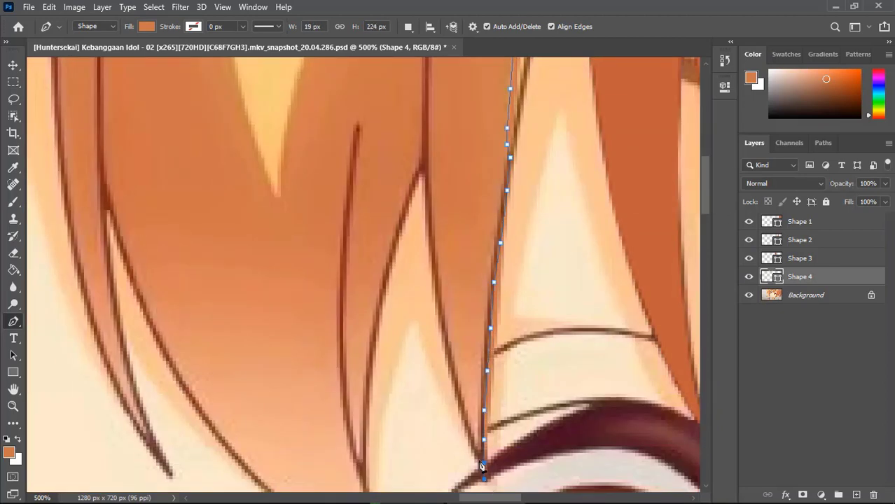
click(484, 479)
click(463, 423)
Step: Outline up and back down the next strand, then down the left hair line
click(454, 390)
click(437, 315)
click(428, 213)
click(424, 164)
click(408, 204)
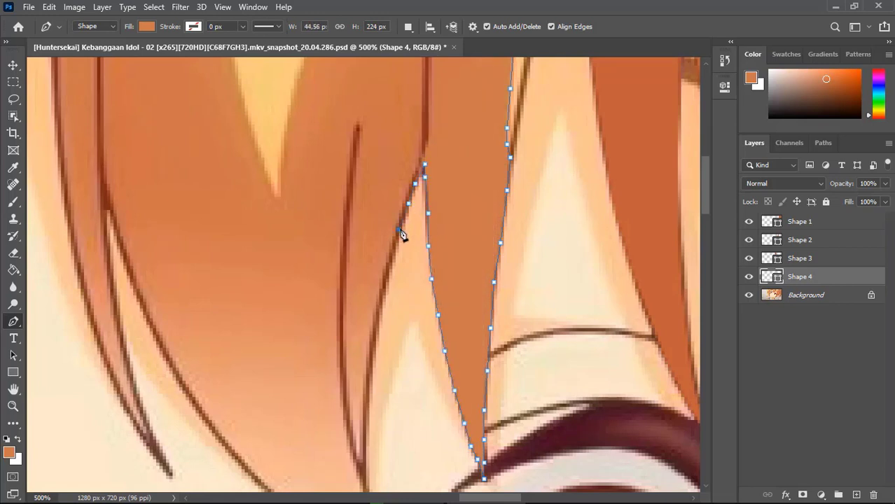
click(385, 282)
click(378, 309)
click(369, 378)
click(366, 458)
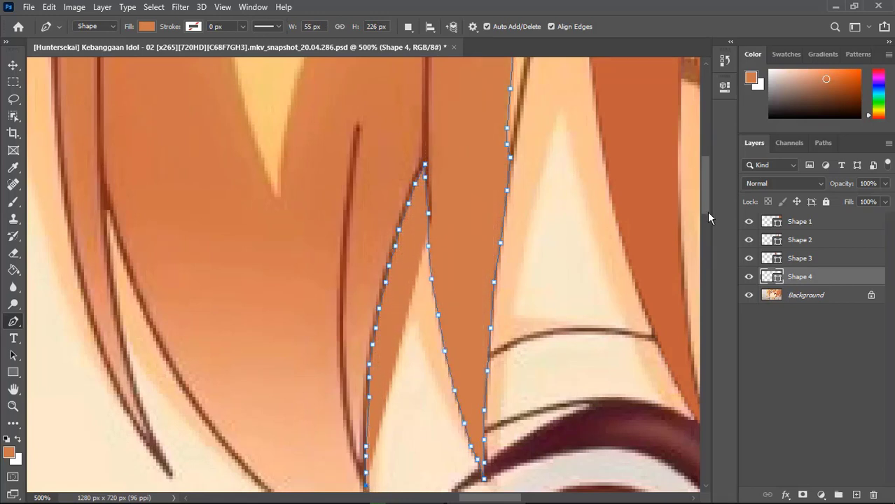
Step: Follow the left hair line's edge to its tip, then head up-left
scroll(367, 476, down, 2)
click(369, 346)
click(375, 365)
click(382, 384)
click(416, 433)
click(375, 415)
click(307, 374)
click(251, 325)
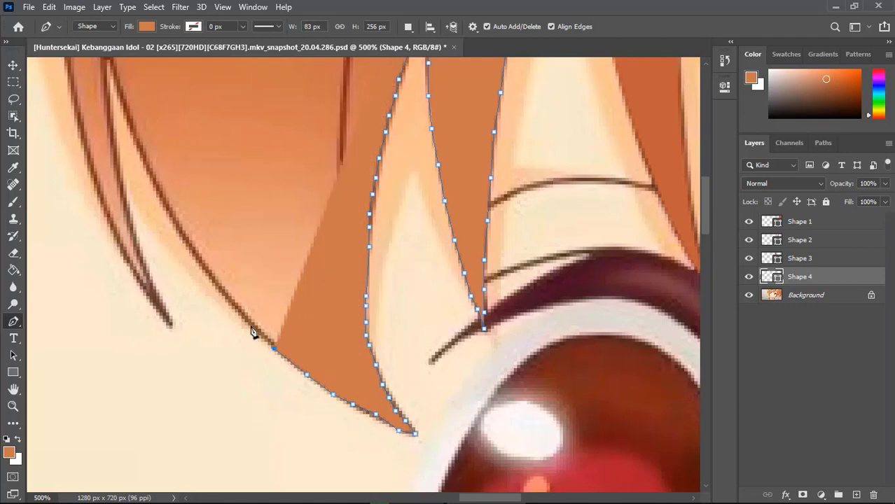
click(198, 259)
Step: Run the outline up the hair line and reposition the last point onto the edge
click(175, 231)
click(155, 189)
click(123, 109)
click(112, 81)
scroll(112, 91, up, 2)
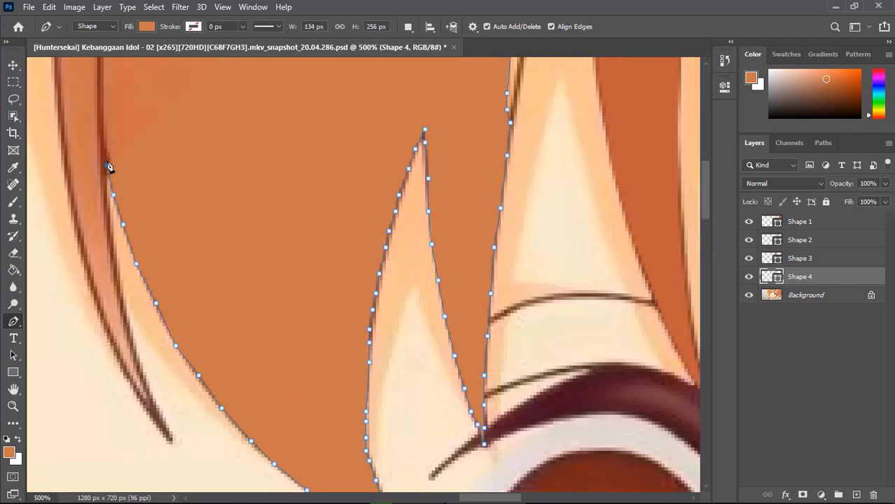
click(107, 94)
click(109, 210)
Step: Trace down the thin left hair strand and back up its outer edge
click(116, 280)
click(124, 319)
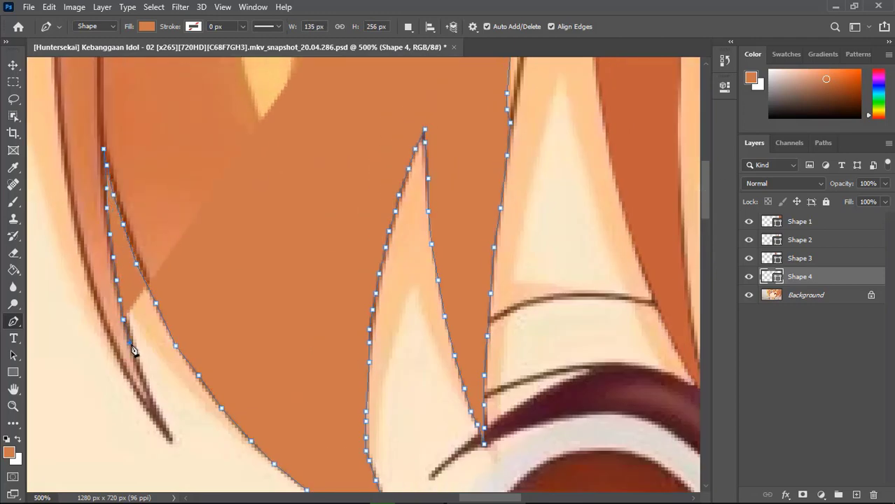
click(139, 368)
click(159, 408)
click(165, 424)
click(173, 441)
click(149, 415)
click(129, 381)
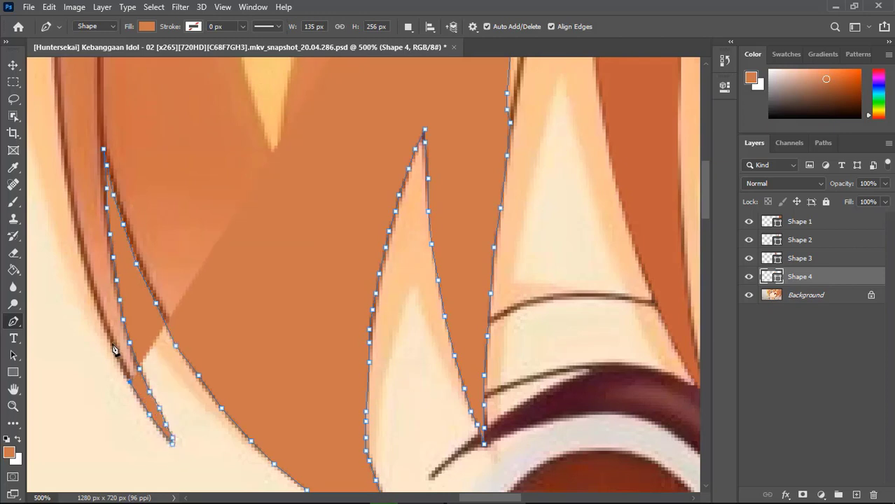
click(112, 342)
click(104, 326)
click(86, 266)
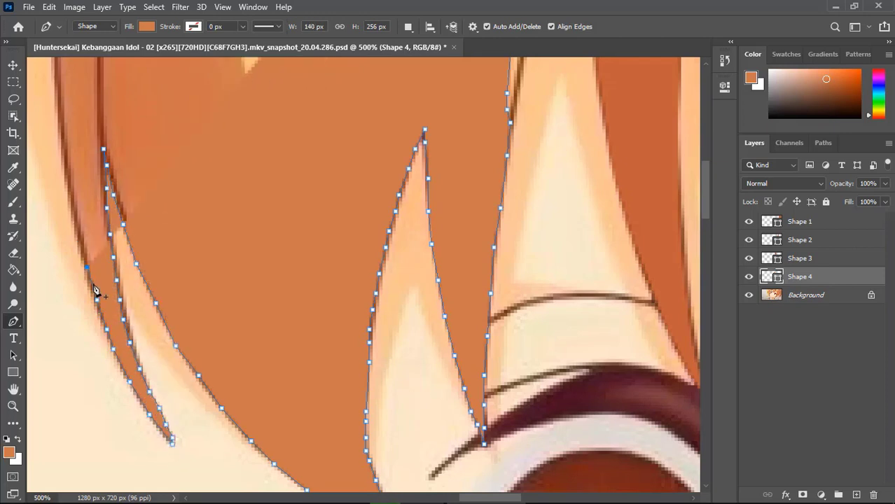
Step: Carry the outline up the left edge, ending in a smooth point near the top-left
click(74, 225)
click(61, 146)
click(57, 97)
scroll(58, 97, up, 5)
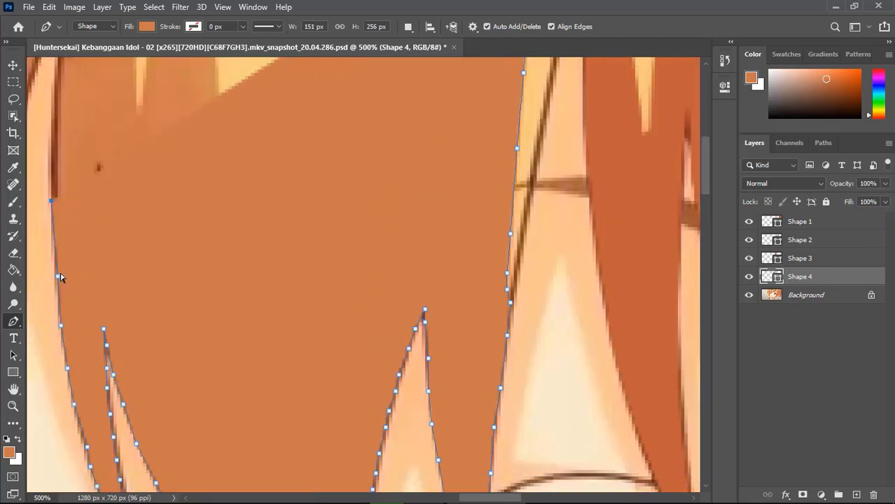
click(50, 201)
click(50, 131)
drag(708, 166, 702, 133)
click(53, 204)
drag(55, 148, 73, 96)
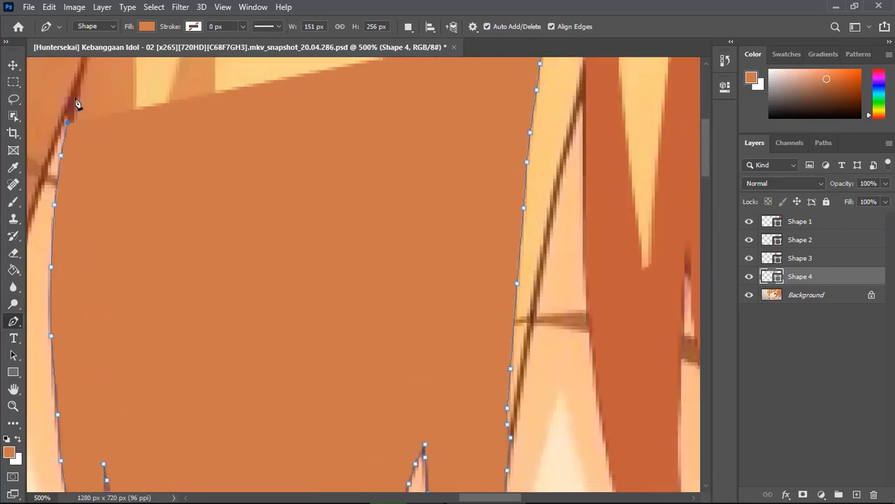
Step: Make the new shape see-through and extend the outline up-left along the strand
key(0)
key(0)
scroll(362, 257, left, 3)
scroll(363, 258, left, 3)
click(361, 251)
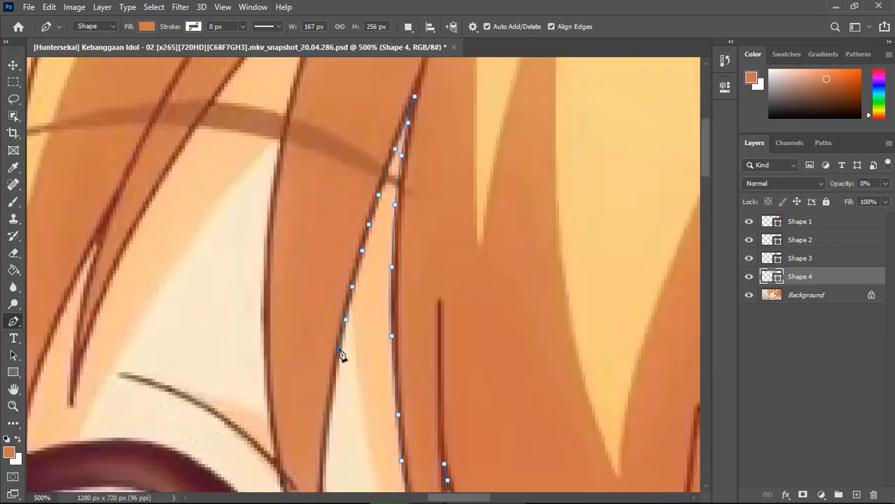
scroll(331, 451, down, 5)
click(322, 223)
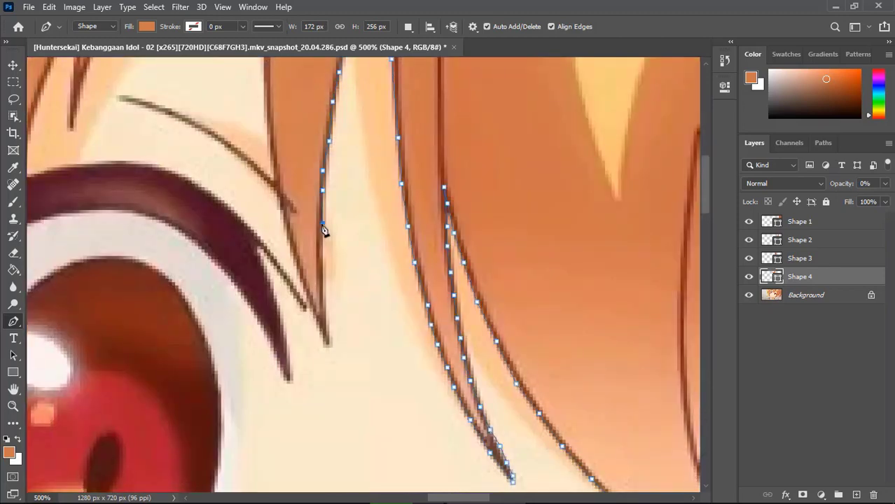
click(300, 271)
click(290, 239)
Step: Trace the left edge up and close off the top edge above the image
click(267, 103)
click(264, 63)
scroll(265, 70, up, 4)
click(270, 161)
scroll(280, 77, up, 2)
click(282, 175)
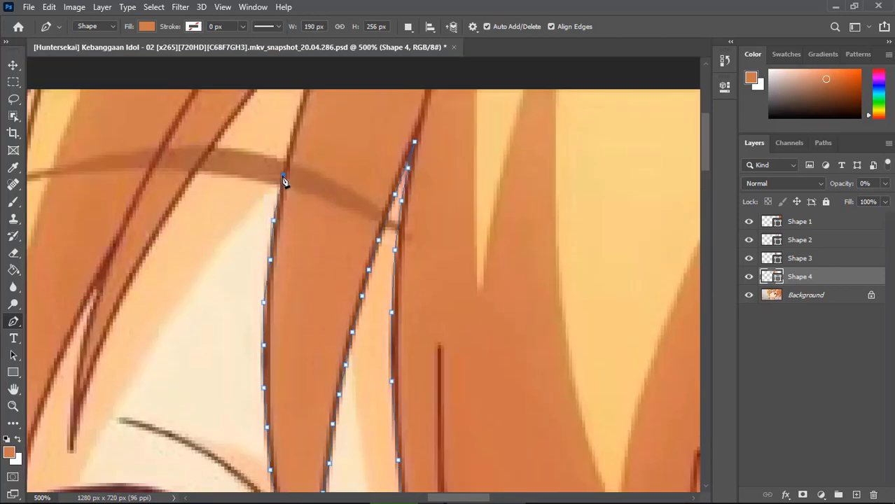
click(306, 89)
click(316, 72)
click(489, 66)
click(474, 89)
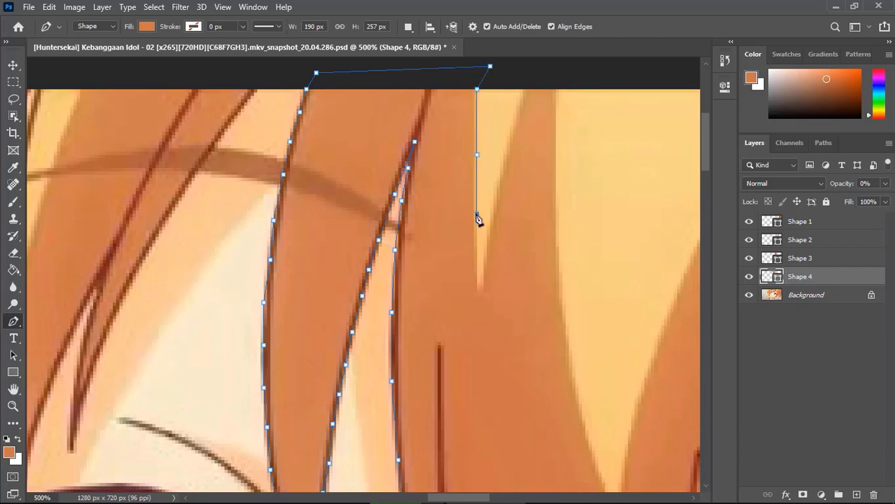
Step: Curve the path toward the next hair tip and trace down the vertical strand edge
click(499, 180)
drag(539, 68, 526, 96)
click(555, 147)
click(555, 180)
click(555, 216)
click(555, 242)
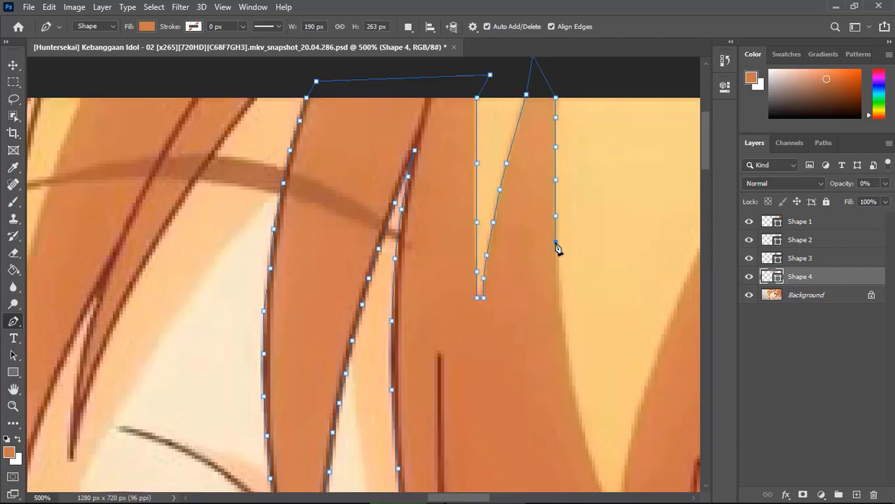
click(555, 255)
click(578, 413)
click(585, 442)
scroll(708, 184, down, 5)
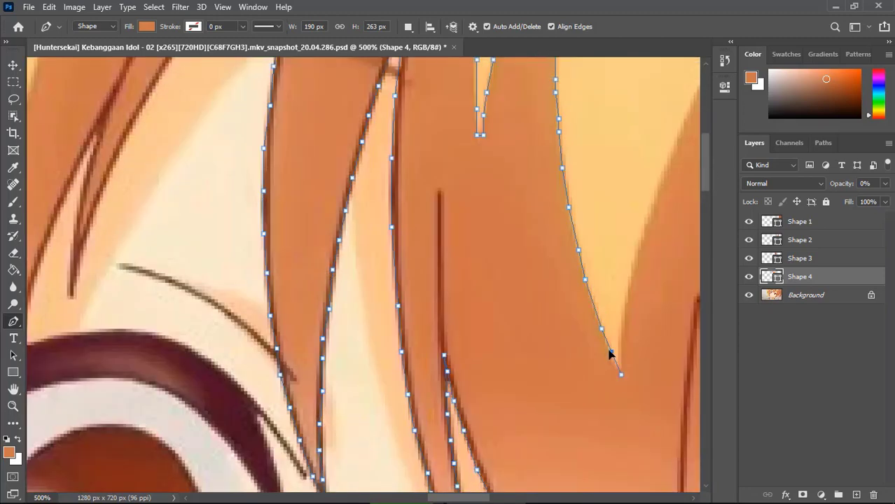
Step: Outline the V gap from its bottom point up its right edge
click(620, 359)
click(623, 320)
click(640, 232)
click(660, 182)
click(670, 158)
click(678, 138)
click(687, 119)
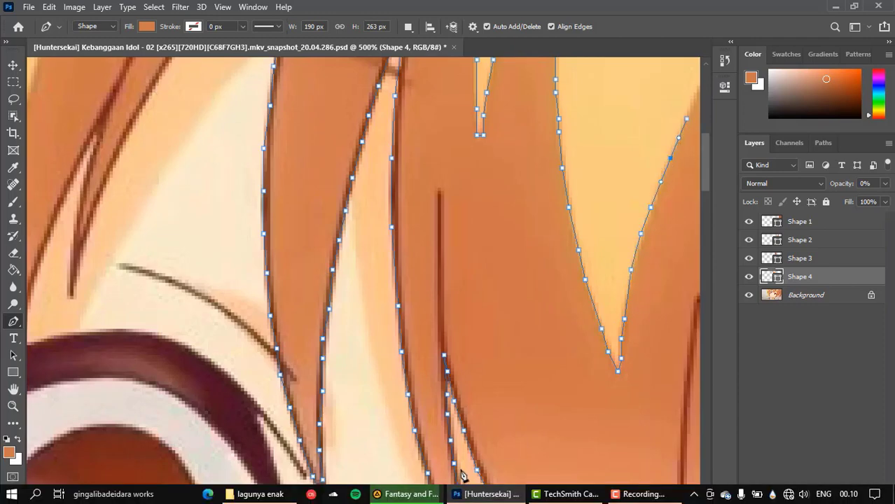
scroll(704, 161, up, 4)
Step: Trace up the next strand and around both sides of the small gap
click(455, 227)
click(461, 213)
click(509, 118)
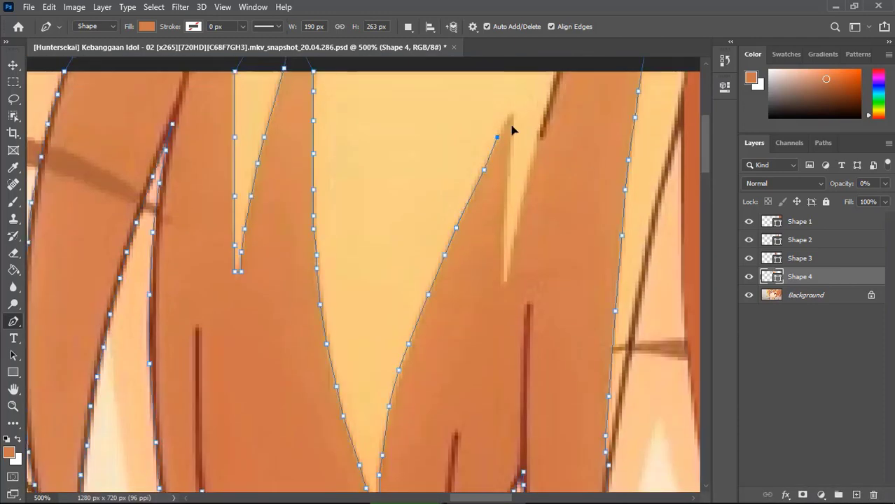
click(510, 133)
click(506, 173)
click(503, 216)
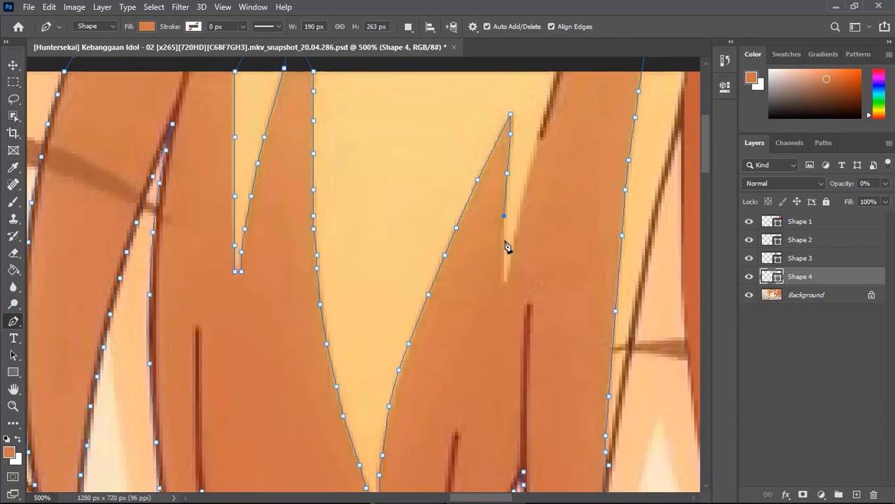
click(504, 246)
click(504, 271)
click(504, 281)
click(527, 179)
click(553, 81)
Step: Finish the Shape 4 outline up to the top edge and close it
scroll(560, 140, up, 3)
click(569, 84)
click(644, 106)
click(409, 397)
Step: Restore Shape 4 to full opacity, hide the screenshot to check, then reselect it
key(ctrl+0)
click(748, 295)
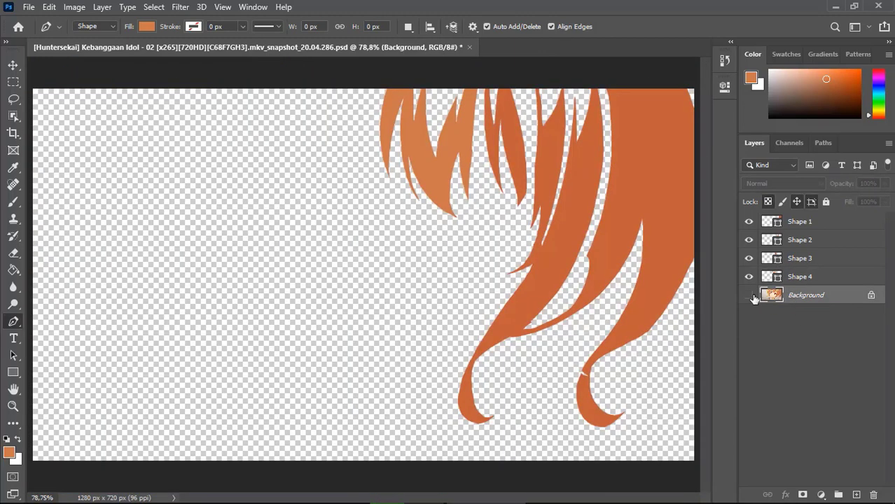
click(800, 277)
click(145, 26)
key(Escape)
scroll(643, 208, up, 1)
click(749, 294)
scroll(705, 253, up, 1)
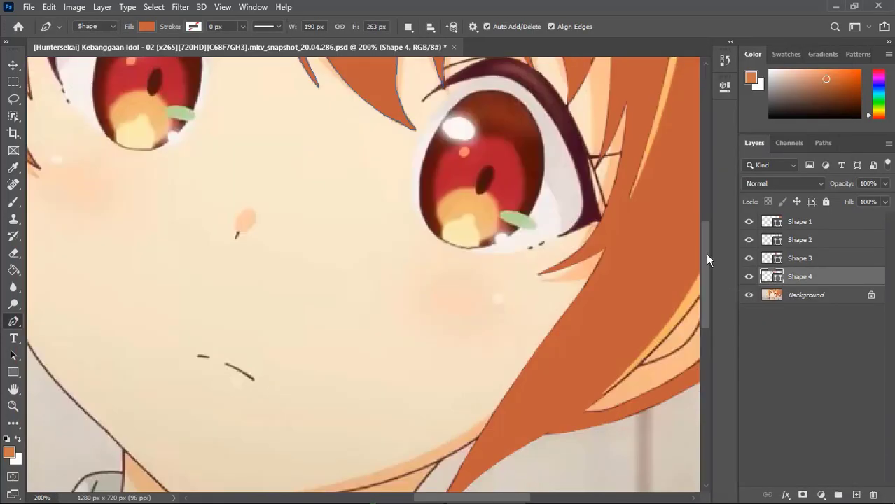
click(805, 294)
scroll(703, 171, up, 1)
Step: Start Shape 5 at the strand's top, tracing down to its tip and along the neighbouring edge
drag(574, 110, 598, 91)
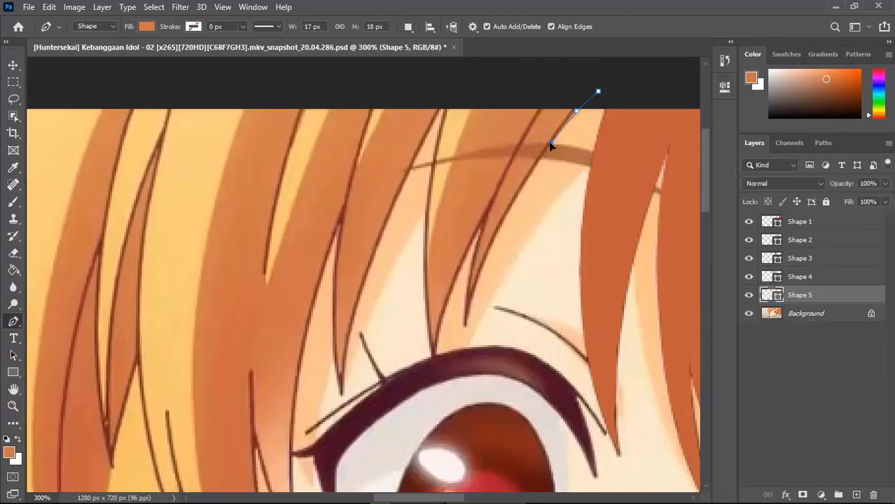
click(533, 166)
click(506, 212)
click(492, 245)
click(474, 286)
click(467, 302)
click(464, 322)
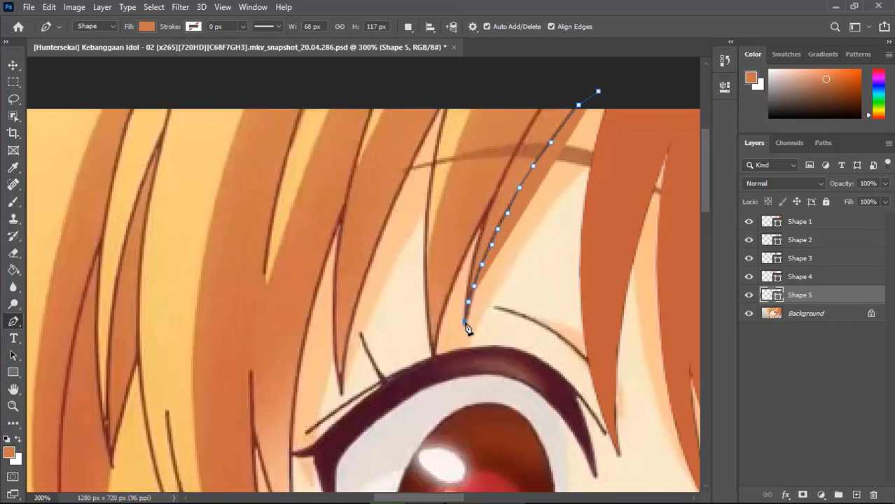
click(473, 261)
click(482, 225)
click(467, 246)
click(454, 275)
Step: Trace down to the eyelid tip and up the left edge, closing Shape 5
click(446, 304)
click(434, 344)
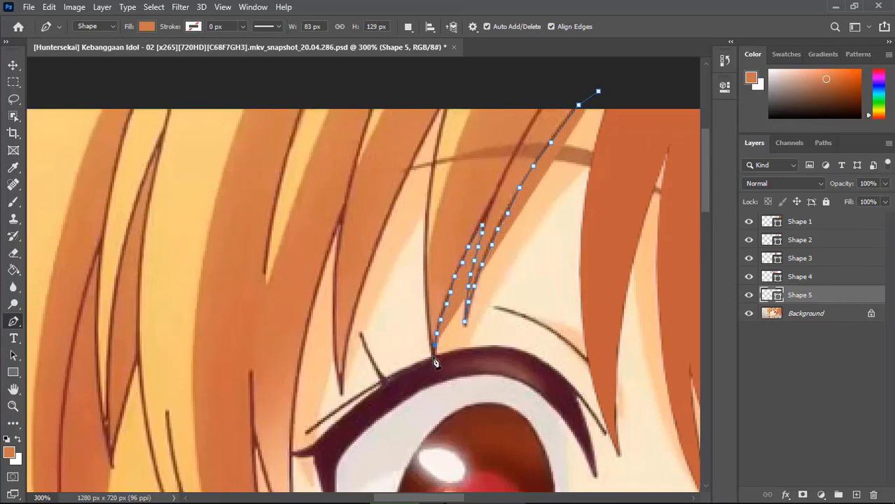
click(432, 357)
click(426, 325)
click(425, 282)
click(432, 228)
click(444, 184)
click(471, 106)
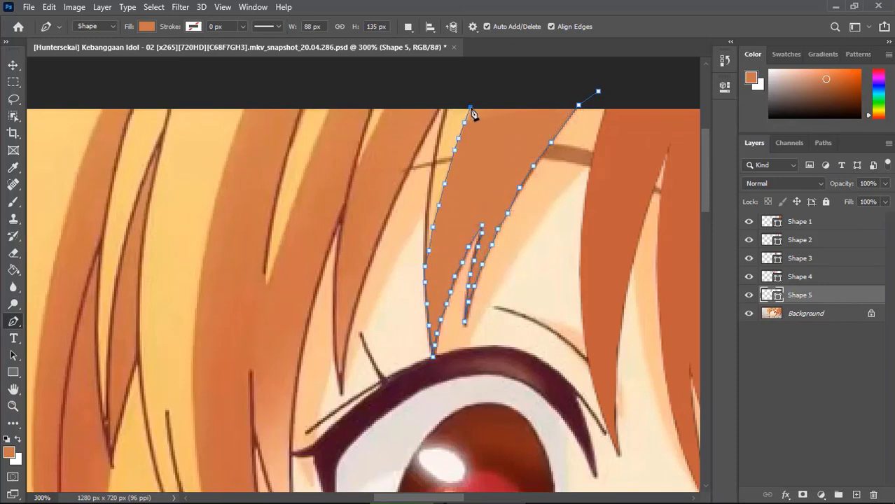
click(482, 87)
click(598, 91)
click(146, 26)
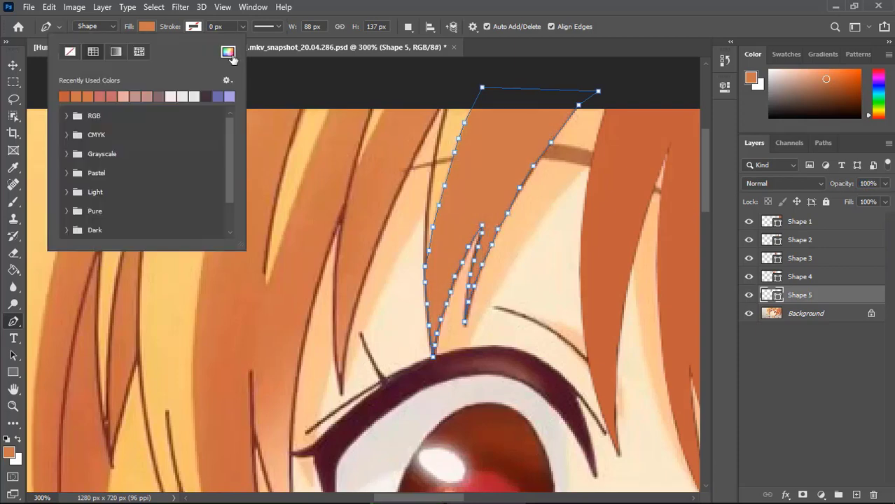
click(793, 315)
Step: Start Shape 6 by tracing down the next hair strand to its lower tip
click(439, 110)
click(430, 126)
click(408, 169)
click(389, 213)
click(371, 261)
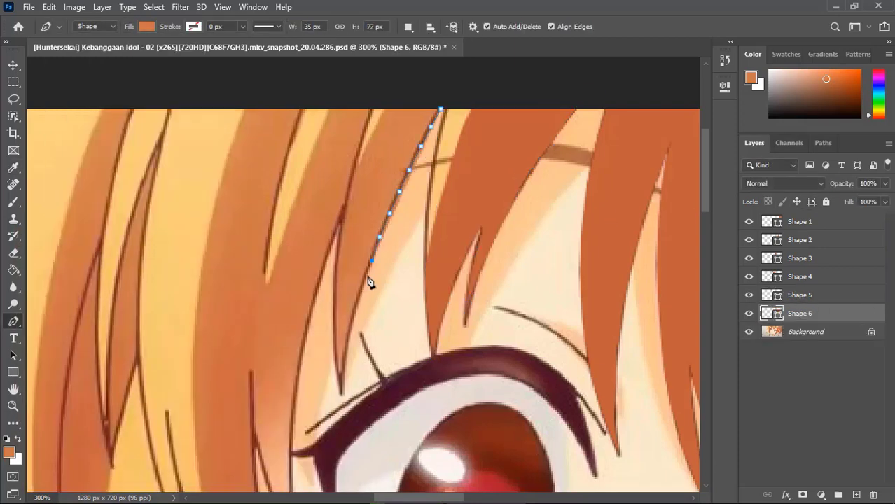
click(366, 280)
click(351, 321)
click(343, 373)
Step: Trace back up to the strand's fork and down the adjacent edge to the eye corner
click(342, 394)
click(331, 333)
click(332, 286)
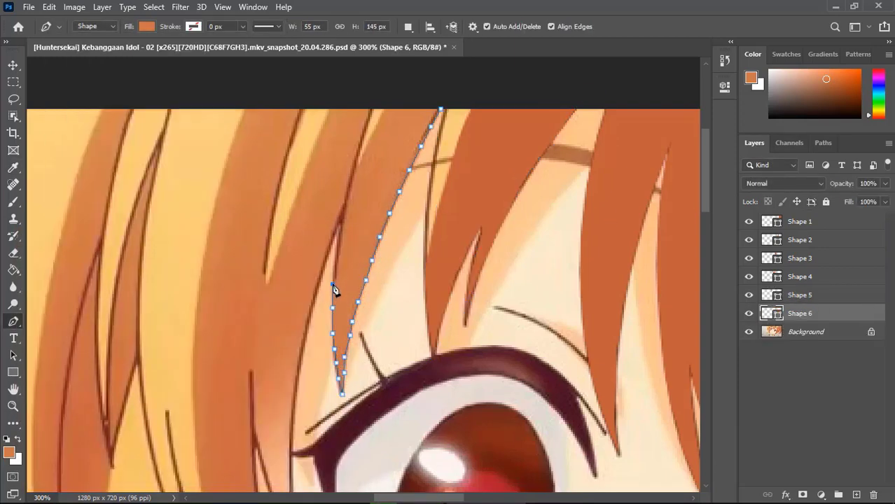
click(338, 243)
click(341, 213)
click(319, 280)
click(306, 324)
click(300, 366)
click(292, 420)
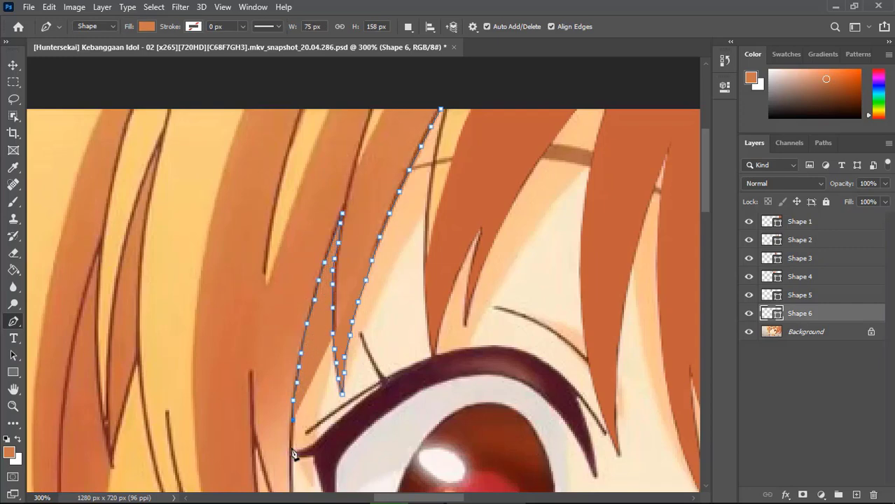
Step: Outline the small strand beside the eye, down to its tip and back up
scroll(292, 454, down, 5)
click(291, 240)
click(297, 346)
click(275, 299)
click(259, 249)
click(255, 229)
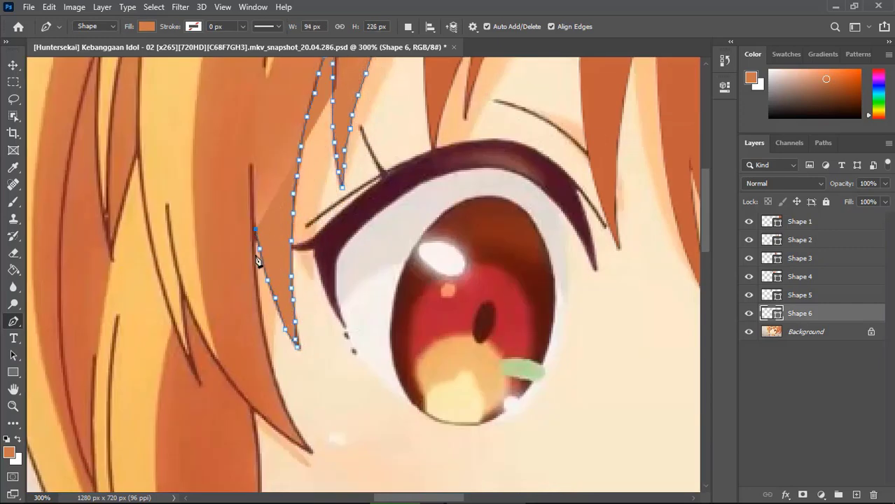
Step: Trace the side lock's lower-left edge down to the strand tip and back
click(256, 258)
click(259, 308)
click(268, 357)
click(283, 403)
click(292, 422)
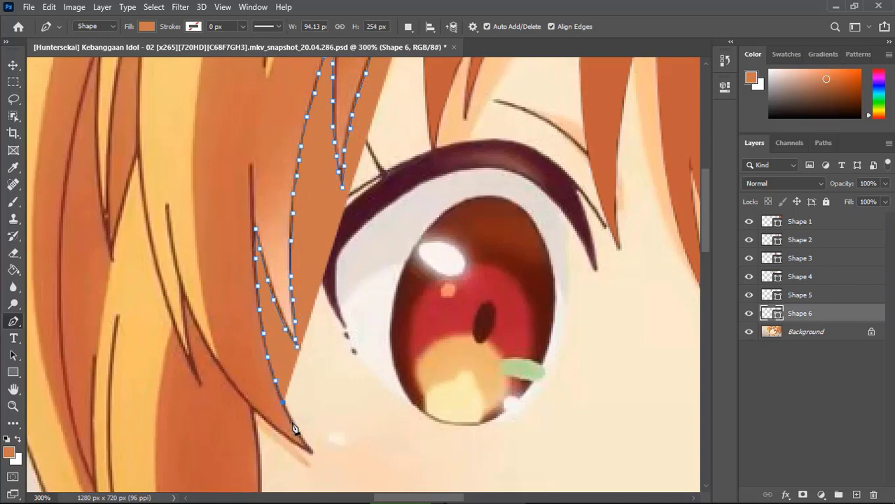
click(306, 445)
click(312, 452)
click(255, 410)
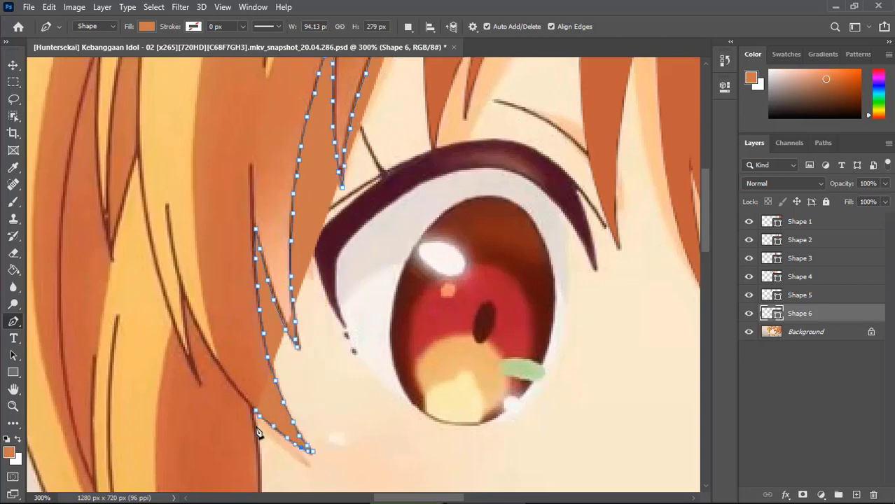
Step: Zoom in and trace down the side lock's long vertical edge
key(ctrl+plus)
scroll(257, 432, down, 5)
click(222, 306)
click(225, 352)
click(226, 392)
click(225, 456)
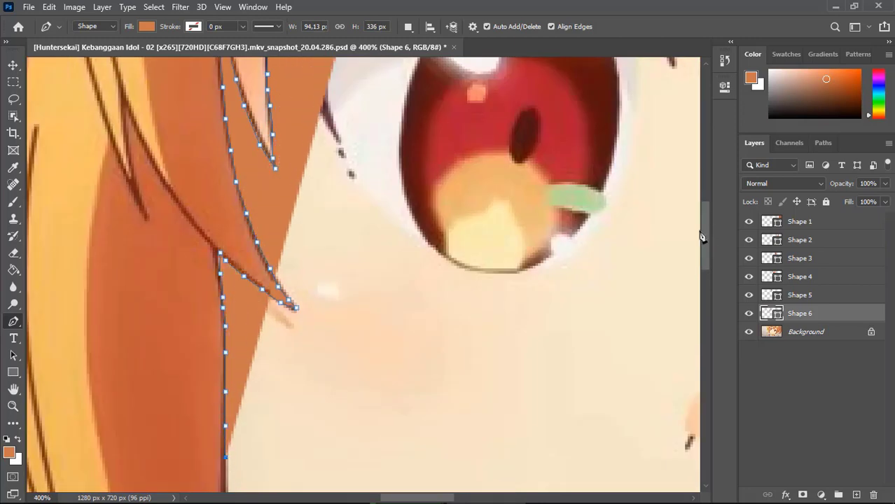
scroll(699, 236, down, 3)
click(221, 474)
scroll(671, 295, down, 3)
click(226, 420)
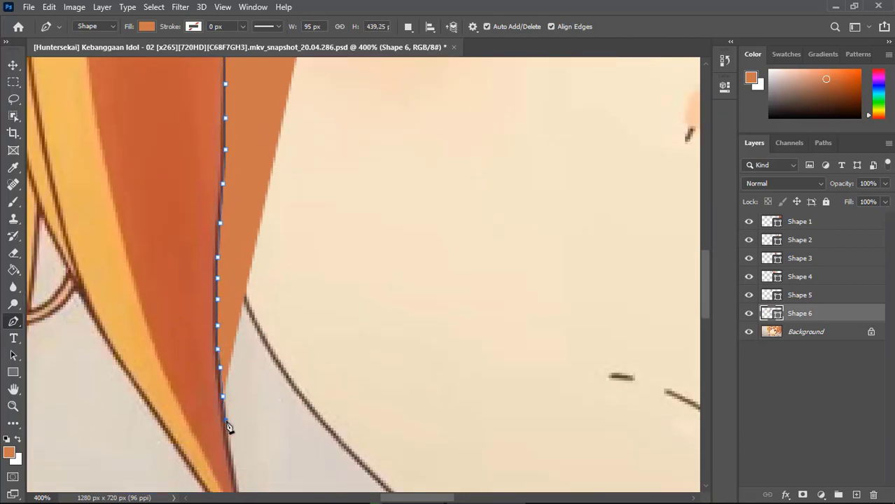
Step: Follow the edge as it curls down-right, then make Shape 6 transparent to see underneath
scroll(705, 272, down, 3)
click(248, 406)
click(256, 438)
click(263, 480)
scroll(707, 311, down, 3)
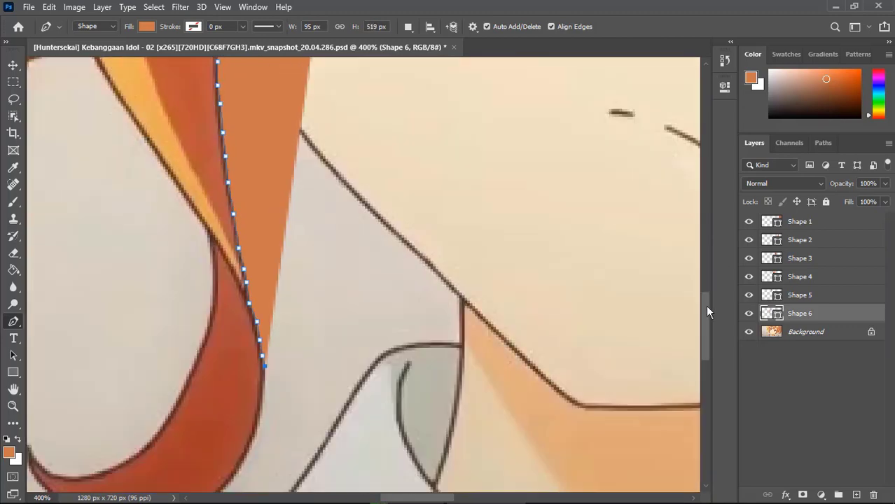
scroll(707, 312, down, 3)
mouse_move(264, 303)
mouse_down()
mouse_move(258, 374)
mouse_move(239, 413)
mouse_move(194, 462)
mouse_move(128, 470)
mouse_move(66, 443)
mouse_move(28, 385)
mouse_up()
key(0)
key(0)
Step: Scroll back up and trace up the side lock's inner edge
scroll(414, 400, left, 5)
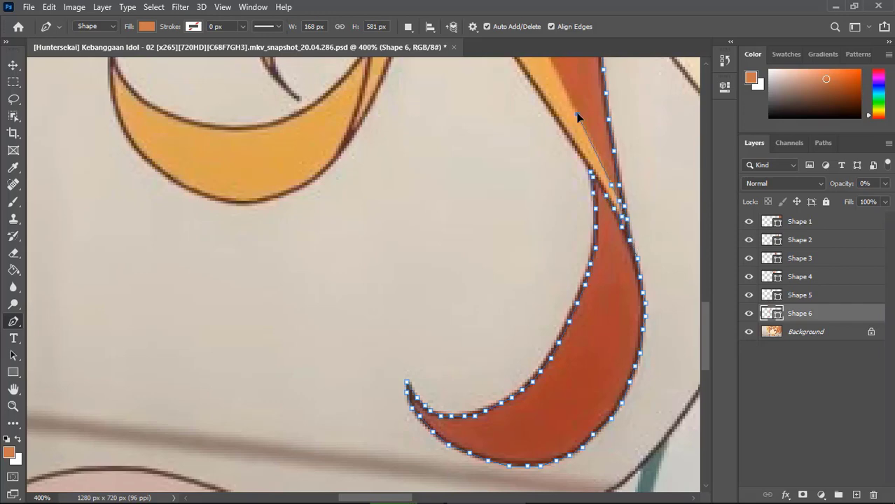
scroll(597, 155, up, 5)
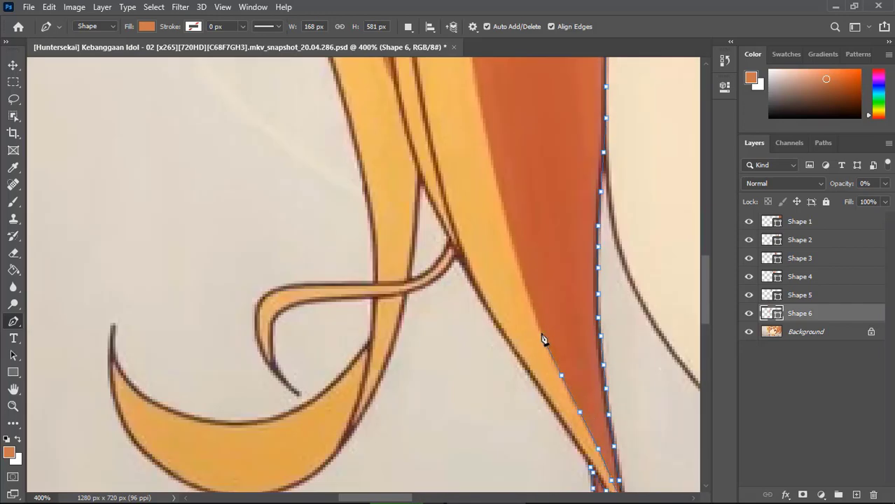
scroll(476, 140, up, 3)
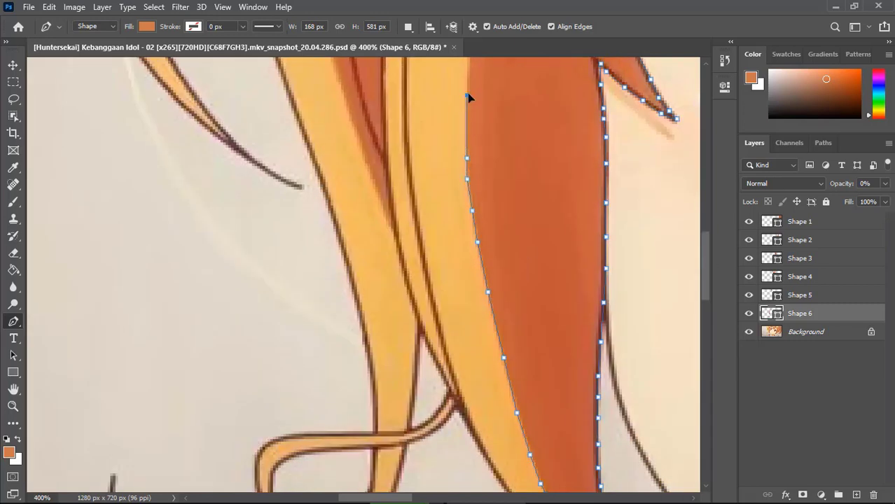
scroll(467, 92, up, 3)
click(471, 224)
click(475, 195)
click(481, 171)
click(483, 152)
click(489, 135)
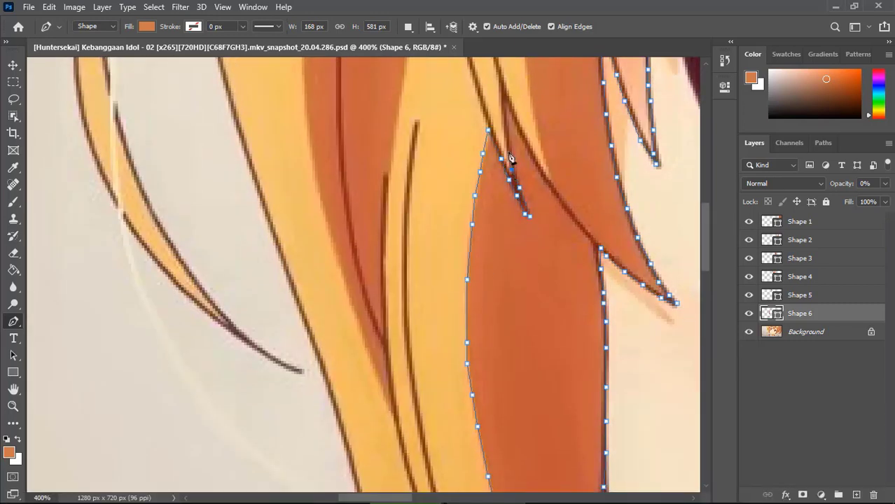
Step: Outline the strand edge down to its small tip and continue along the strand
click(514, 119)
click(521, 140)
click(532, 155)
click(544, 177)
click(530, 104)
scroll(710, 203, up, 4)
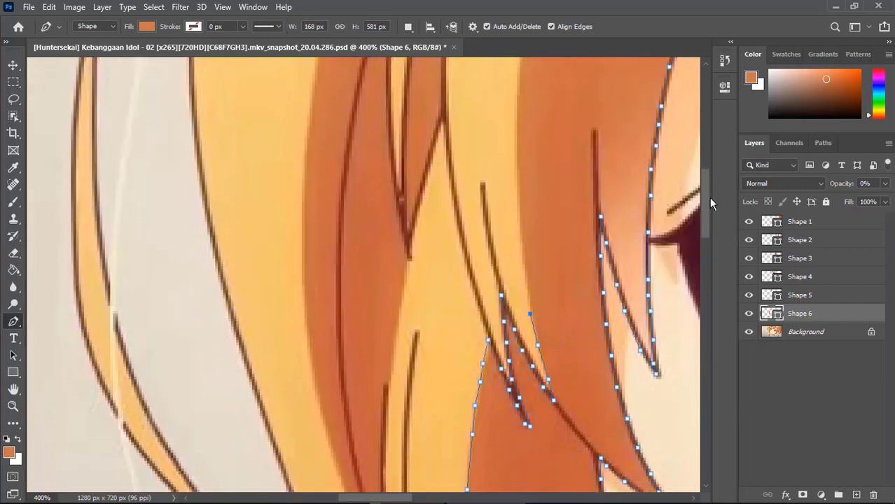
click(522, 253)
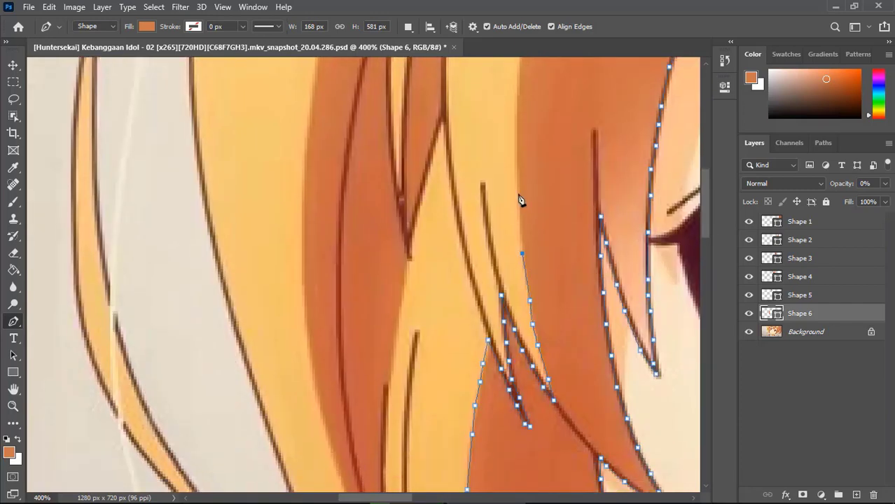
Step: Trace up the strand's edge toward the top of the hair
scroll(516, 223, up, 3)
click(530, 117)
click(540, 67)
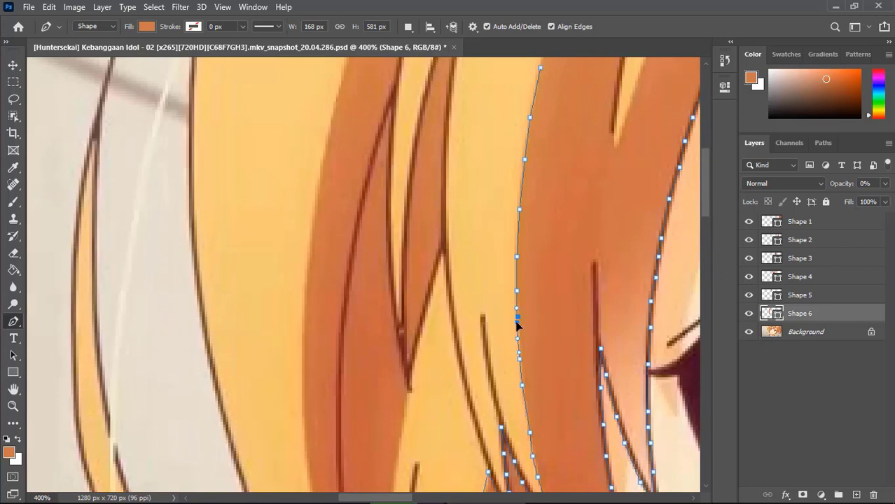
scroll(517, 324, up, 5)
click(547, 264)
click(561, 219)
drag(586, 147, 608, 112)
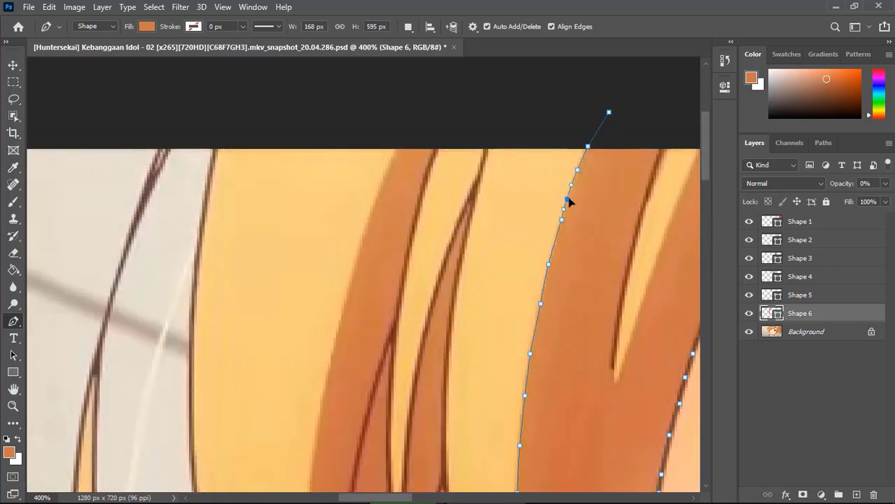
Step: Carry the outline across the top, down into the hair gap and up the strand's right edge
click(661, 119)
click(668, 138)
click(658, 169)
click(644, 207)
click(637, 236)
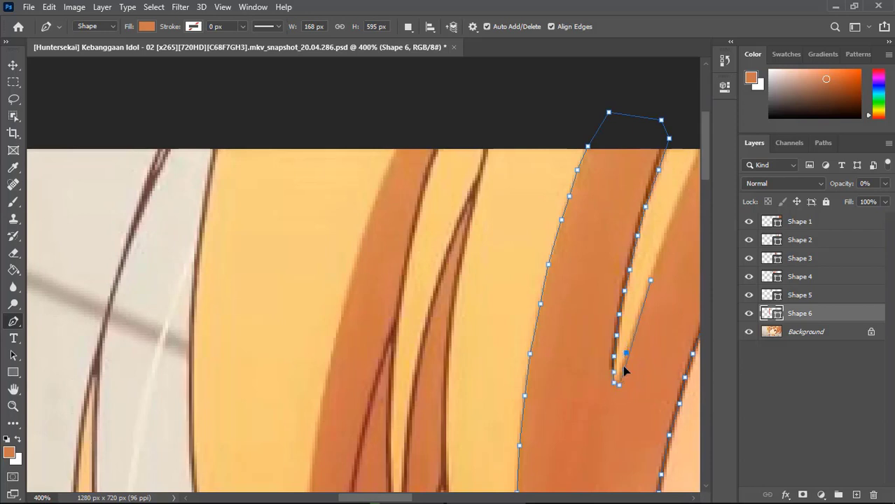
click(639, 306)
click(663, 238)
click(678, 198)
click(693, 166)
Step: Trace down the following strand edge and close Shape 6 into an orange fill
scroll(693, 168, right, 3)
click(596, 96)
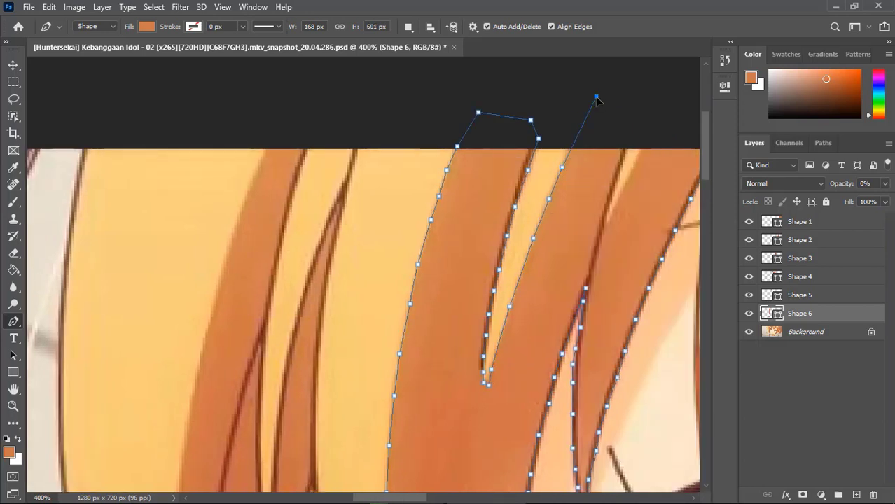
click(637, 122)
click(627, 150)
click(617, 174)
click(611, 196)
click(606, 211)
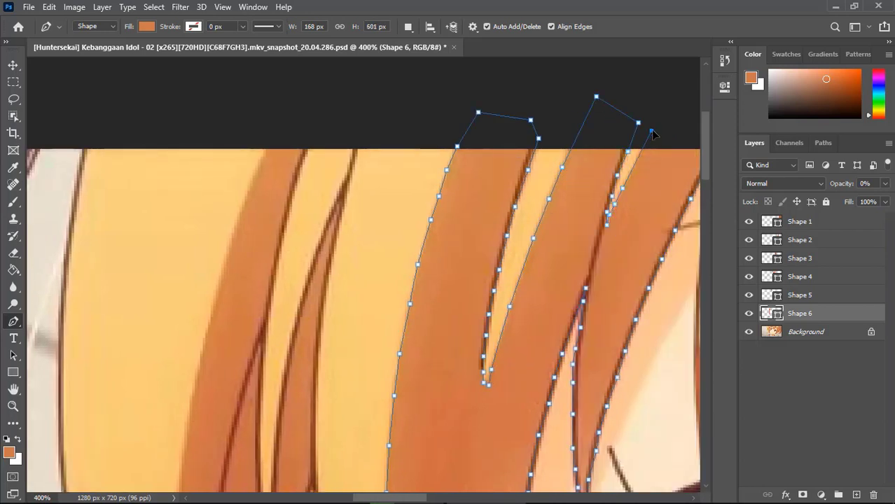
click(651, 132)
Step: Select the screenshot layer, fit the whole image, and hide it to check the traced shapes
click(805, 332)
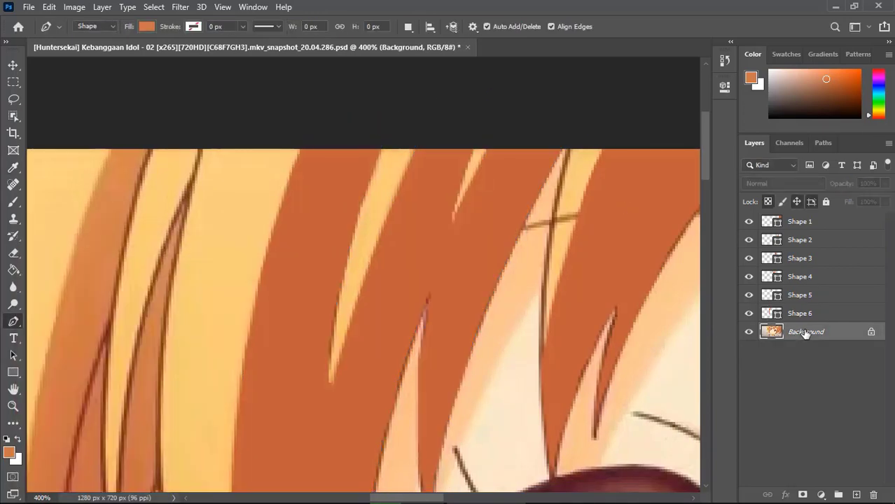
key(ctrl+0)
click(749, 331)
double_click(749, 332)
click(748, 332)
Step: Zoom in and trace the hanging hair strand's right edge down to its tip
key(ctrl+1)
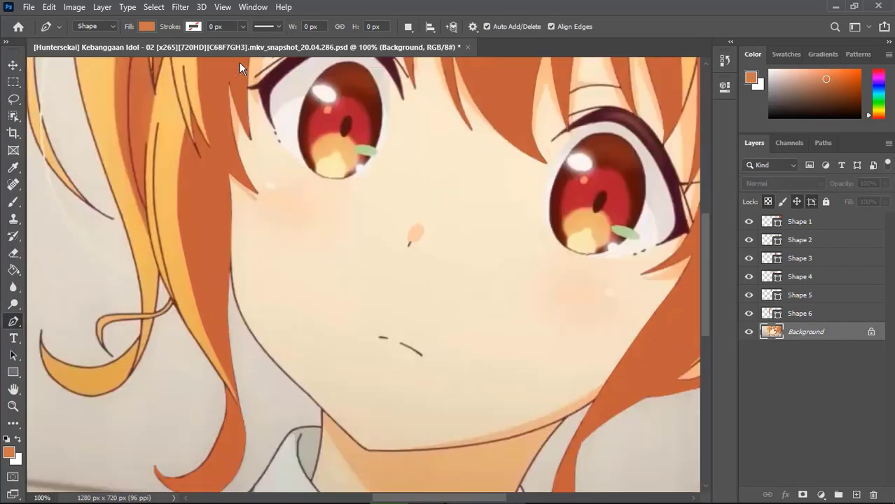
key(ctrl+plus)
key(ctrl+plus)
click(596, 192)
click(592, 215)
click(586, 239)
click(579, 264)
click(574, 287)
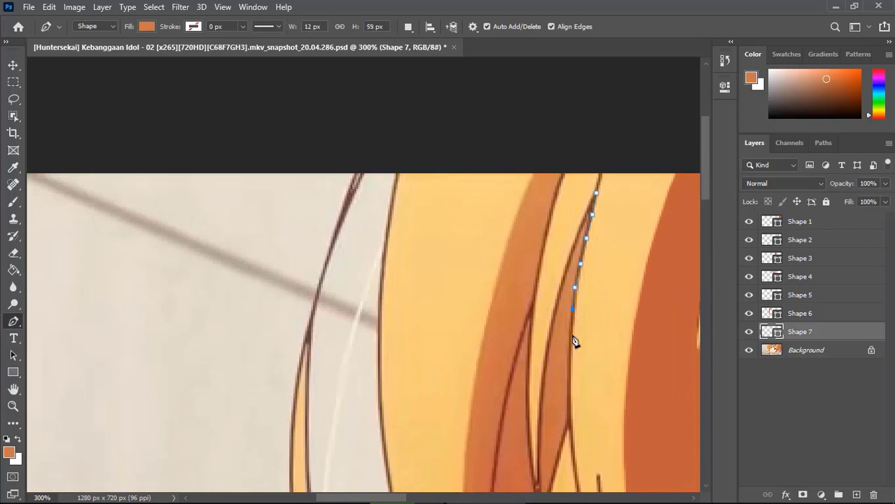
click(568, 364)
click(570, 407)
click(567, 430)
scroll(564, 364, down, 5)
click(556, 282)
click(539, 364)
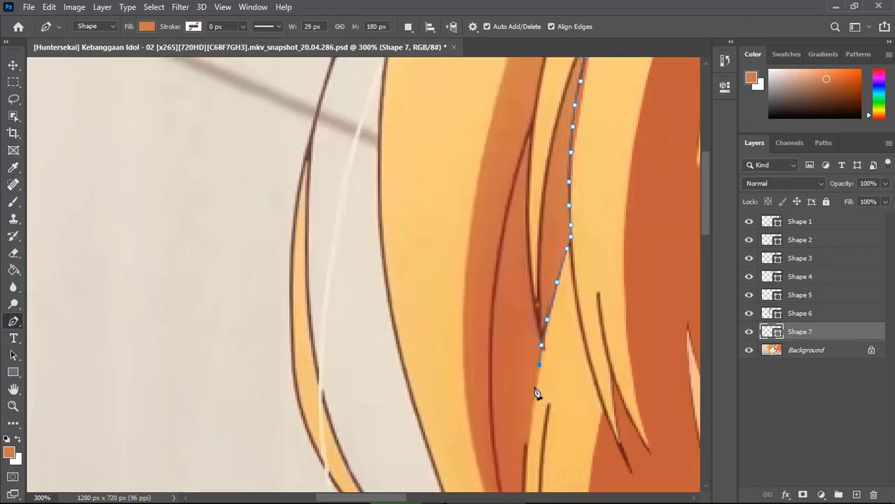
click(531, 422)
scroll(530, 422, down, 4)
click(523, 333)
click(524, 394)
click(526, 445)
click(531, 477)
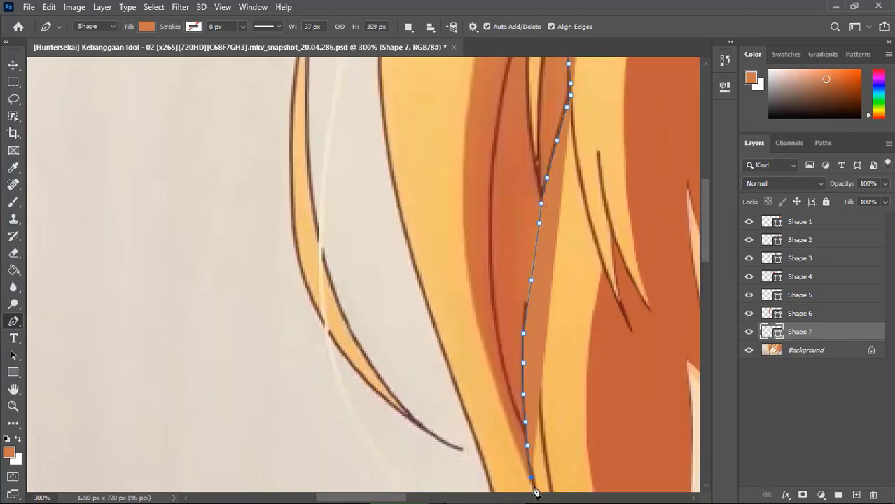
Step: Trace the strand's left edge back up toward the top of the image
click(515, 445)
click(487, 364)
click(477, 328)
click(473, 306)
click(467, 282)
click(467, 260)
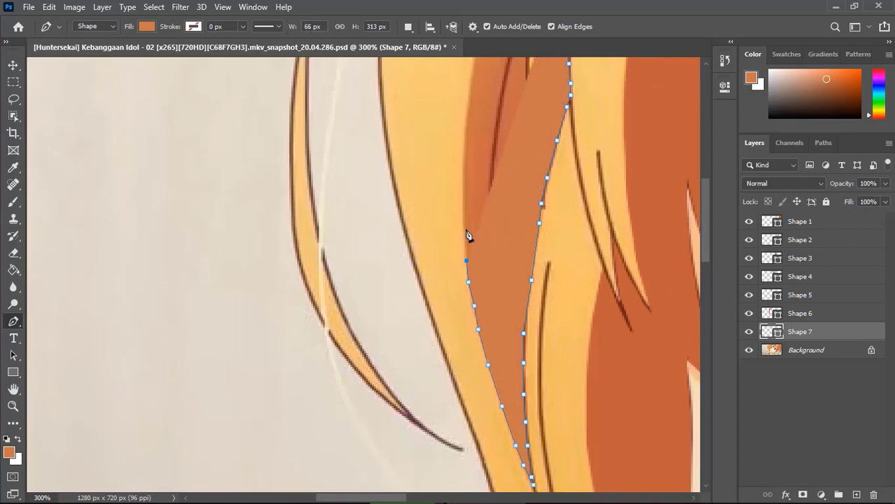
click(462, 223)
click(462, 176)
scroll(469, 280, up, 3)
click(464, 224)
click(463, 302)
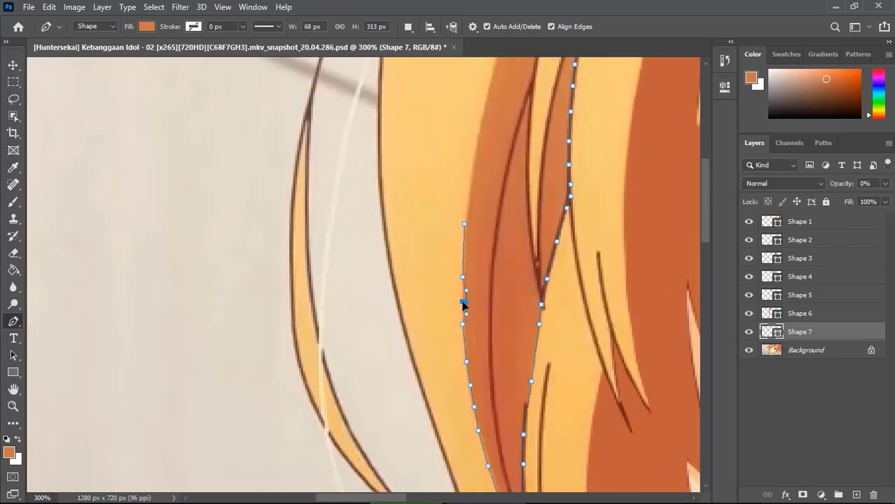
click(468, 199)
click(474, 157)
click(481, 113)
click(489, 80)
Step: Carry the outline past the image's top edge and close the strand path at its start
scroll(507, 195, up, 5)
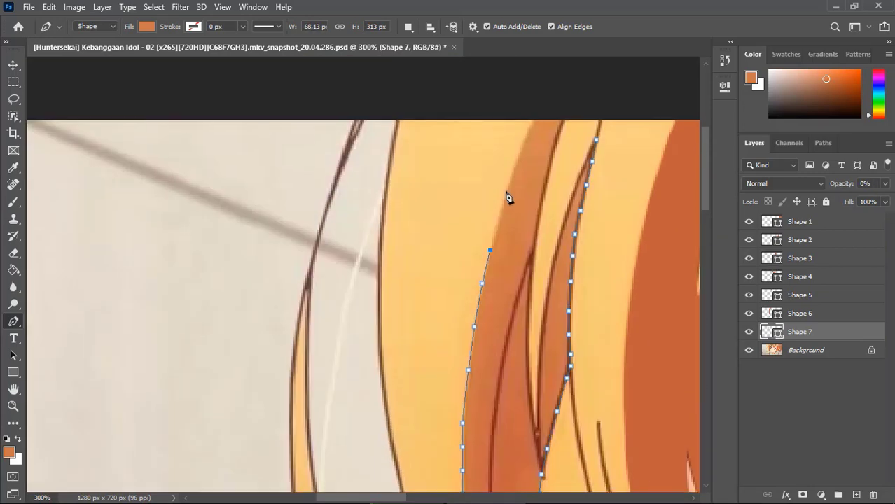
click(499, 215)
click(512, 179)
click(517, 162)
click(523, 148)
click(529, 132)
click(534, 118)
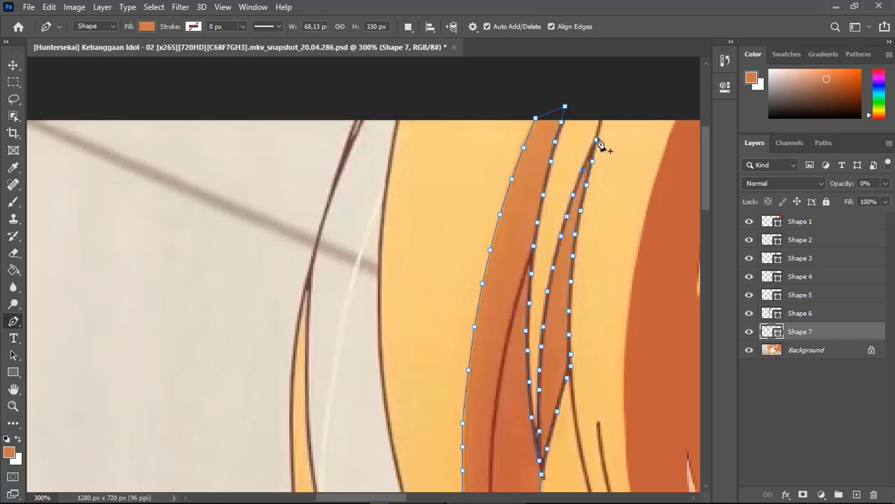
Step: Set Shape 7 to 100% opacity, select the Background layer and fit the image in view
key(0)
key(Return)
click(805, 350)
key(ctrl+0)
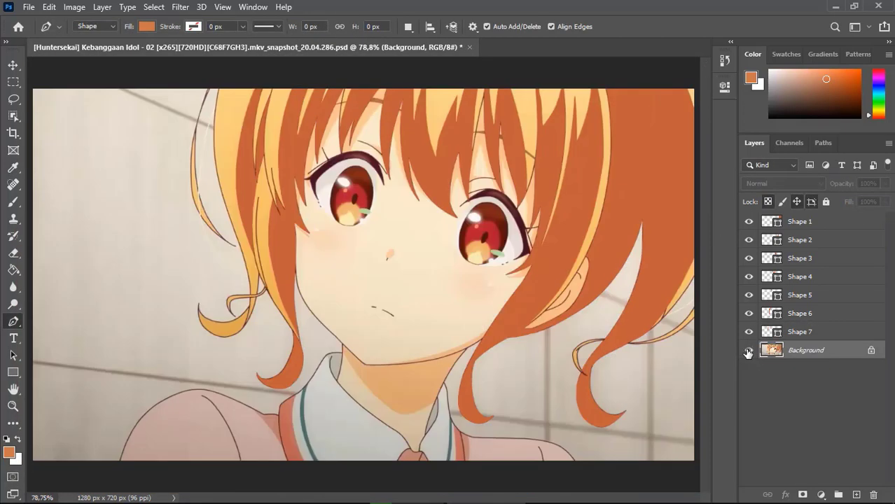
Step: Choose a pale yellow fill for the next shape and zoom in on the lower-left hair
click(146, 26)
click(783, 375)
key(ctrl+plus)
key(ctrl+plus)
key(ctrl+plus)
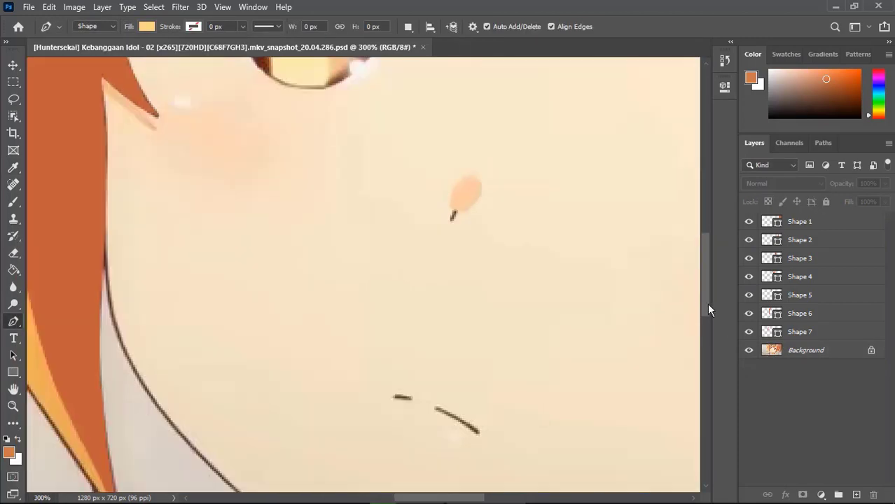
scroll(498, 291, down, 5)
Step: Begin Shape 8 along the light strand, curve it around the hair curl, and set 0% opacity
click(504, 308)
click(490, 274)
click(462, 235)
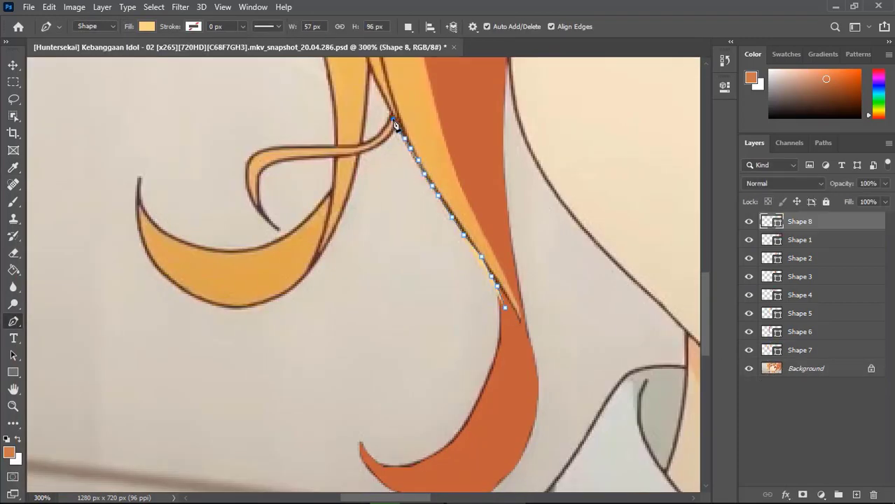
mouse_move(394, 125)
mouse_down()
mouse_move(369, 70)
mouse_move(365, 138)
mouse_up()
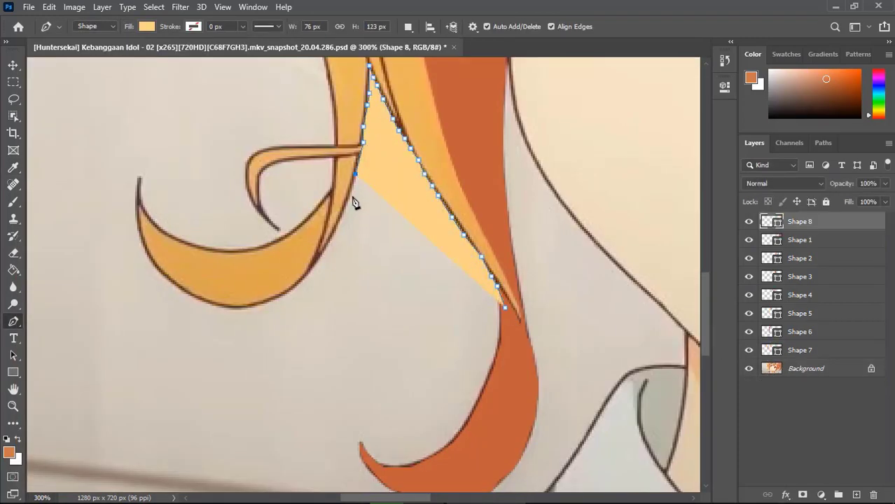
mouse_move(299, 287)
mouse_down()
mouse_move(238, 315)
mouse_move(163, 276)
mouse_up()
drag(840, 189, 153, 268)
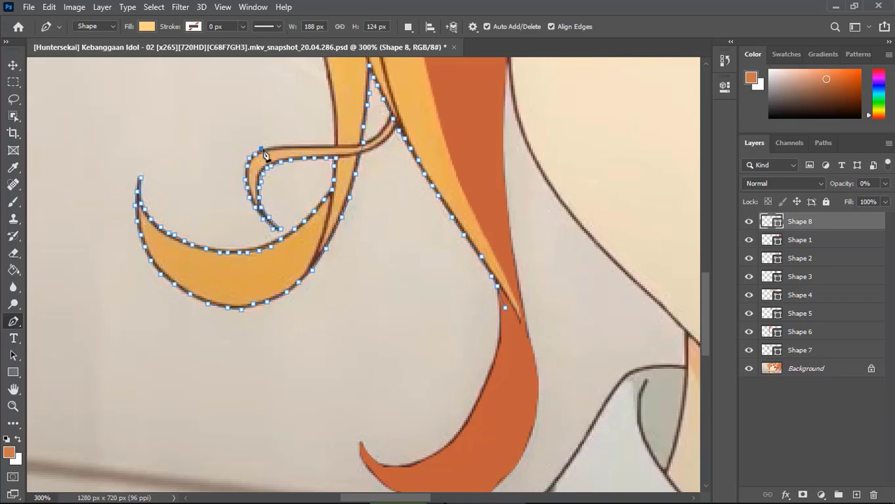
Step: Extend the Shape 8 outline up to the light strand's top
scroll(329, 133, up, 3)
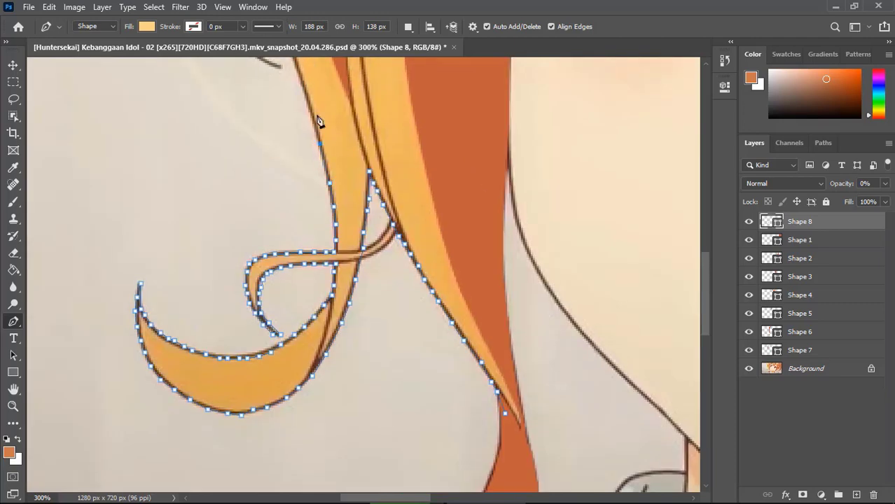
scroll(301, 77, up, 3)
scroll(617, 220, up, 2)
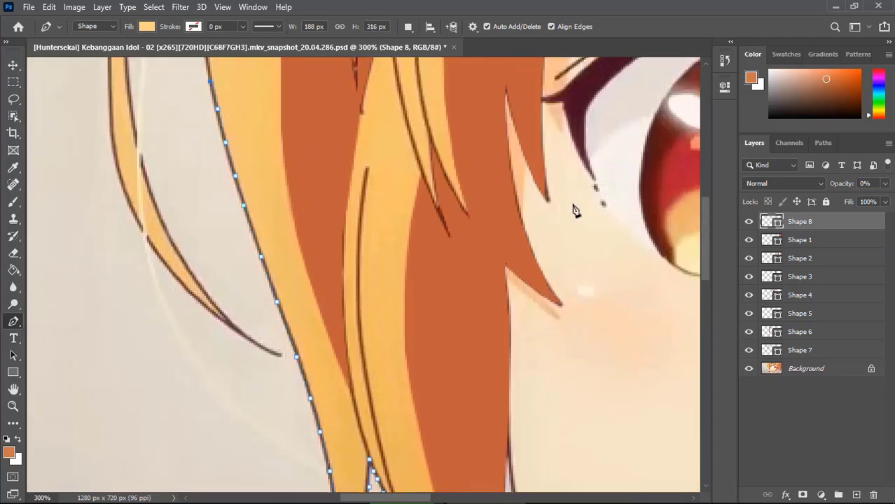
scroll(574, 210, up, 3)
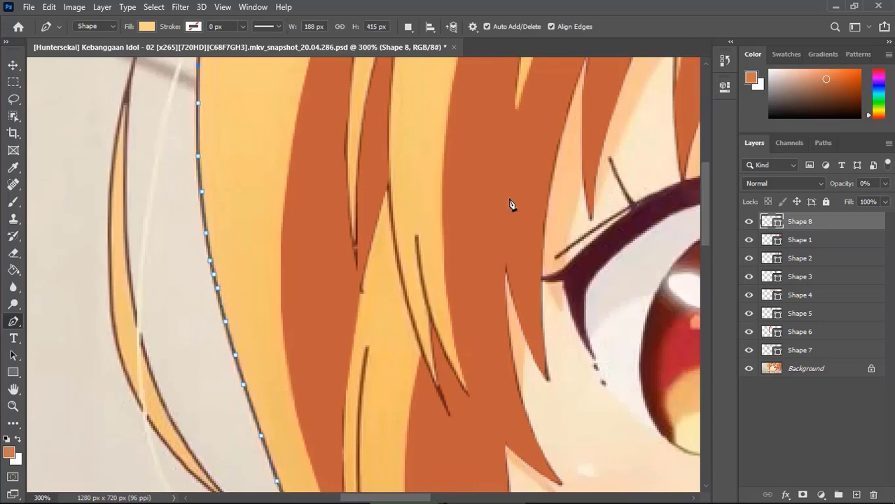
scroll(509, 204, up, 3)
click(200, 198)
Step: Extend the Shape 8 outline across the top of the hair and down the gaps in the bangs
click(217, 93)
click(403, 76)
click(530, 84)
click(518, 186)
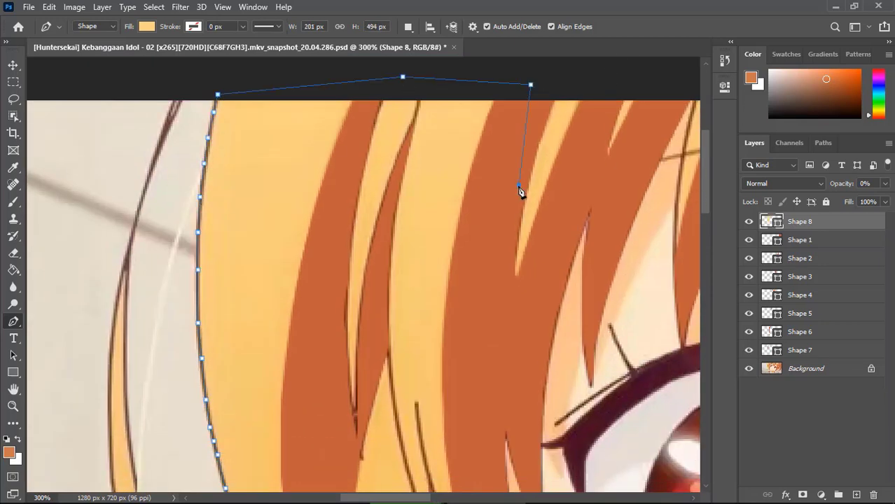
click(657, 139)
drag(829, 183, 834, 184)
scroll(560, 210, right, 3)
click(488, 71)
click(494, 100)
click(488, 121)
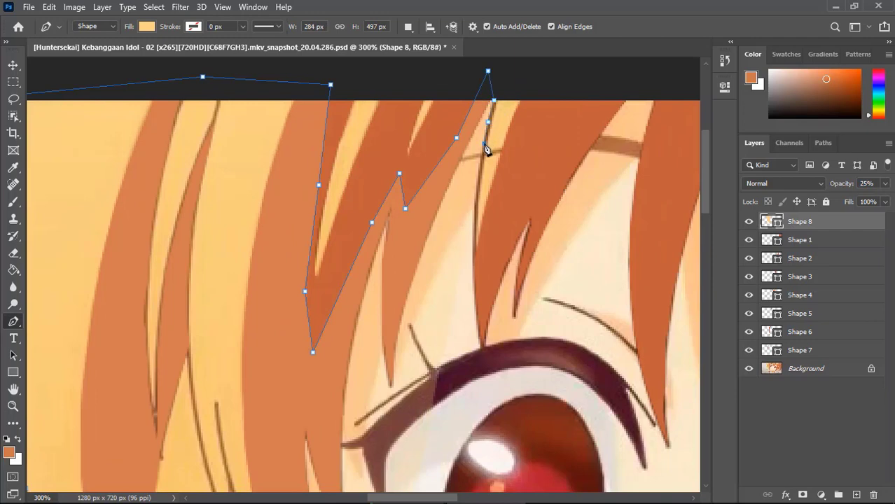
click(474, 204)
click(475, 238)
click(476, 279)
click(535, 171)
click(572, 122)
Step: Send Shape 8 below the other hair shapes and continue the outline across the right bangs
key(ctrl+shift+bracketleft)
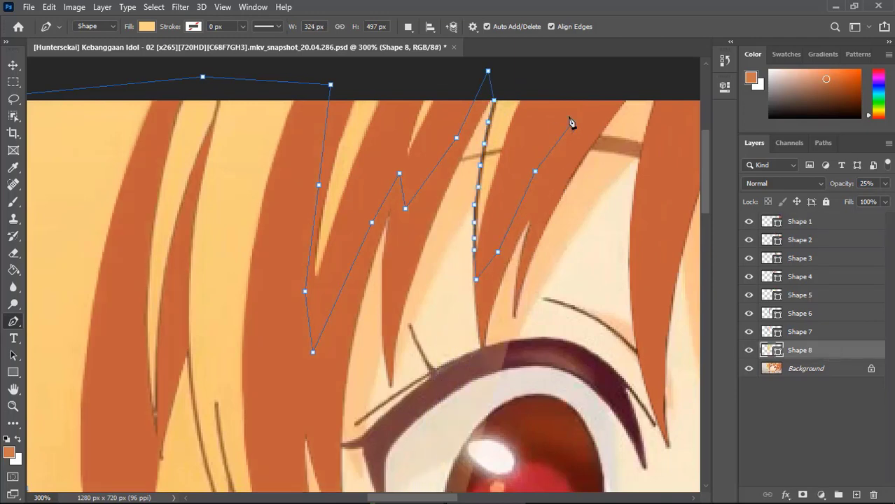
key(ctrl+minus)
click(464, 266)
click(492, 322)
click(527, 378)
click(572, 250)
click(579, 279)
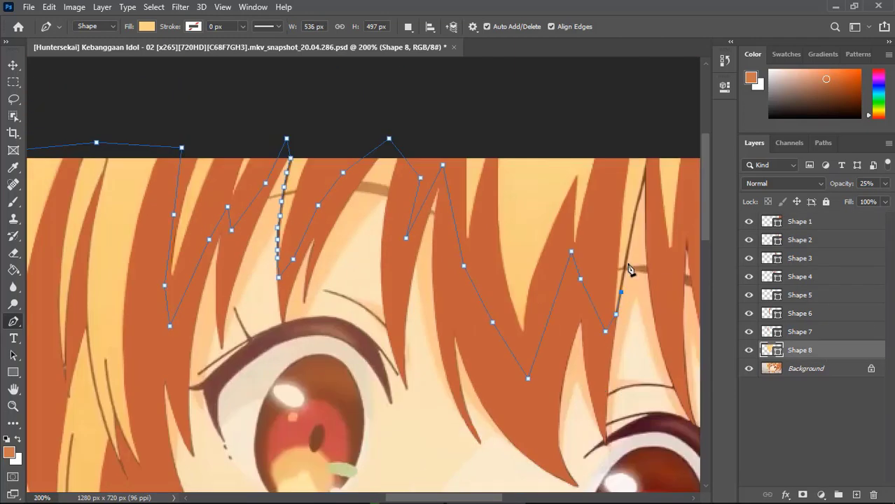
scroll(651, 204, right, 3)
click(486, 221)
click(511, 258)
click(544, 404)
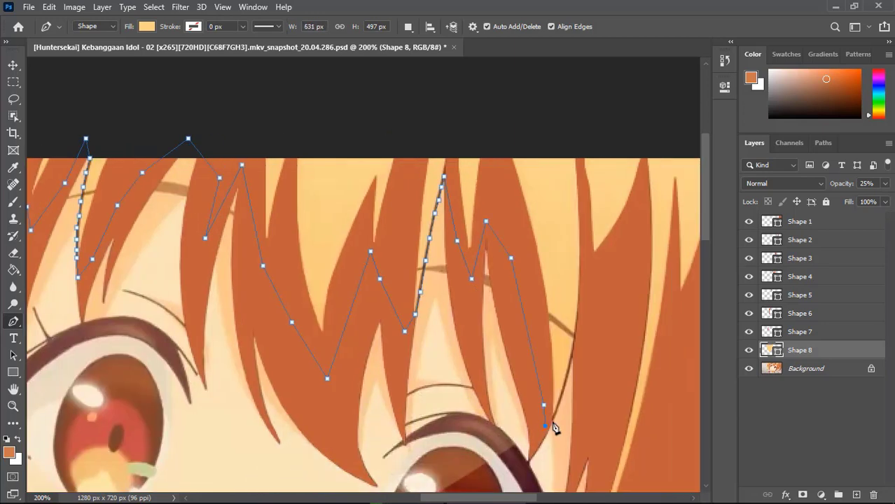
click(566, 382)
click(572, 355)
Step: Trace down the right hair strand, along its light inner edge and up the far-right edge
scroll(587, 416, down, 2)
click(583, 471)
click(680, 283)
scroll(707, 199, right, 2)
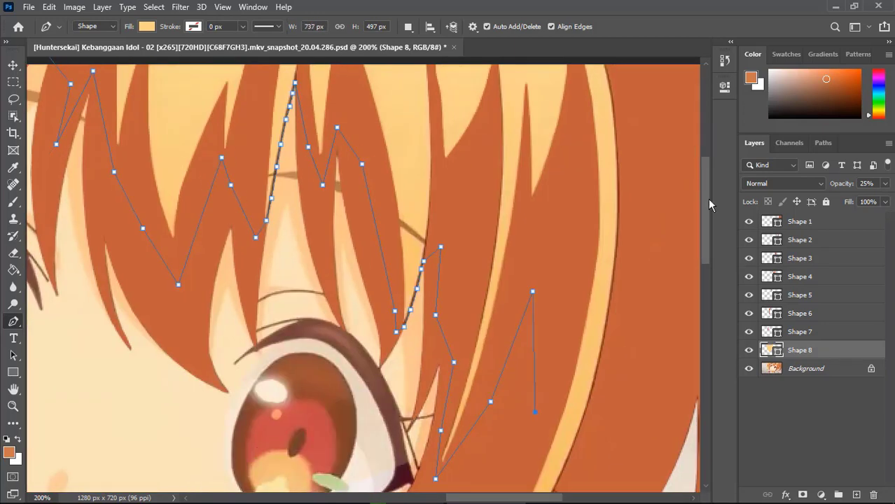
scroll(707, 199, down, 3)
click(379, 470)
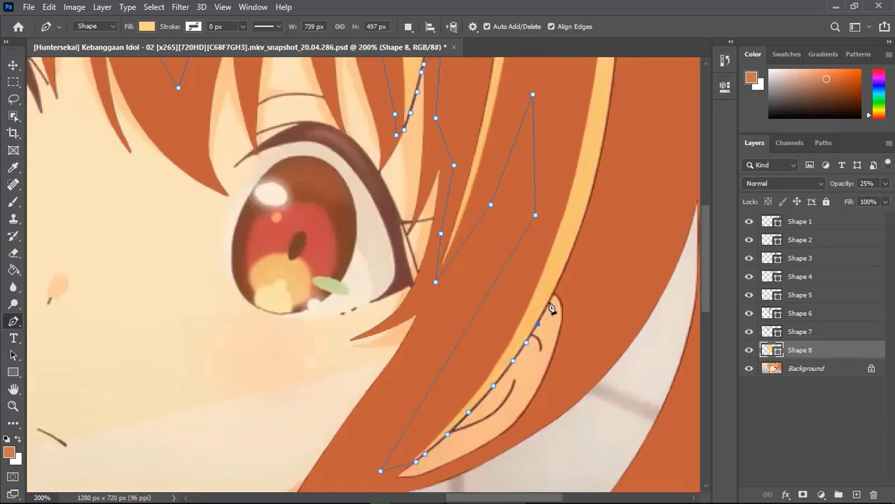
click(668, 136)
key(ctrl+minus)
key(ctrl+minus)
key(ctrl+plus)
key(ctrl+plus)
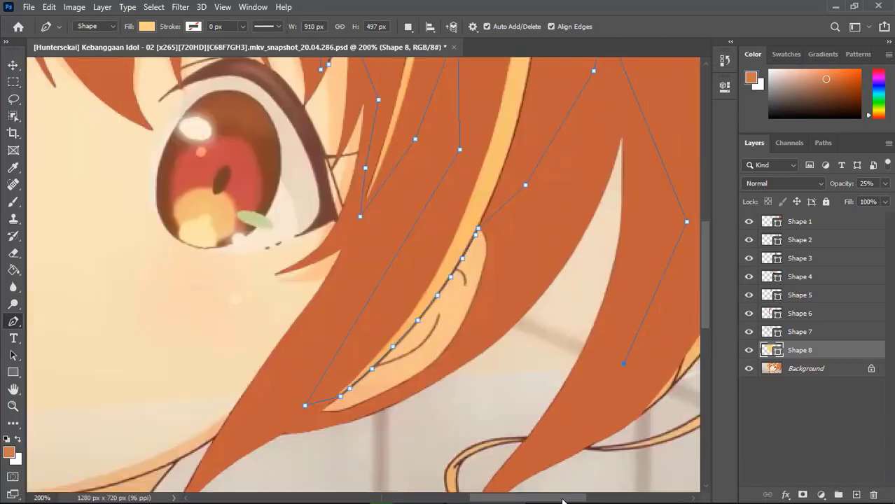
click(572, 221)
click(508, 363)
click(493, 414)
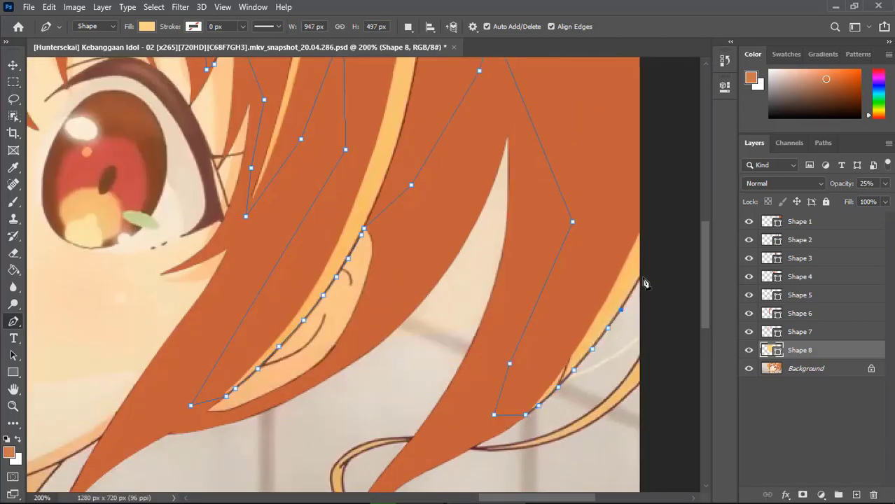
click(676, 204)
click(684, 90)
Step: Wrap the outline around the image's top edge, close the pale hair path, and select the Background layer
key(ctrl+minus)
key(ctrl+minus)
click(680, 114)
click(594, 73)
click(328, 74)
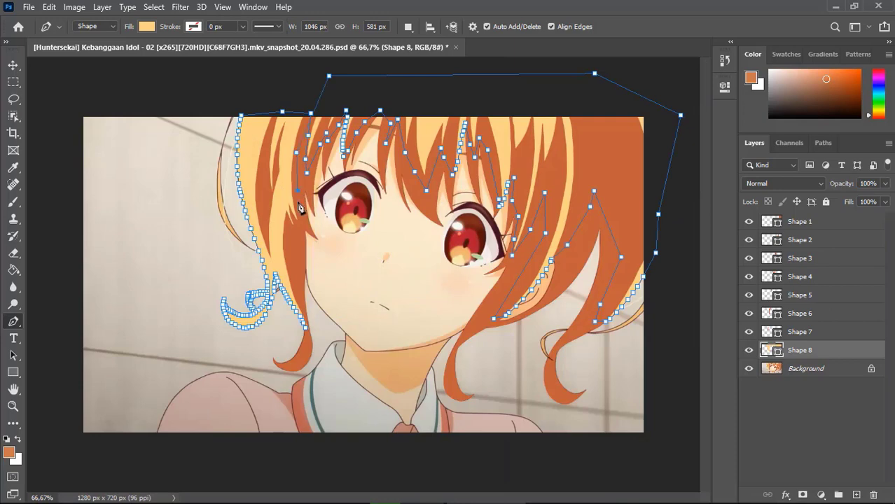
key(ctrl+plus)
key(ctrl+plus)
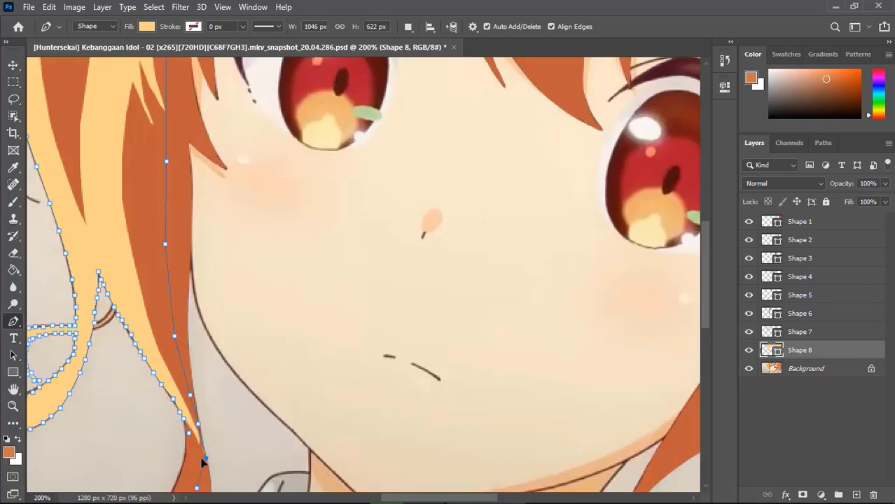
click(805, 369)
click(799, 350)
Step: Group Shape 1 through Shape 8 into Group 1, hiding the photo briefly to check them
click(805, 369)
key(ctrl+0)
click(749, 368)
click(800, 221)
shift+click(799, 350)
key(ctrl+g)
click(749, 238)
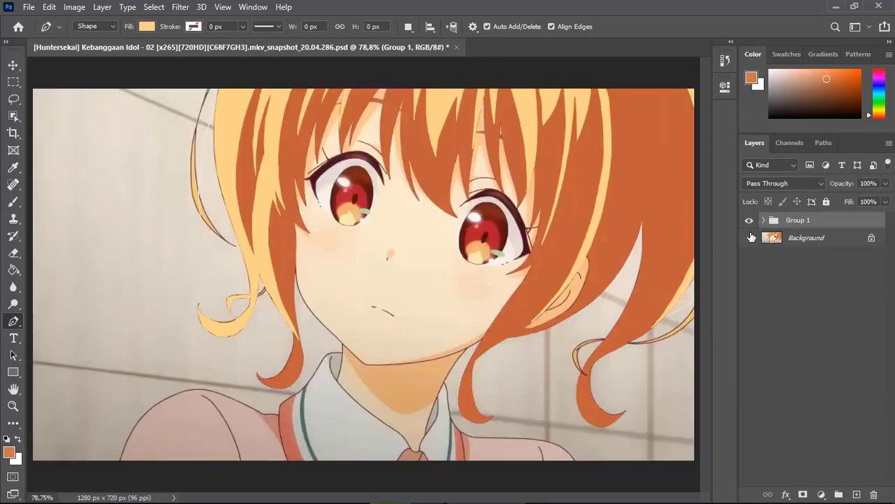
Step: Start a small pale-yellow Shape 9 inside the left hair curl, then reselect Background and fit the view
key(ctrl+plus)
key(ctrl+plus)
drag(505, 494, 450, 495)
click(393, 303)
click(357, 328)
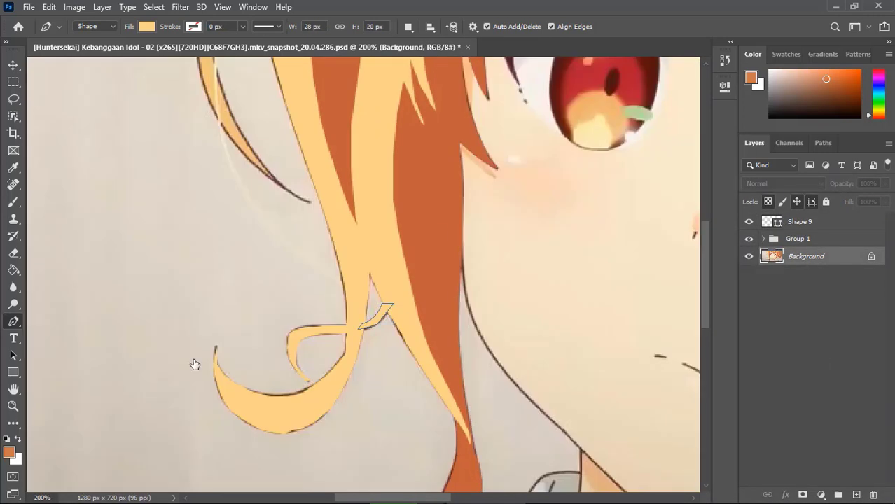
click(806, 257)
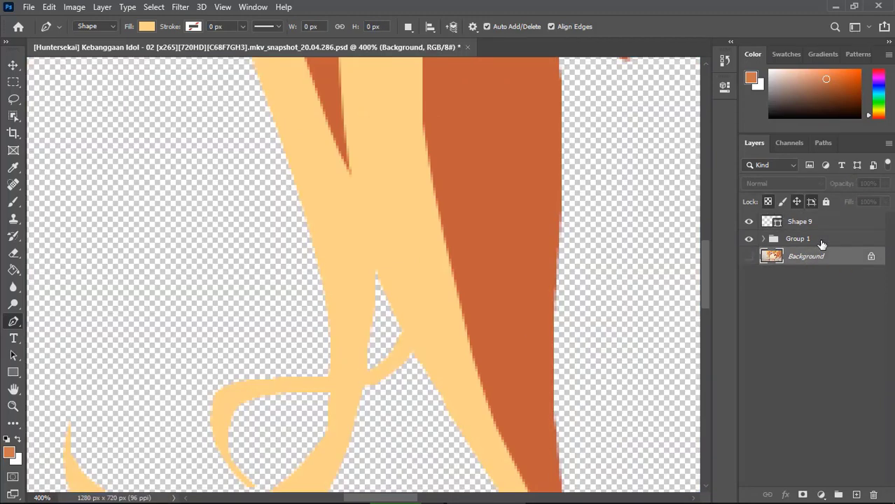
key(ctrl+0)
scroll(469, 183, up, 5)
Step: Trace the upper edge of the thin pale-yellow wisp on the right with pen anchors
click(455, 199)
click(434, 231)
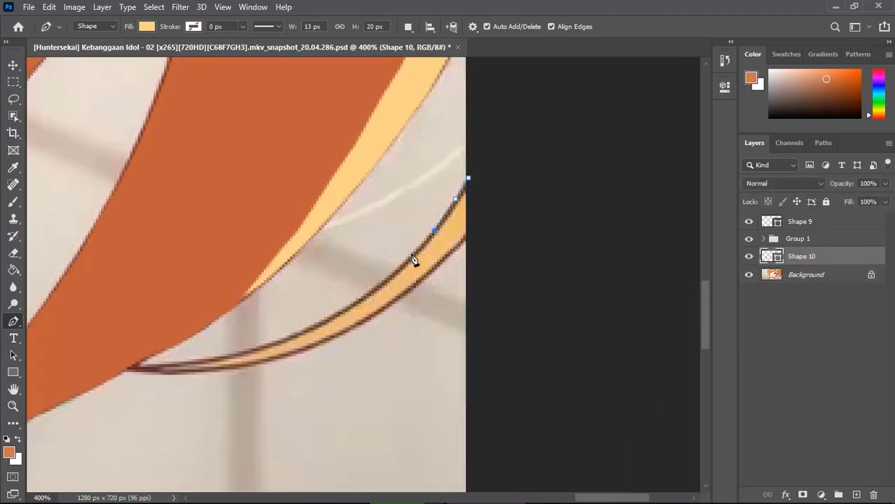
click(410, 257)
click(378, 287)
click(329, 319)
click(269, 345)
click(238, 356)
click(140, 364)
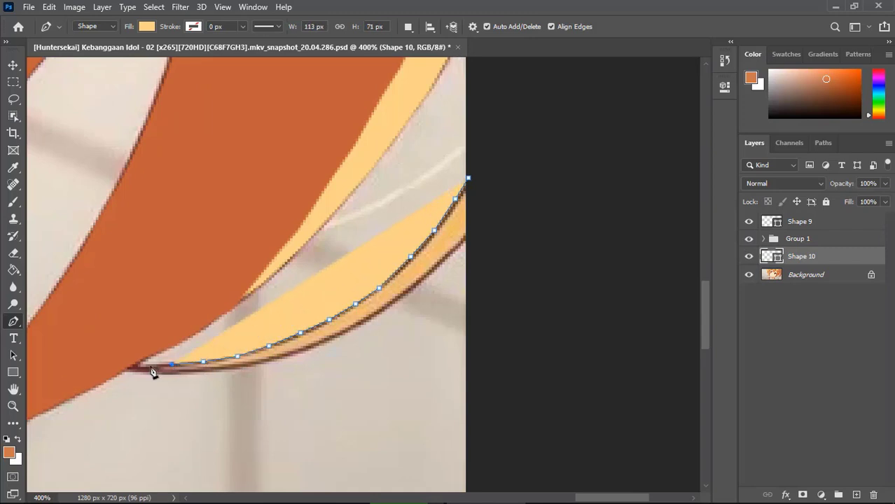
click(80, 346)
scroll(80, 343, left, 5)
Step: Continue the wisp outline down its left curve and around the dark tip
click(359, 346)
click(273, 364)
click(243, 382)
click(215, 432)
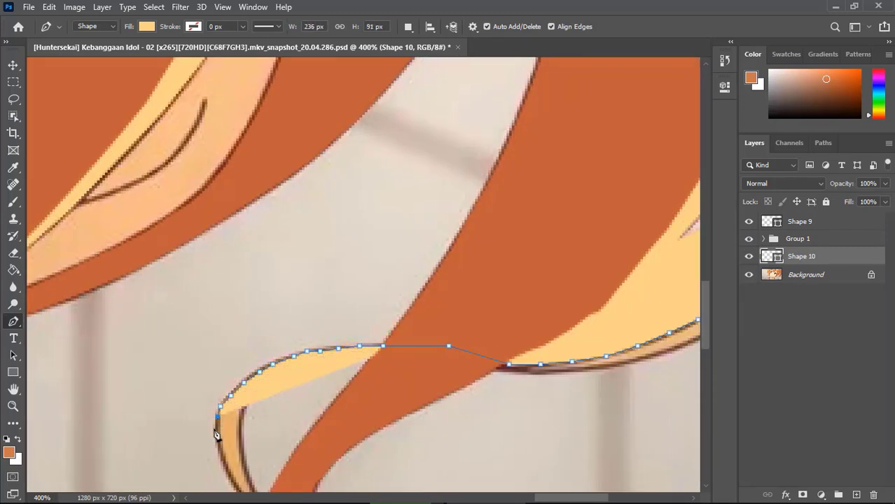
click(231, 478)
scroll(230, 393, down, 1)
click(244, 405)
click(255, 419)
click(296, 424)
click(293, 447)
click(275, 446)
click(259, 426)
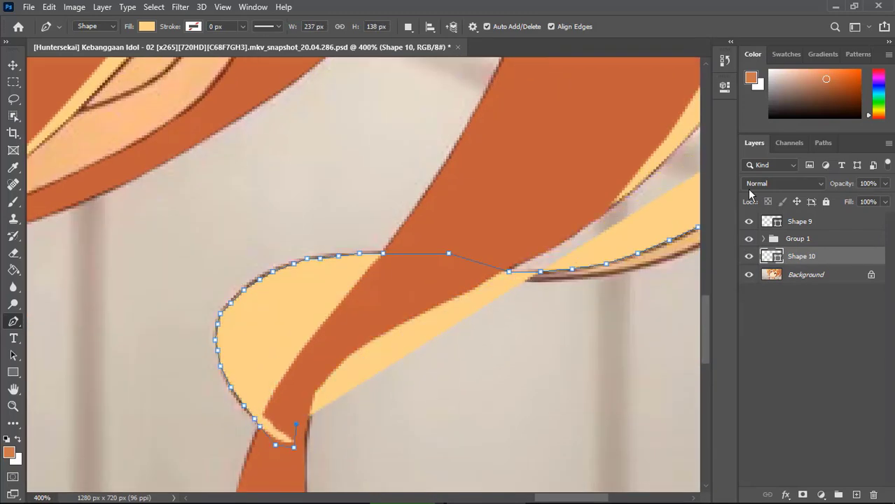
Step: Check Shape 10 at 0% then 100% opacity, and move Shape 9 into Group 1
key(0)
key(0)
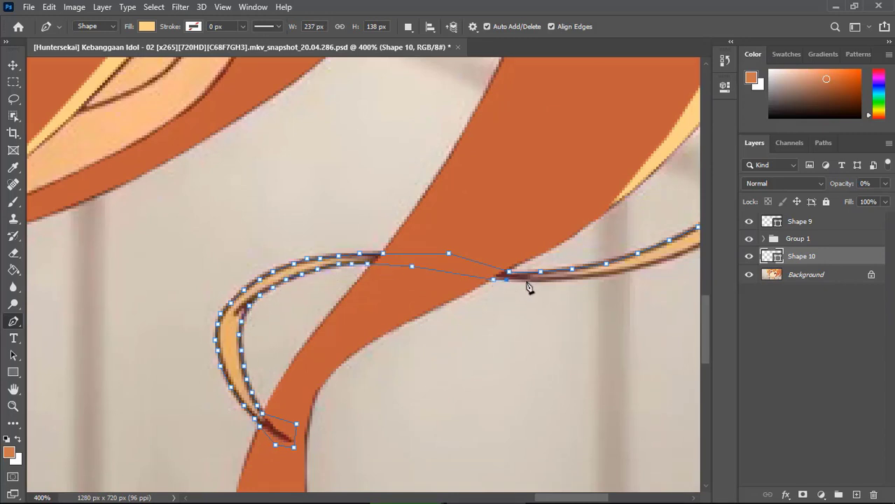
scroll(668, 266, right, 3)
scroll(536, 229, right, 1)
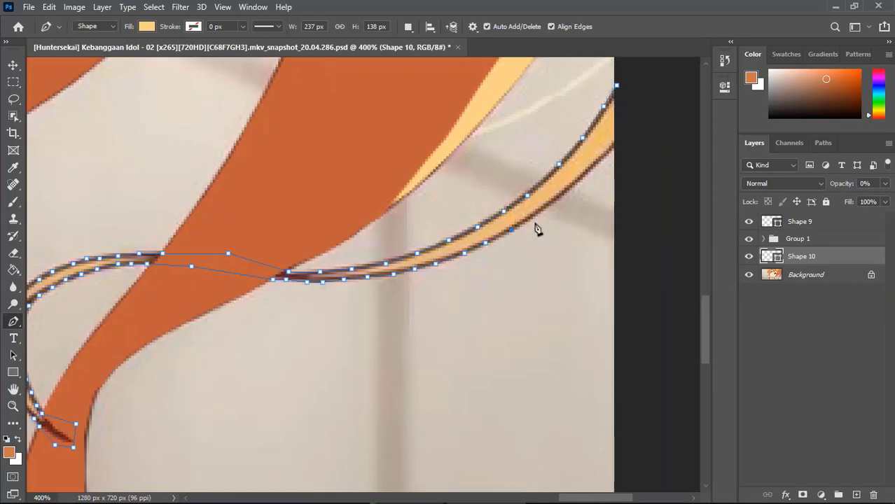
key(0)
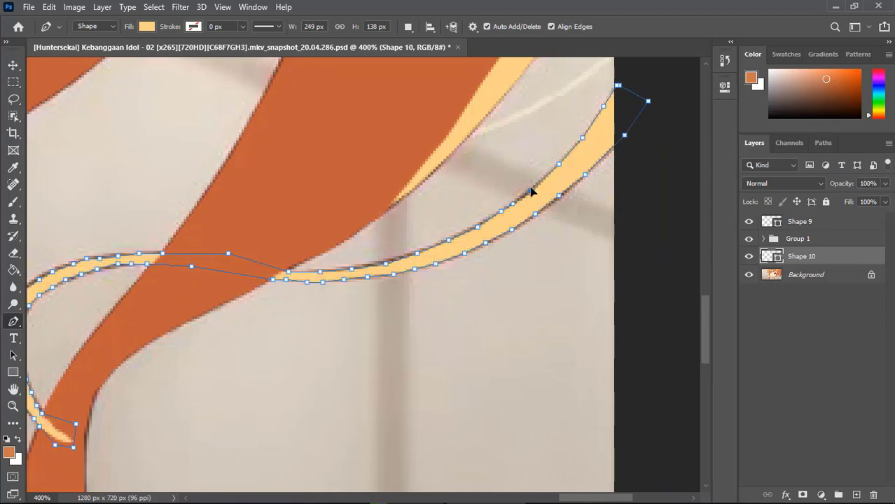
mouse_move(799, 221)
mouse_down()
mouse_move(798, 239)
mouse_move(773, 221)
mouse_move(798, 392)
mouse_up()
key(ctrl+0)
click(797, 231)
Step: Move Shape 10 into Group 1 and outline Shape 11 over the right hair section
click(763, 220)
click(805, 238)
click(146, 26)
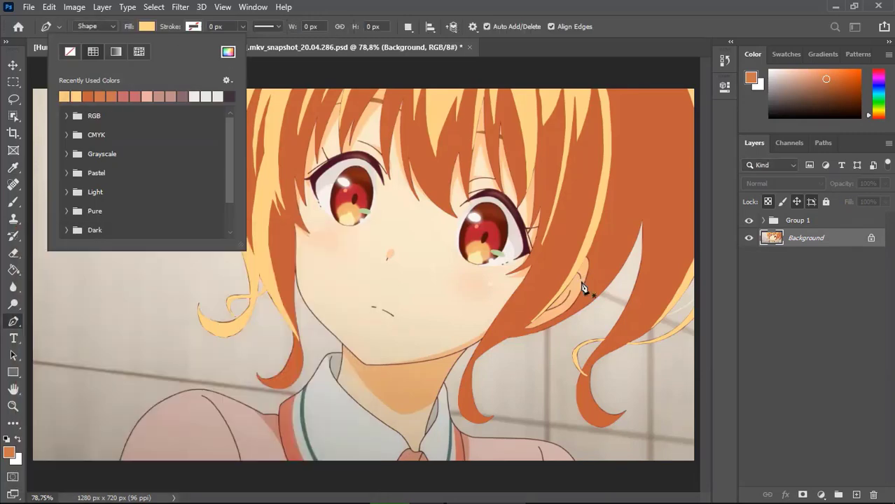
click(583, 287)
click(565, 326)
click(532, 322)
click(513, 314)
scroll(518, 294, up, 2)
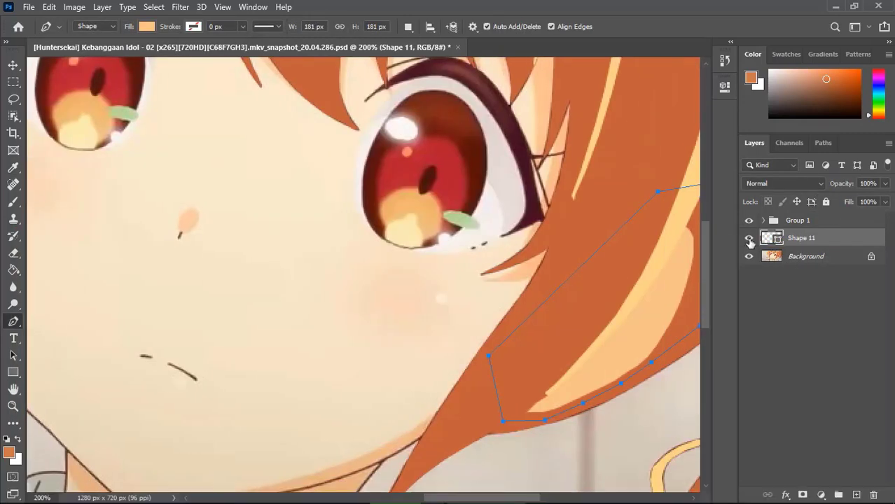
Step: Toggle Shape 11, Shape 8 and Background visibility to compare against the reference hair
click(749, 241)
key(v)
click(640, 290)
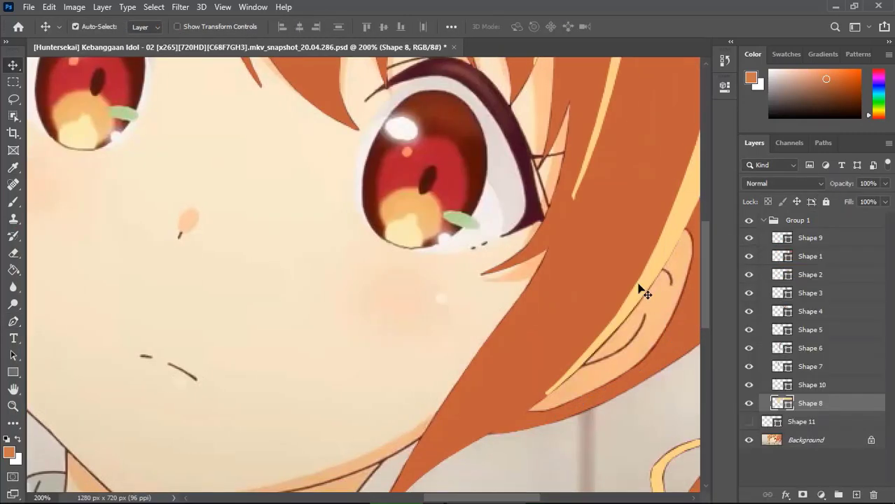
click(749, 403)
click(810, 274)
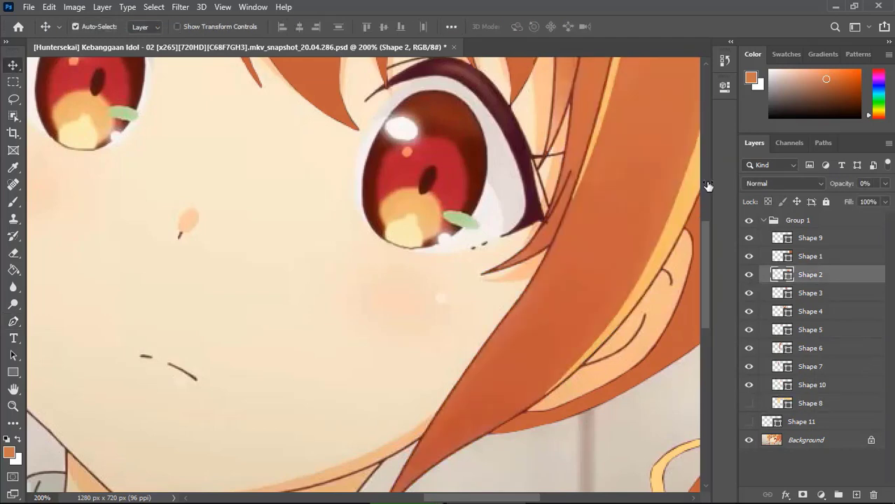
key(p)
click(749, 421)
click(802, 421)
click(763, 220)
click(749, 256)
key(ctrl+0)
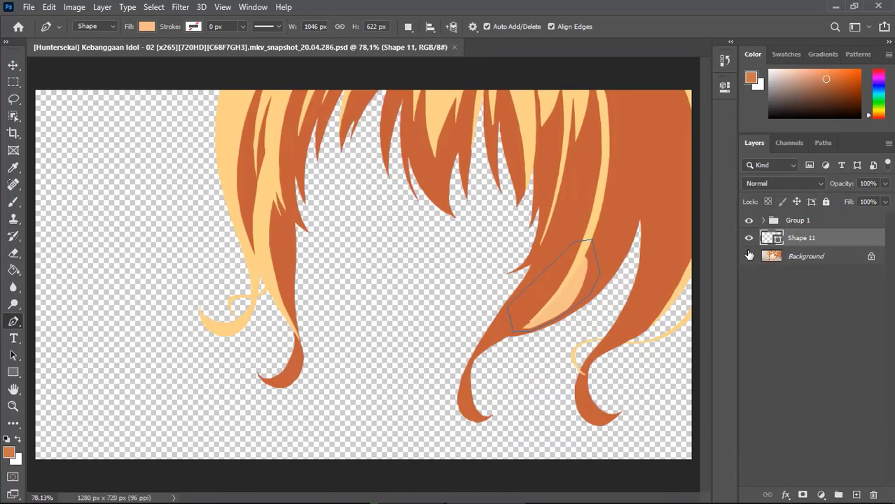
click(749, 256)
Step: Set Shape 11's fill to a darker orange in the Color Picker
click(146, 26)
click(228, 54)
click(546, 175)
click(319, 260)
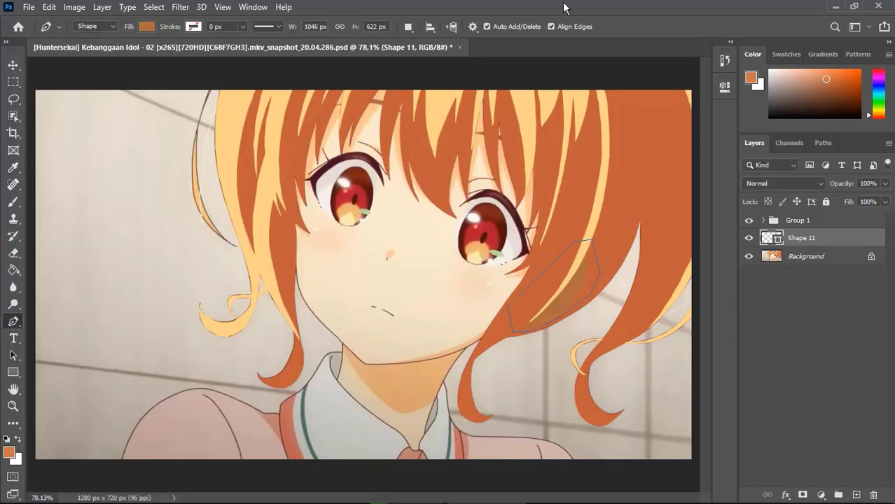
Step: Draw curved strand shapes, Shapes 12 and 13, across the fringe
key(ctrl+plus)
key(ctrl+plus)
key(ctrl+plus)
drag(242, 191, 266, 190)
drag(392, 173, 435, 182)
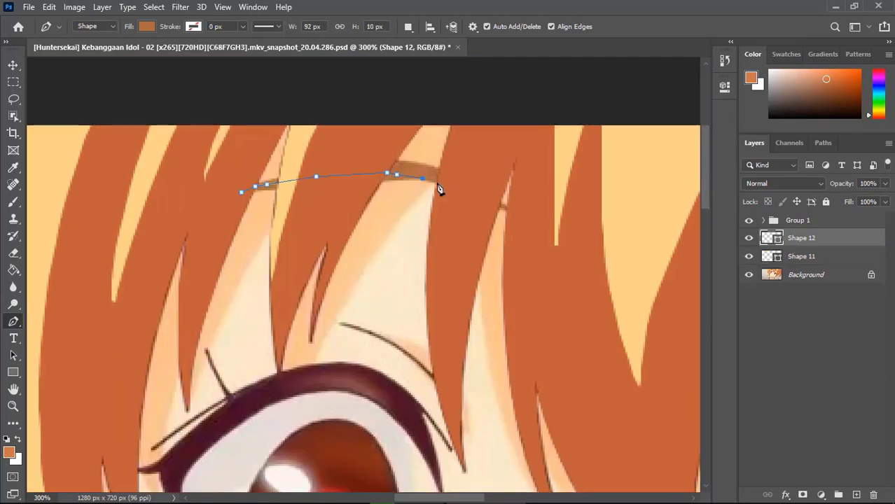
drag(504, 206, 512, 212)
click(428, 163)
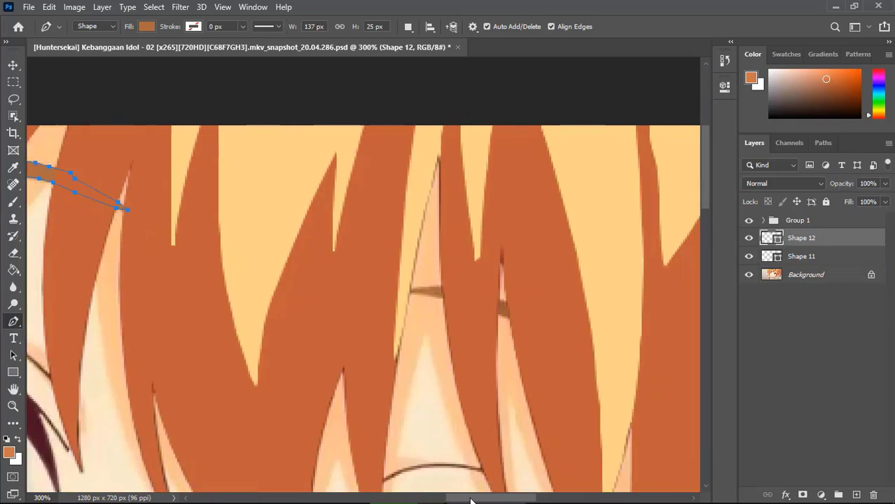
scroll(350, 280, right, 5)
drag(503, 319, 522, 324)
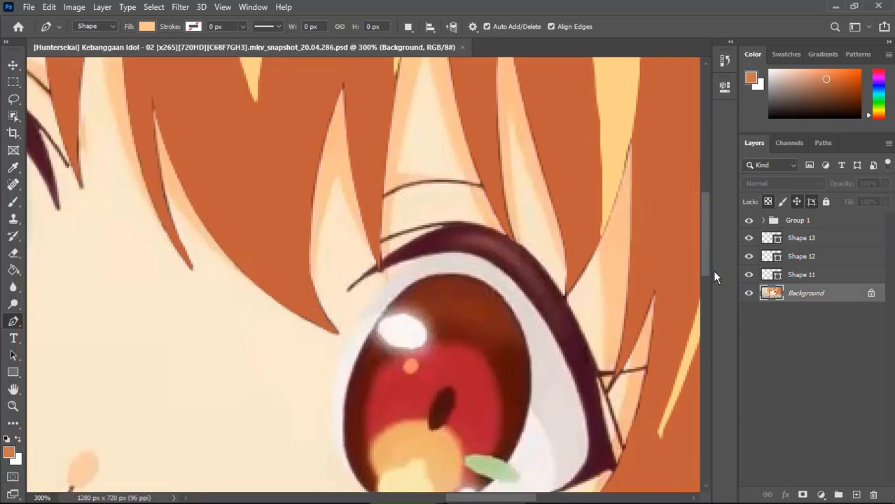
scroll(364, 280, down, 5)
drag(600, 326, 592, 330)
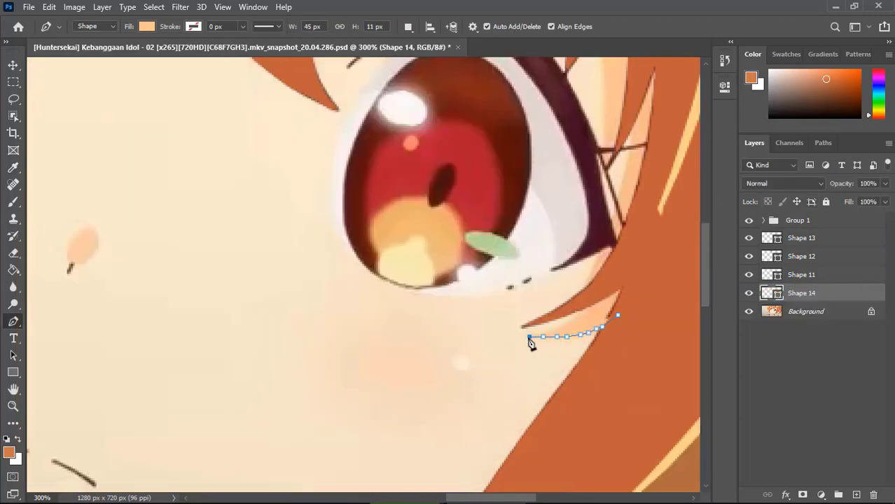
Step: Trace the skin outline up beside the right eye and left along the fringe edge
click(606, 250)
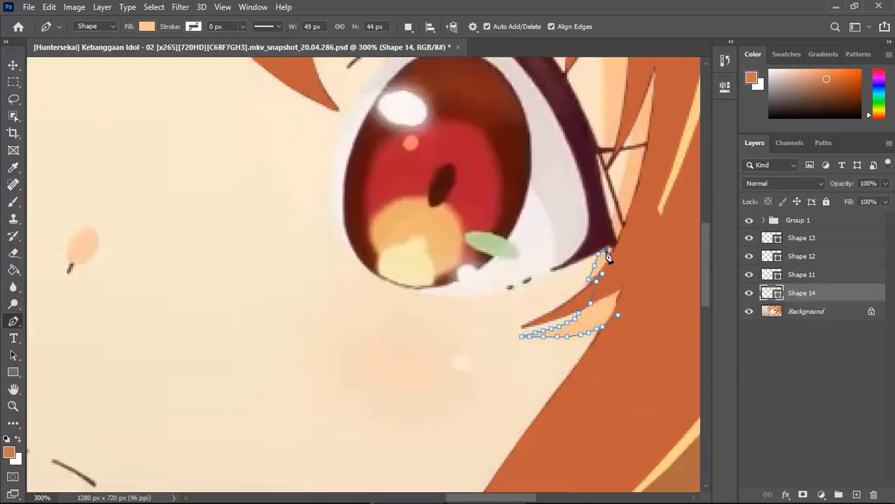
click(623, 172)
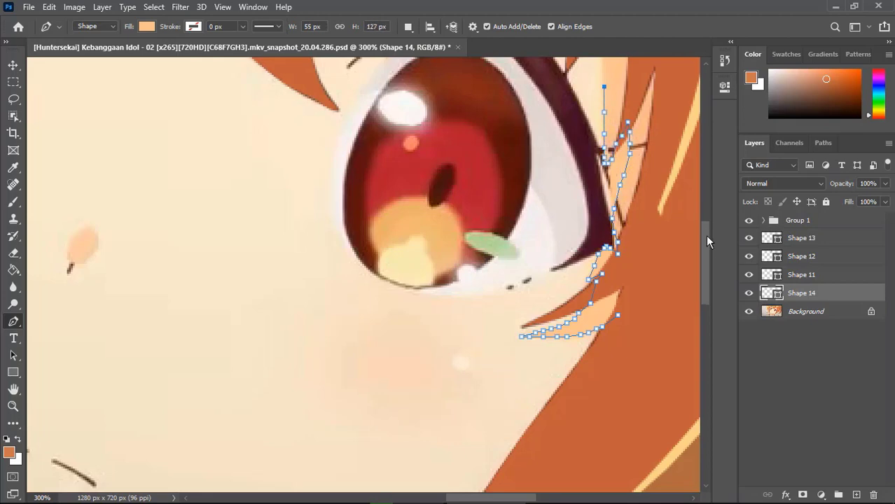
scroll(605, 105, up, 4)
click(603, 238)
click(592, 153)
click(581, 194)
click(562, 191)
click(547, 149)
click(527, 92)
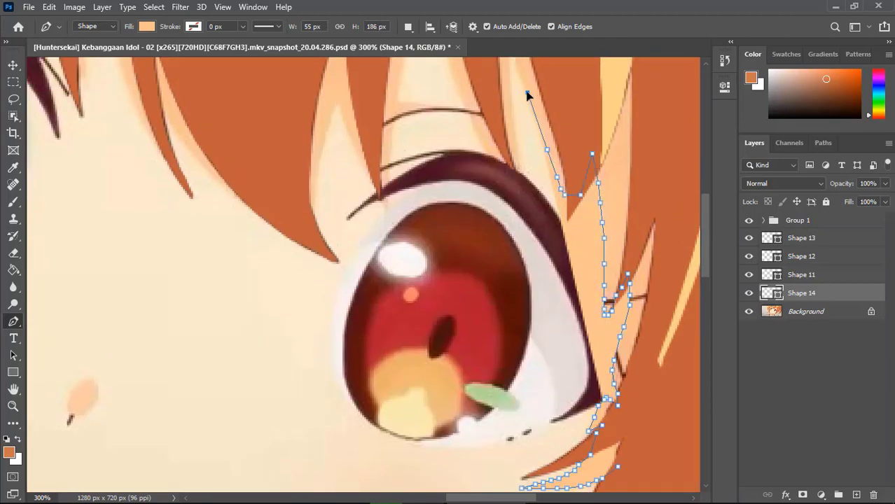
scroll(527, 91, up, 2)
Step: Outline the narrow skin gaps between fringe strands down to the eyelid crease at 0% opacity
click(517, 156)
click(508, 131)
click(507, 144)
click(509, 172)
click(508, 188)
key(0)
key(0)
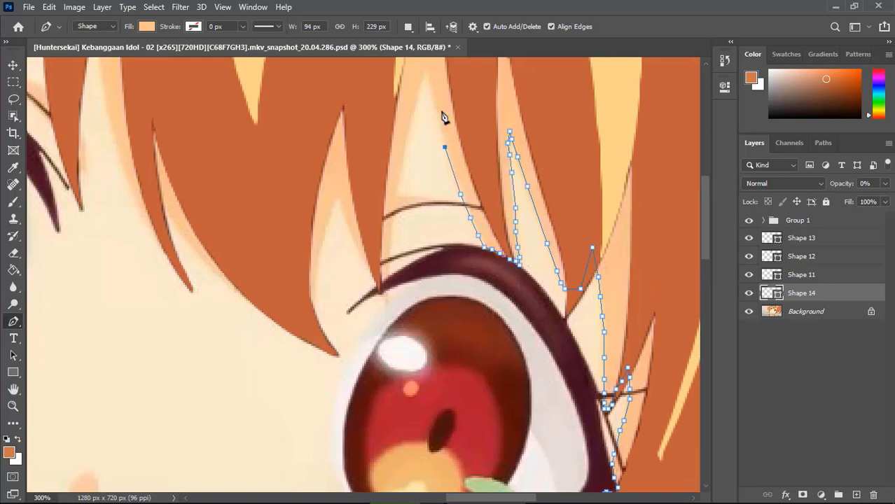
click(416, 110)
click(399, 176)
click(396, 194)
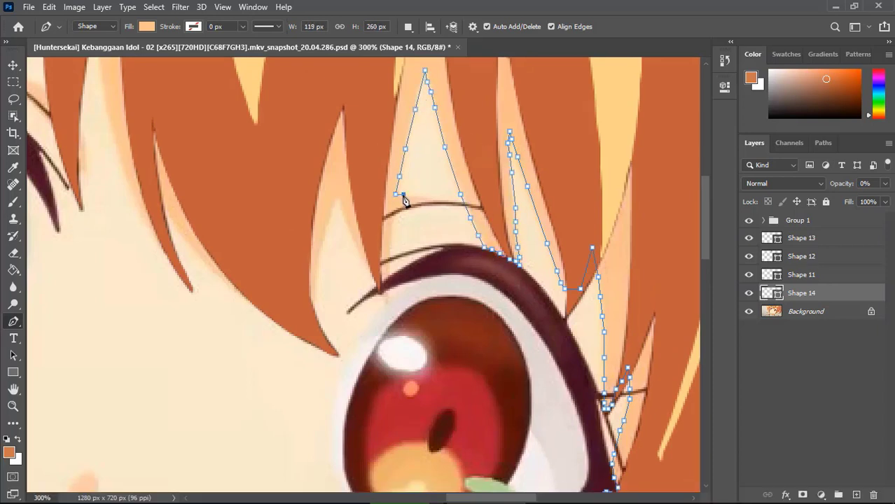
click(403, 194)
click(412, 195)
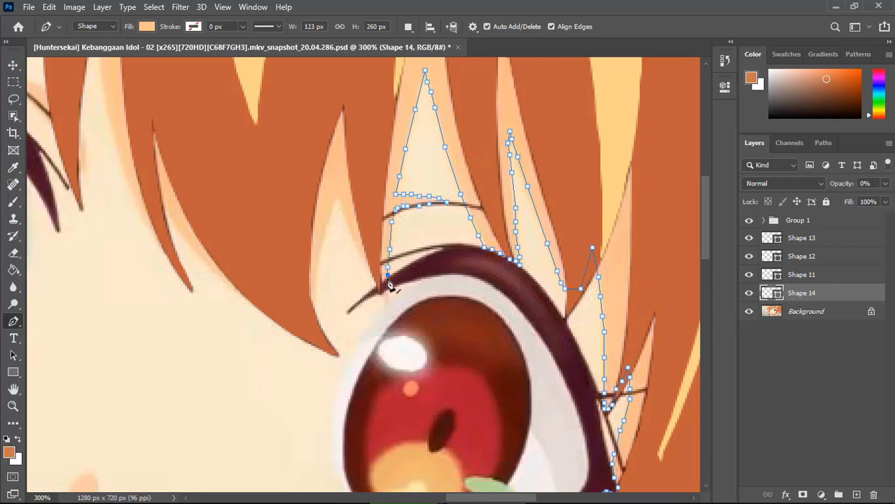
click(341, 203)
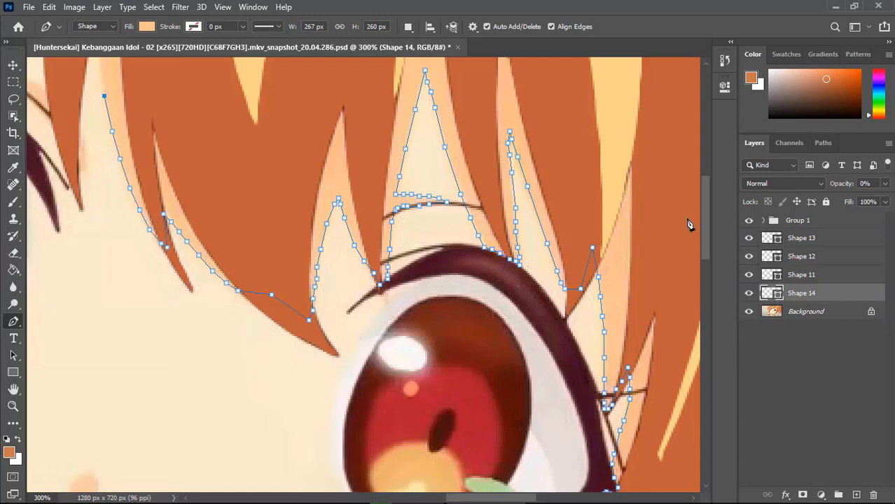
Step: Extend the skin outline around the left eye's fringe and close it above the image top
scroll(690, 223, up, 3)
click(100, 163)
scroll(95, 120, down, 3)
scroll(392, 168, up, 2)
click(394, 156)
click(381, 199)
click(379, 91)
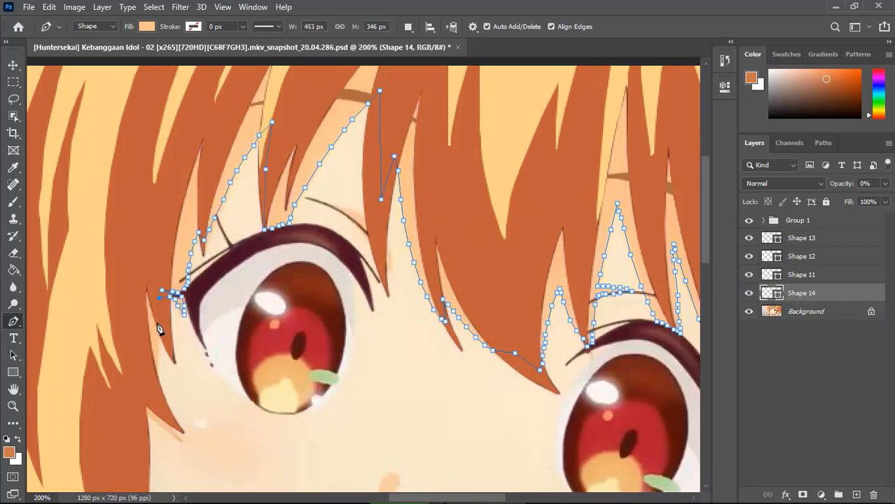
scroll(349, 280, down, 2)
click(419, 96)
click(599, 124)
click(609, 190)
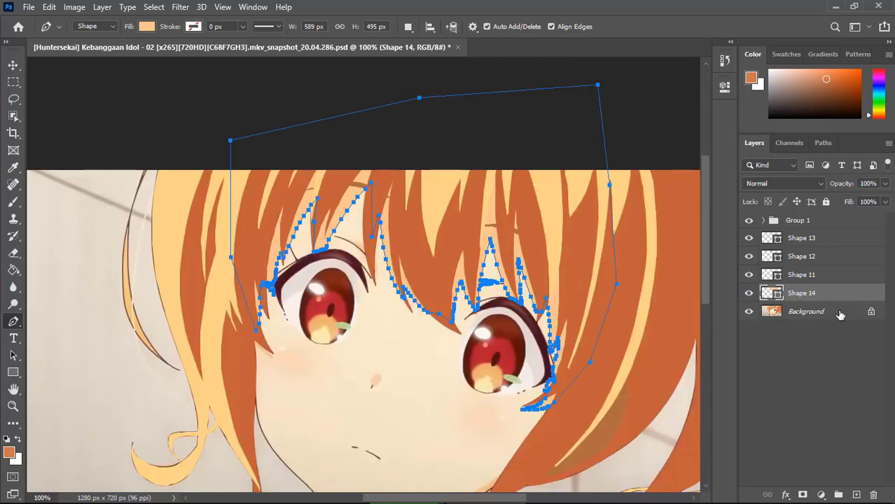
Step: Toggle Background and Shape 11 visibility to check the skin shape
click(805, 311)
click(748, 311)
click(749, 311)
click(801, 274)
click(749, 275)
click(749, 311)
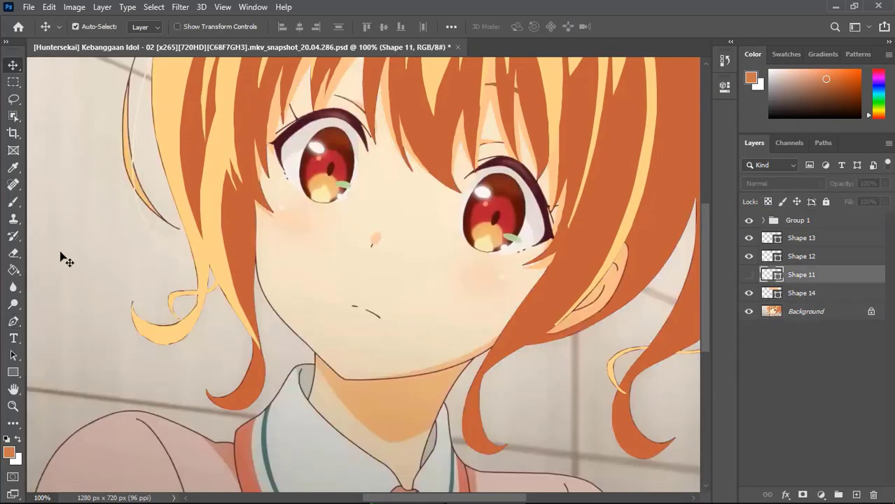
Step: Set the skin shape's fill by sampling the peach skin colour from the image
click(146, 26)
click(228, 51)
click(608, 280)
Step: Confirm the sampled peach fill and restore the Background reference visibility
key(Return)
click(804, 311)
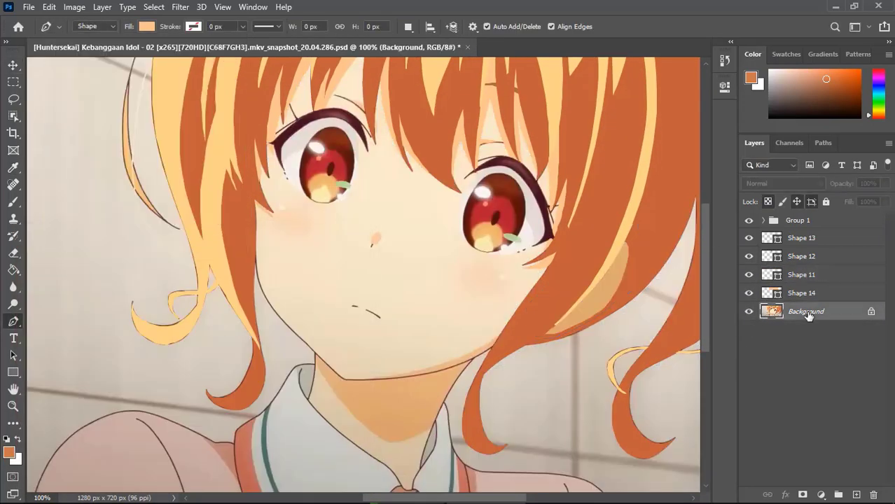
click(749, 311)
click(748, 311)
scroll(709, 283, up, 2)
scroll(497, 310, up, 1)
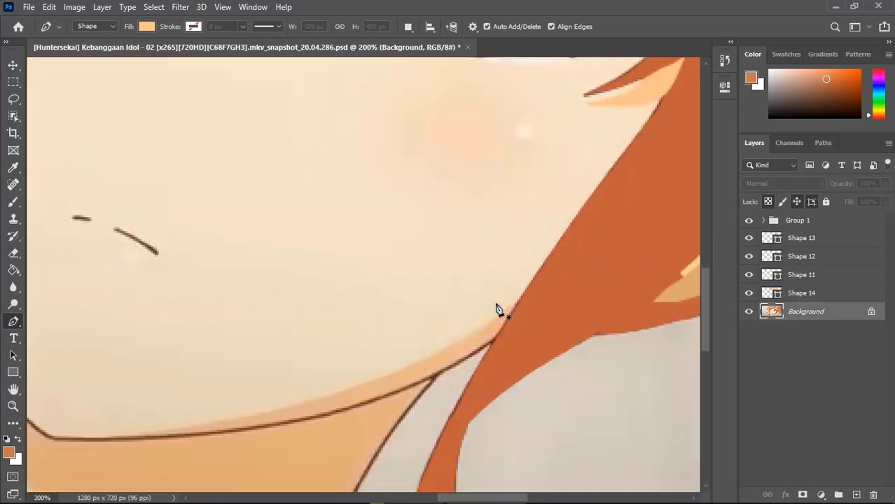
click(146, 26)
click(228, 51)
key(Return)
Step: Start the neck shape at the jaw edge, tracing to the left end of the neck shadow at 0% opacity
click(487, 346)
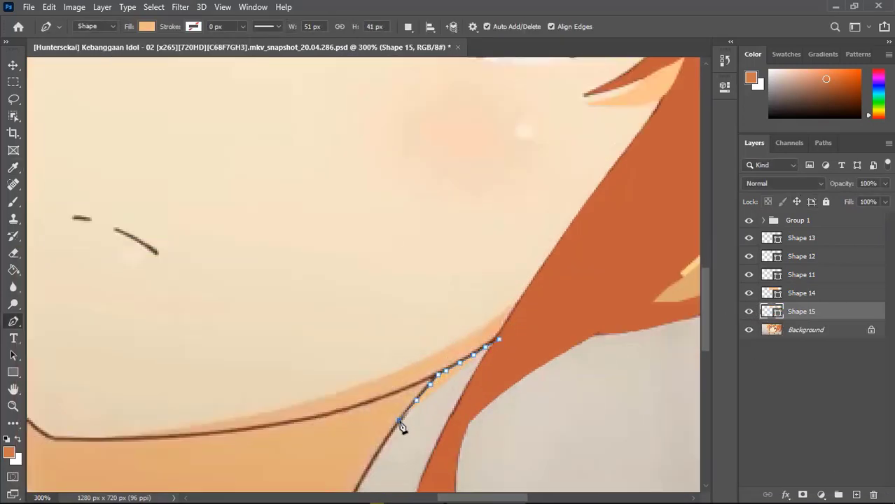
drag(440, 380, 362, 481)
scroll(361, 481, down, 3)
mouse_move(361, 316)
mouse_down()
mouse_move(316, 418)
mouse_move(220, 464)
mouse_move(168, 457)
mouse_move(81, 390)
mouse_up()
click(45, 342)
key(0)
key(0)
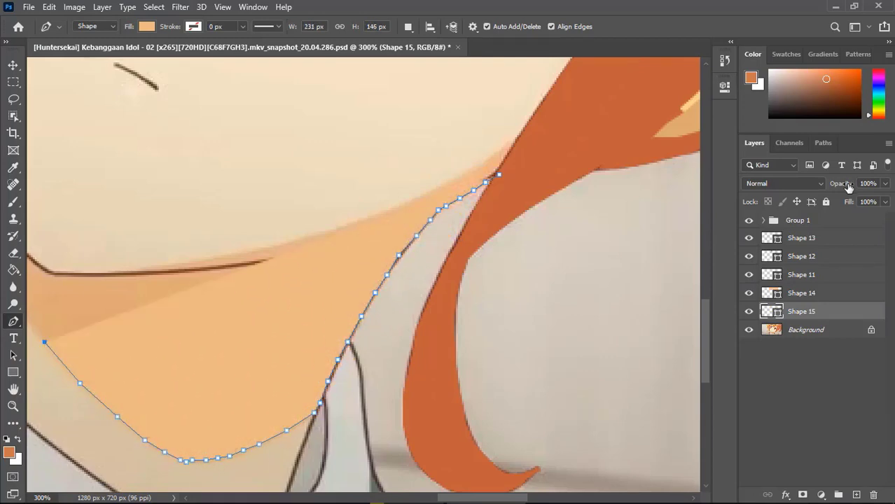
drag(499, 498, 451, 498)
click(407, 343)
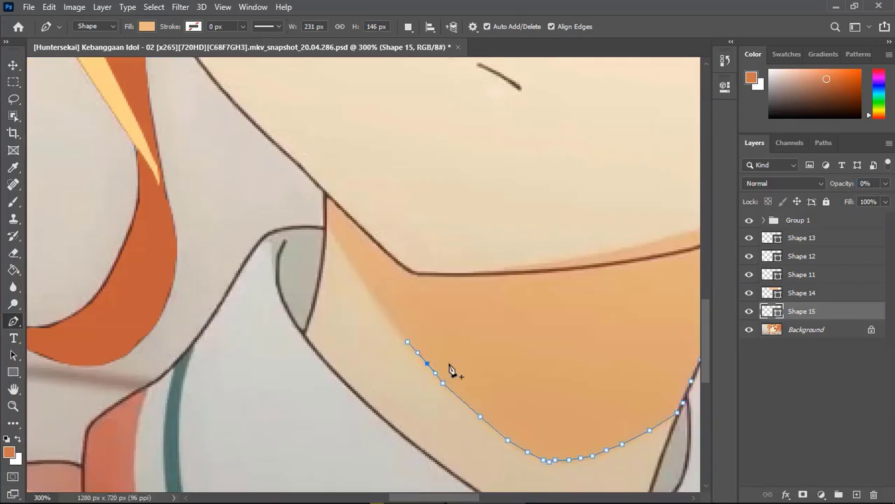
Step: Trace the neck shadow edge up toward the chin and curve it along the jaw
key(ctrl+plus)
click(382, 311)
click(346, 260)
click(321, 223)
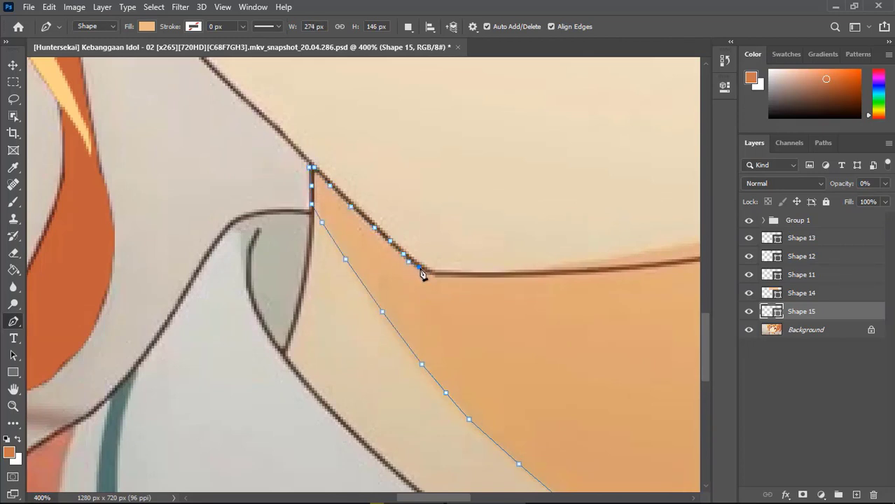
click(433, 378)
drag(460, 498, 481, 499)
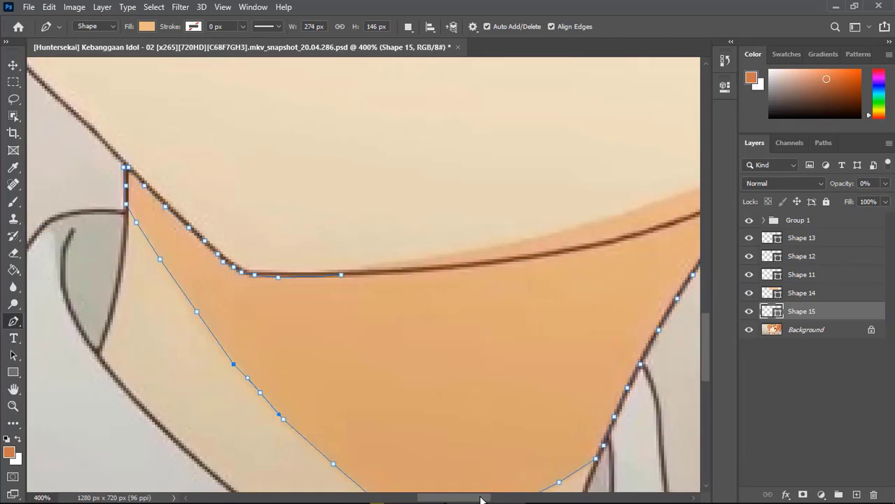
drag(341, 275, 325, 274)
click(501, 245)
click(524, 241)
click(558, 230)
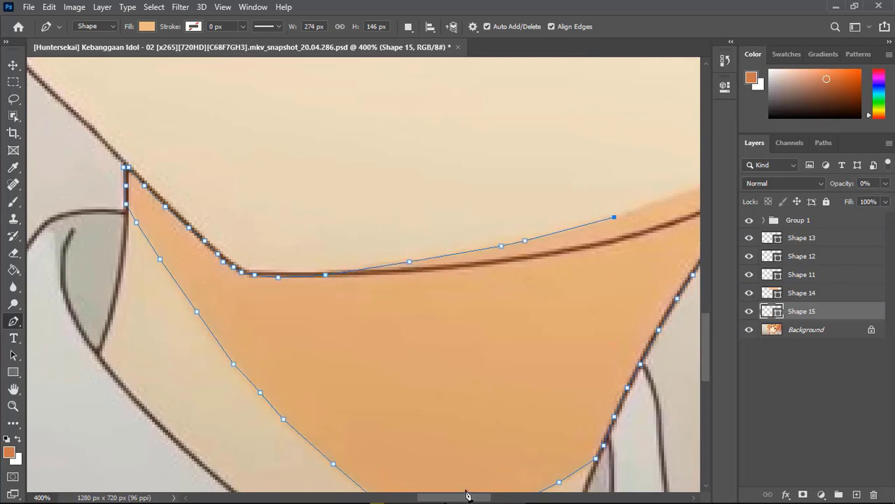
drag(467, 496, 487, 496)
Step: Finish the neck outline up the right side and restore it to 100% opacity
click(511, 184)
click(606, 136)
click(644, 109)
scroll(682, 77, right, 1)
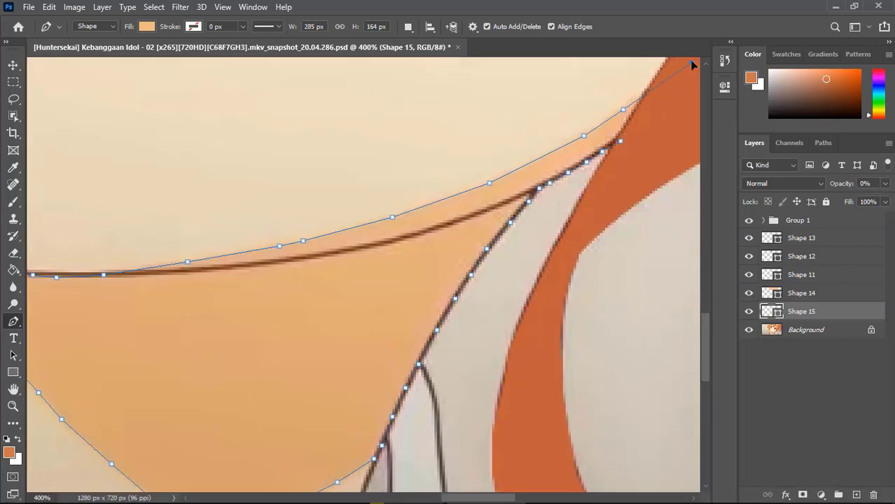
click(691, 64)
key(0)
click(805, 329)
key(ctrl+0)
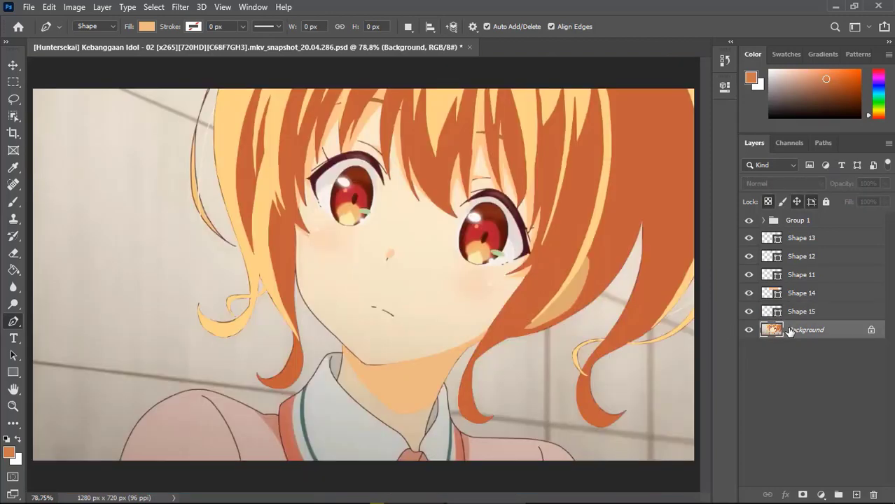
Step: Zoom near the chin and start the neck-shadow shape along the grey collar edge
key(ctrl+plus)
key(ctrl+plus)
key(ctrl+plus)
click(641, 339)
drag(643, 357, 462, 343)
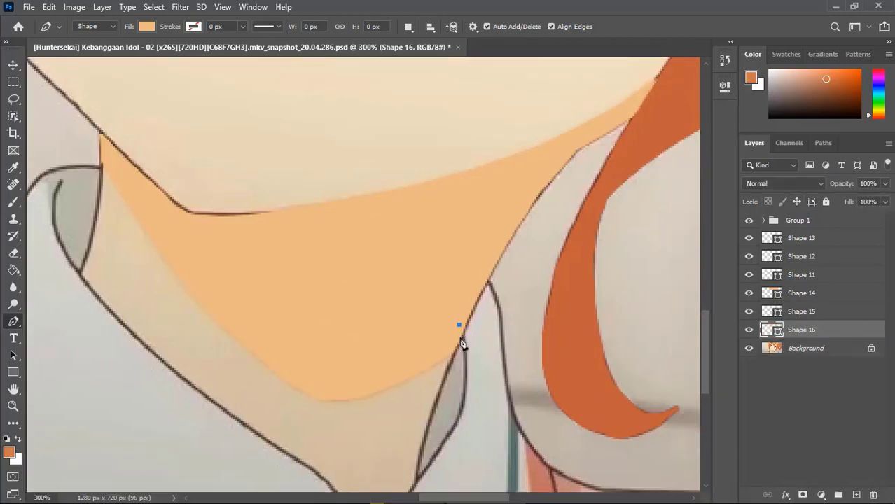
click(428, 420)
click(418, 469)
scroll(413, 483, down, 3)
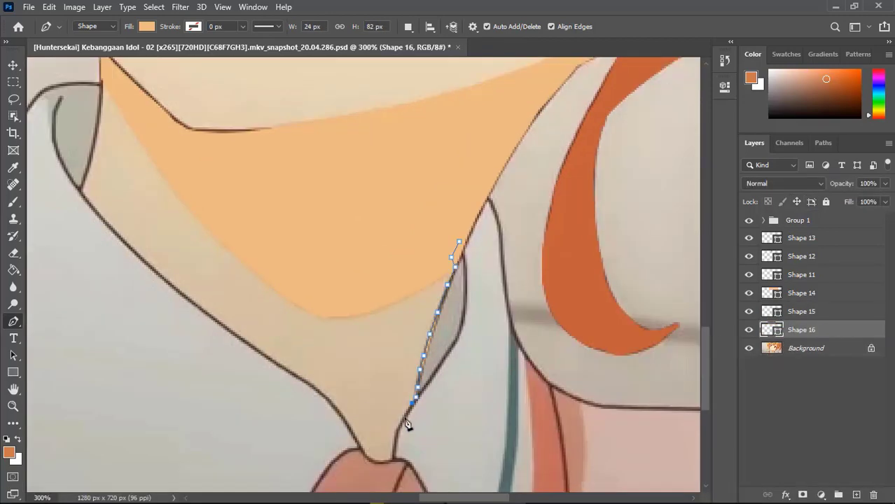
click(398, 424)
click(394, 447)
click(372, 461)
click(357, 443)
click(346, 425)
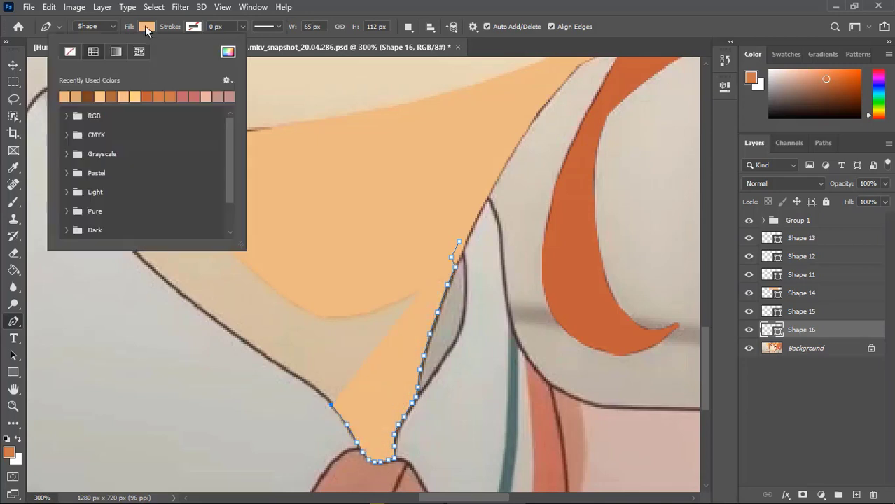
Step: Give the shadow a darker tan fill and trace the neck up under the chin, closing Shape 16
click(331, 405)
click(317, 390)
click(278, 363)
click(254, 347)
click(238, 337)
click(175, 290)
click(113, 230)
click(80, 188)
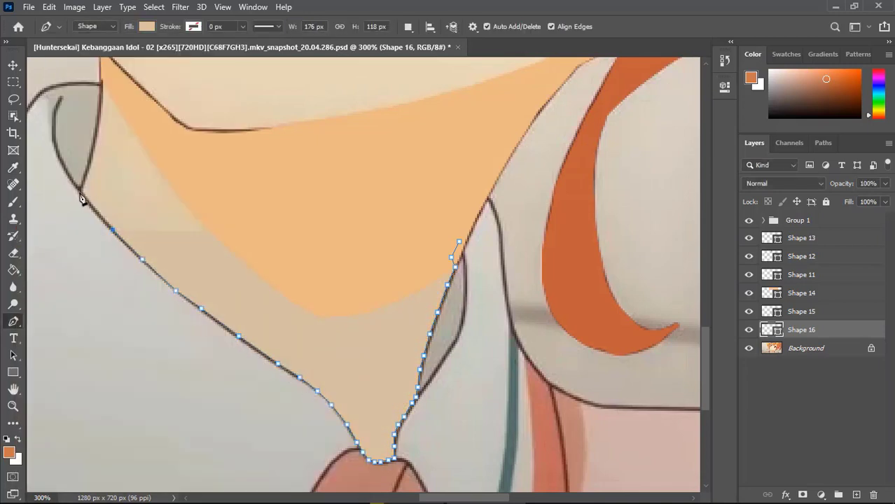
click(91, 161)
click(96, 140)
click(100, 64)
click(239, 194)
Step: Hide the photo layer and view the whole picture to check the shapes
click(514, 136)
click(459, 242)
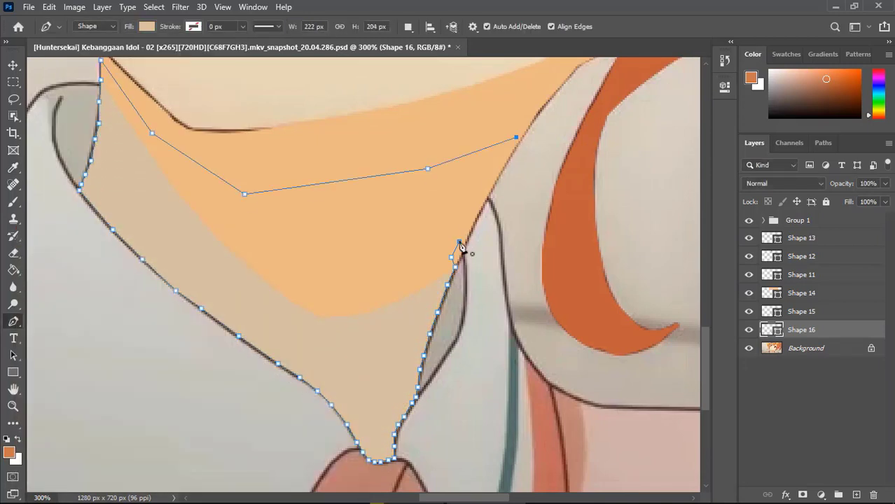
click(747, 350)
key(ctrl+0)
Step: Show the photo again and trace the lower edge of the grey-green collar shadow
click(747, 348)
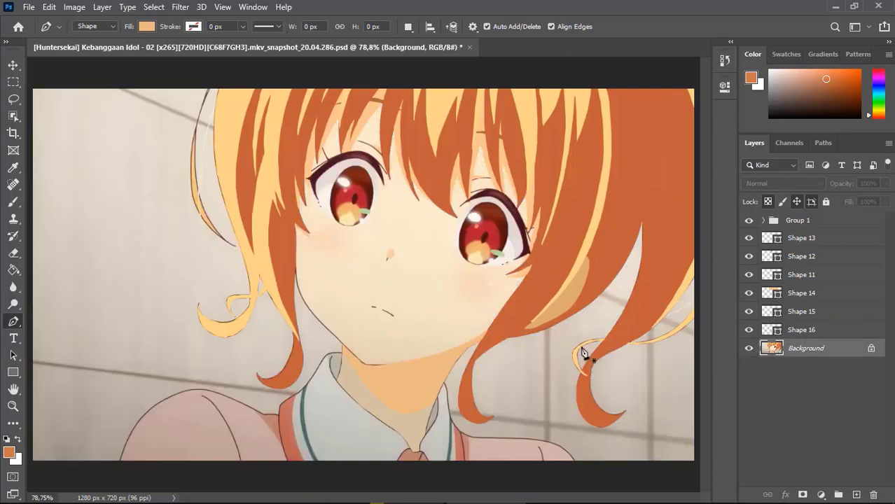
scroll(579, 353, up, 2)
scroll(637, 256, up, 3)
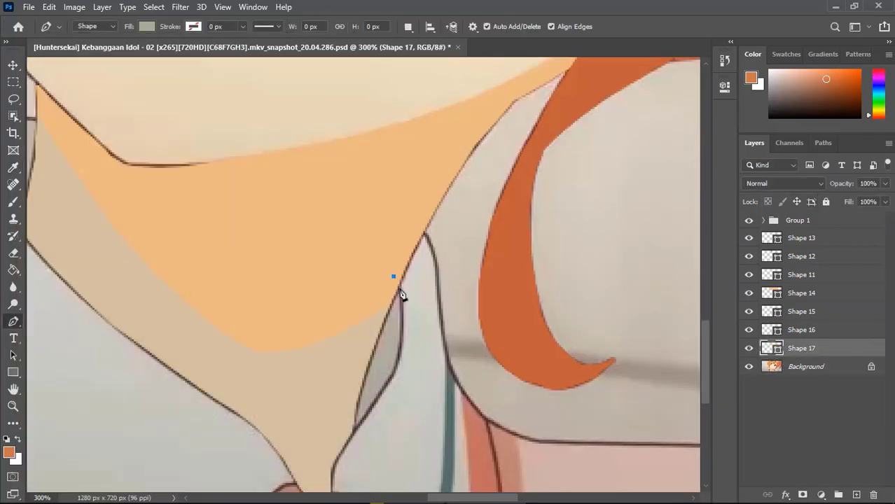
click(354, 423)
click(303, 407)
click(214, 379)
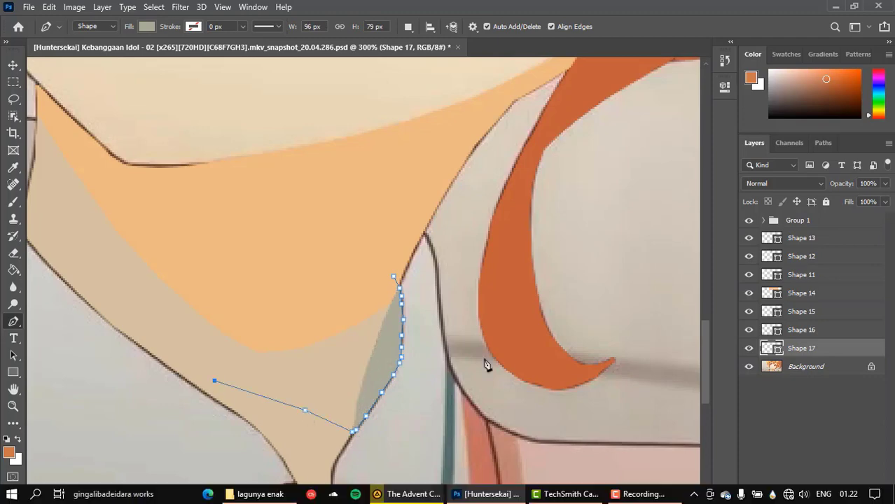
scroll(485, 361, left, 5)
click(373, 226)
click(346, 183)
Step: Close the collar shadow as Shape 17, then close the first teal stripe as Shape 18
click(342, 154)
click(334, 131)
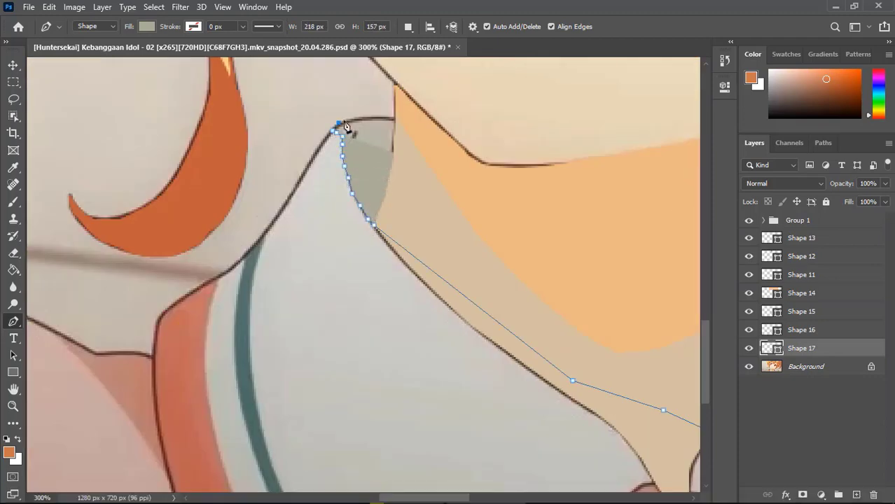
click(371, 116)
click(437, 152)
click(568, 209)
click(674, 207)
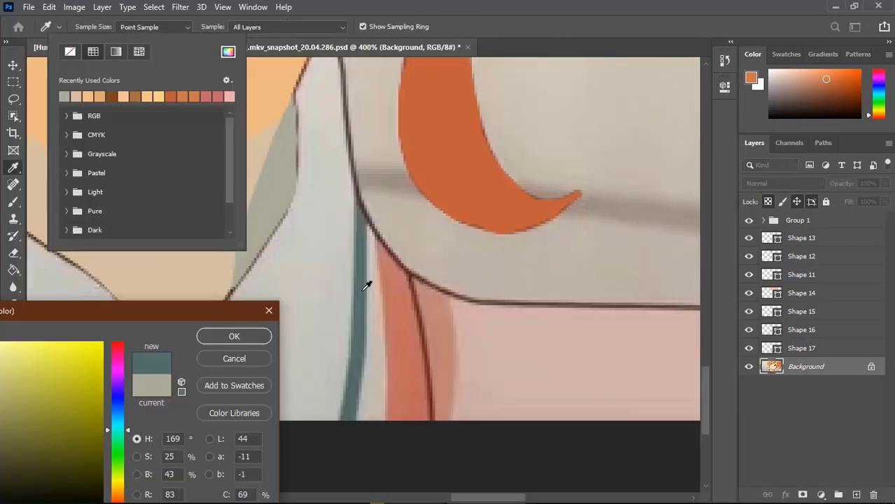
click(351, 461)
click(338, 420)
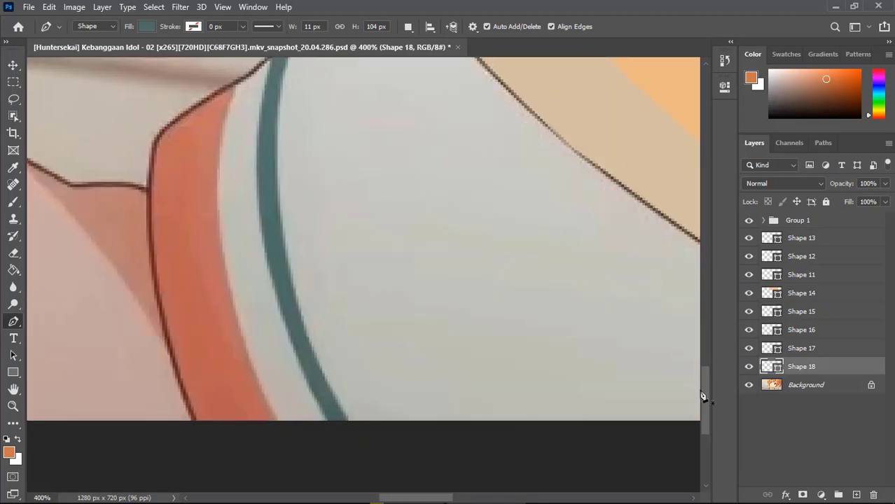
Step: Start the second teal stripe at the collar bottom and trace up its edge
click(364, 438)
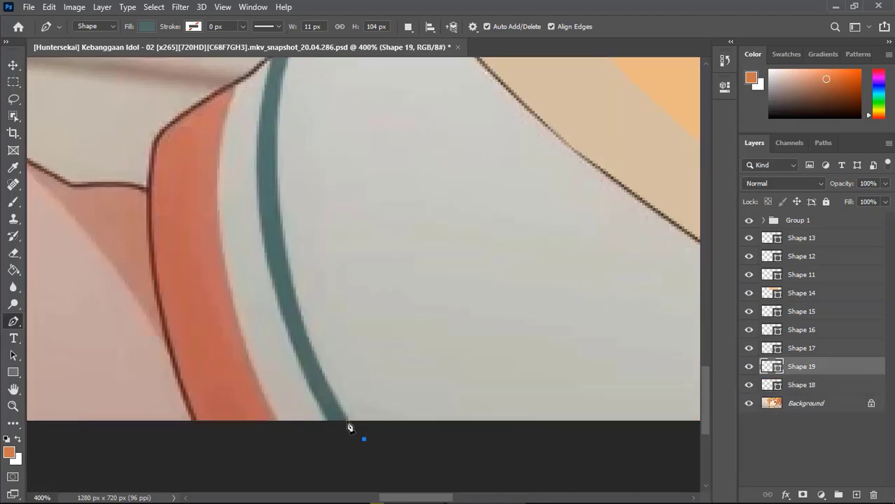
click(311, 345)
click(296, 280)
click(279, 220)
click(276, 120)
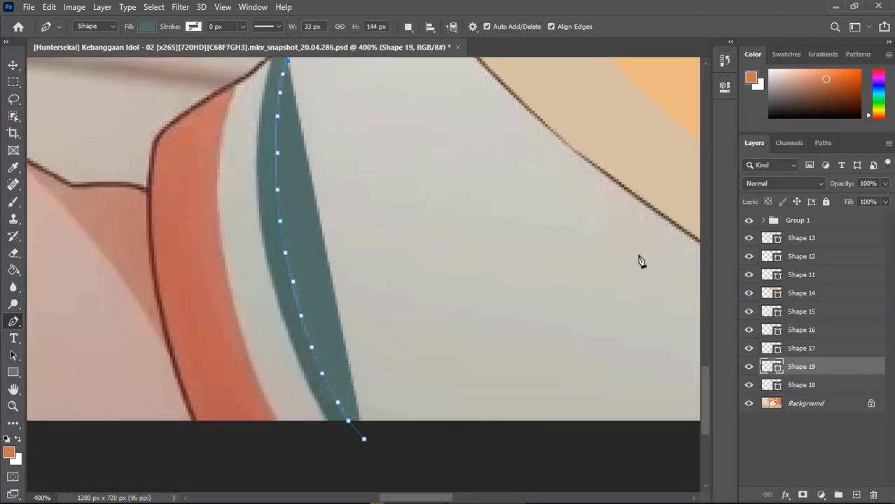
scroll(641, 260, up, 5)
click(298, 319)
Step: Trace down the second stripe's other edge and close it as Shape 19
click(272, 350)
click(268, 364)
click(263, 388)
click(259, 413)
click(259, 429)
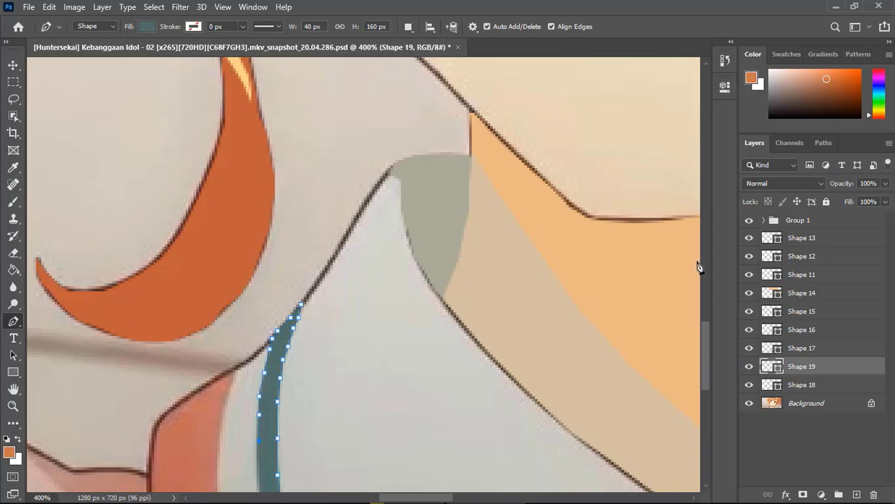
scroll(259, 327, down, 3)
scroll(296, 473, down, 2)
click(361, 463)
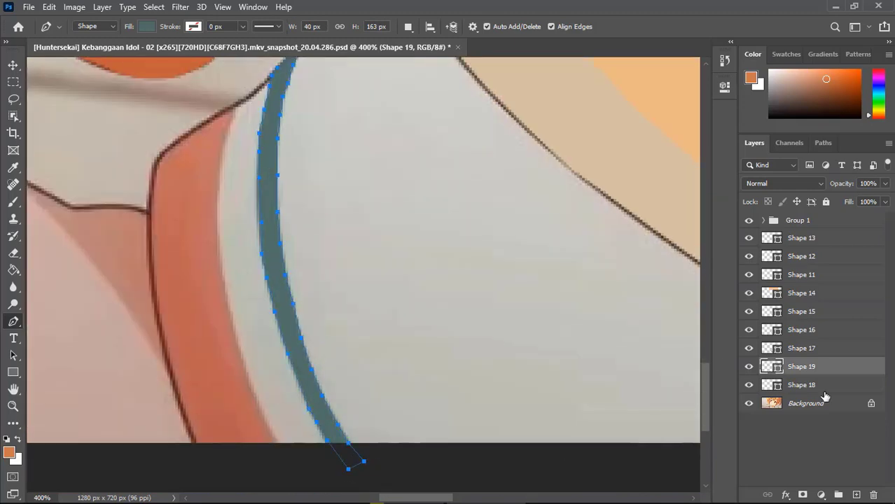
click(822, 387)
Step: With a light grey fill, trace the shirt down the orange band past the picture edge
click(235, 107)
click(227, 133)
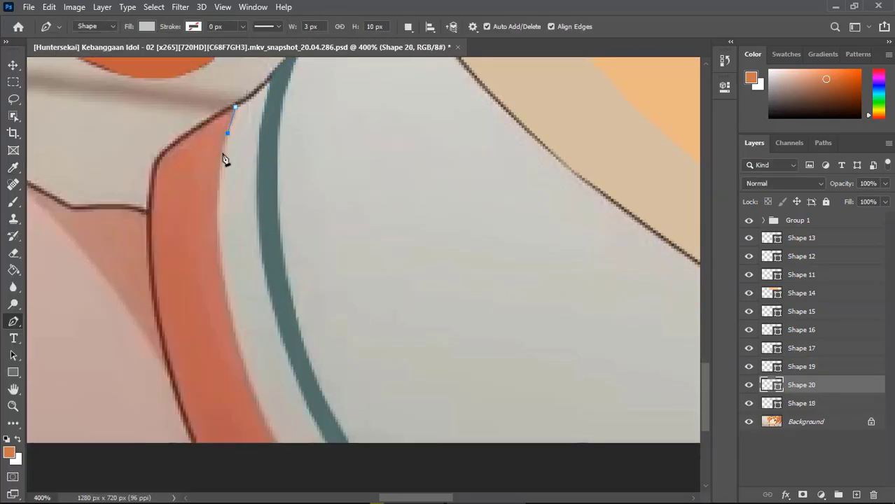
click(219, 243)
click(225, 288)
click(232, 322)
click(248, 383)
click(270, 430)
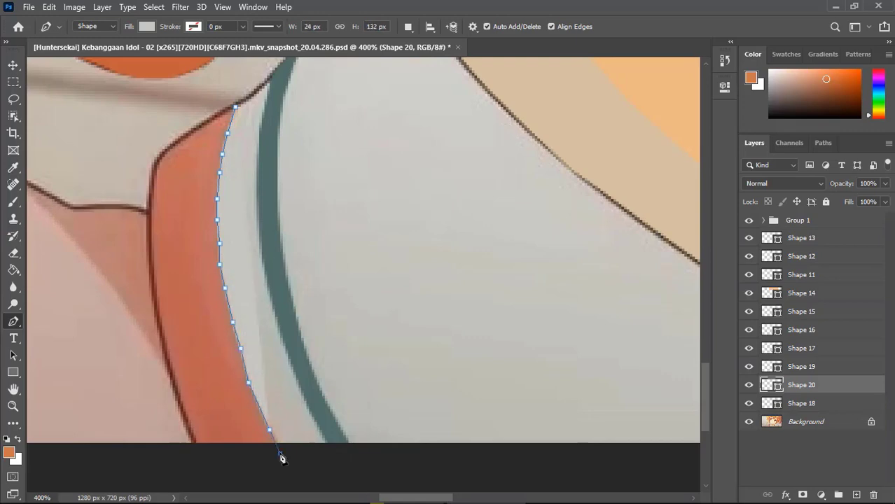
click(285, 472)
scroll(397, 479, right, 3)
click(538, 476)
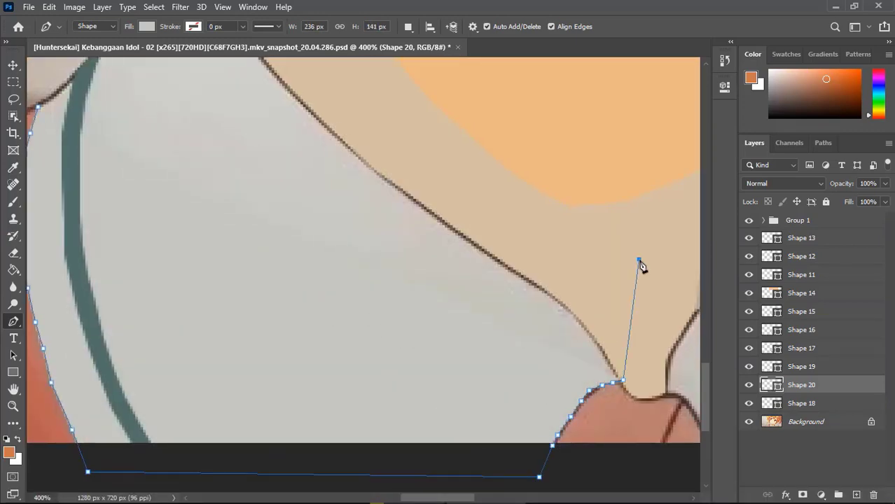
Step: Trace the shirt edge back up toward the collar and close Shape 20
click(639, 260)
scroll(639, 259, up, 3)
click(557, 319)
click(403, 256)
click(235, 81)
click(192, 83)
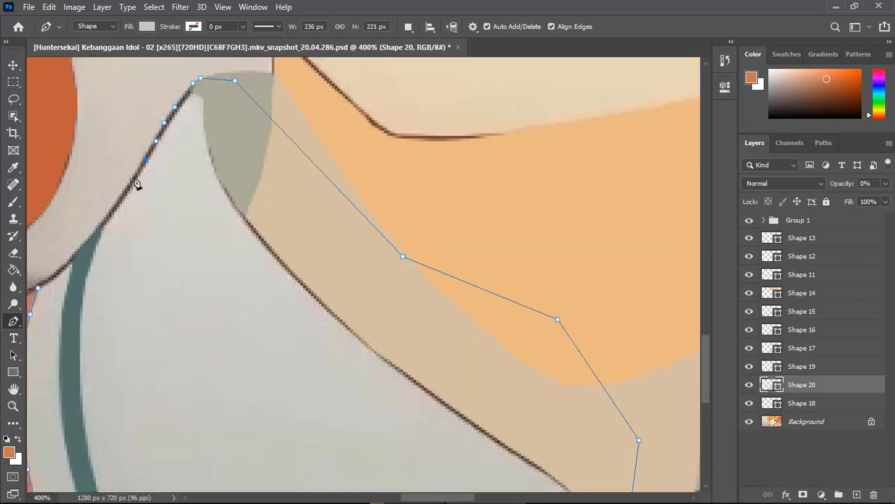
Step: Move the shirt layer beneath the first teal stripe, checking it with the photo hidden
click(805, 421)
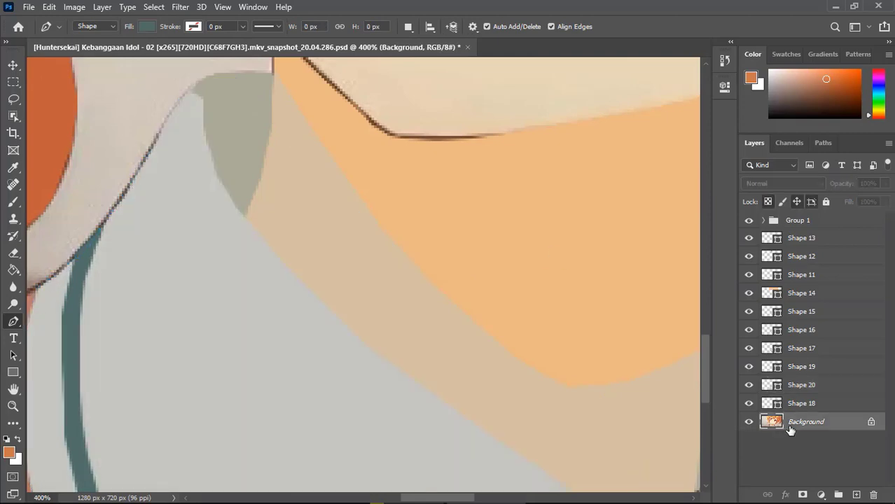
click(748, 421)
scroll(508, 480, left, 5)
drag(801, 384, 784, 413)
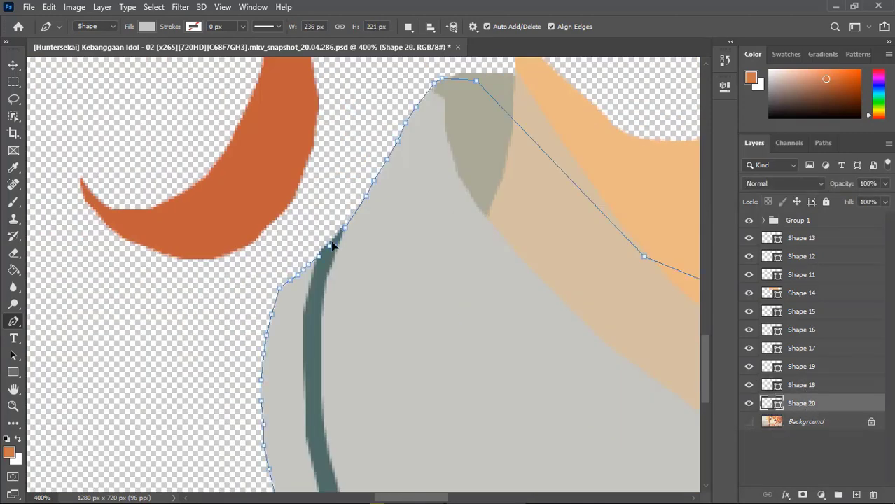
click(805, 421)
click(748, 422)
Step: Begin a light grey collar-edge shape, then discard that false start and hide the first teal stripe
drag(305, 228, 315, 245)
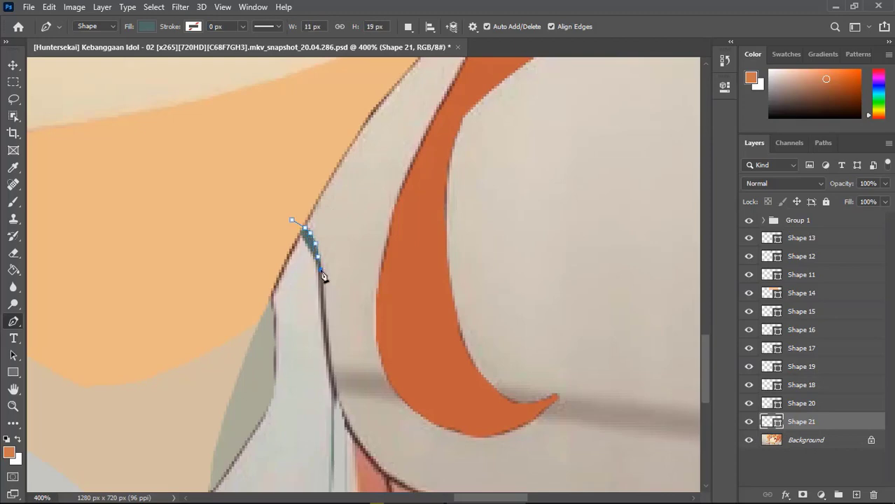
click(147, 26)
click(224, 80)
click(841, 183)
scroll(350, 280, right, 3)
click(183, 278)
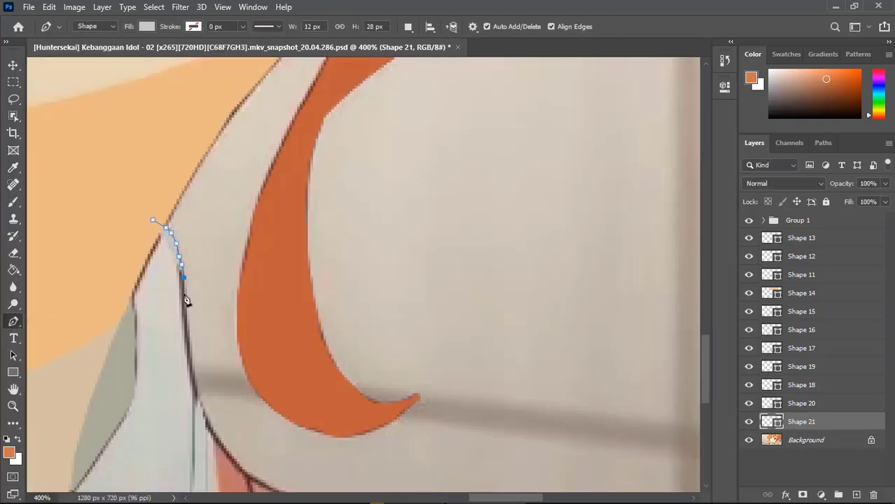
key(ctrl+z)
key(ctrl+z)
key(ctrl+z)
key(alt+bracketright)
key(alt+bracketright)
key(ctrl+comma)
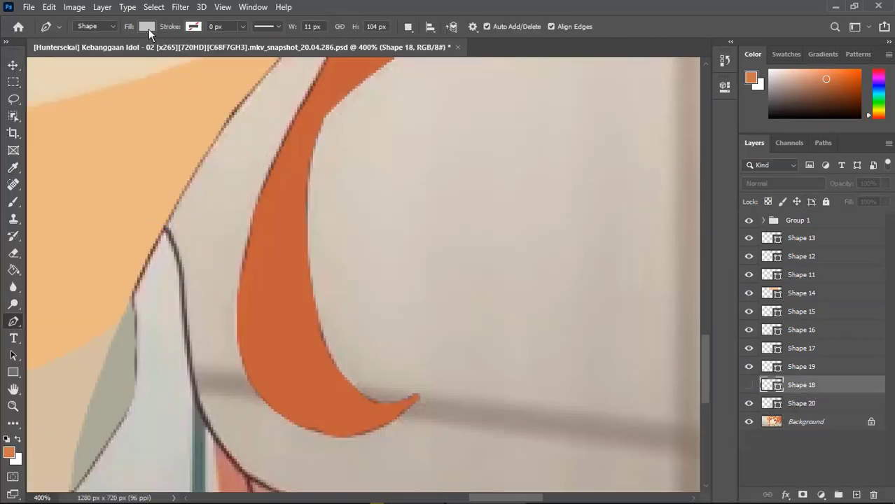
Step: Trace the thin light grey strip along the inner collar edge as Shape 21
click(147, 27)
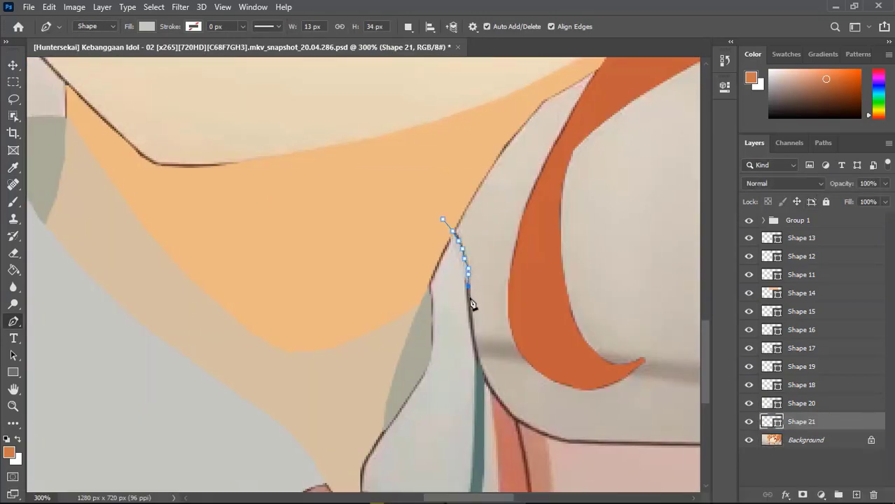
scroll(496, 424, down, 3)
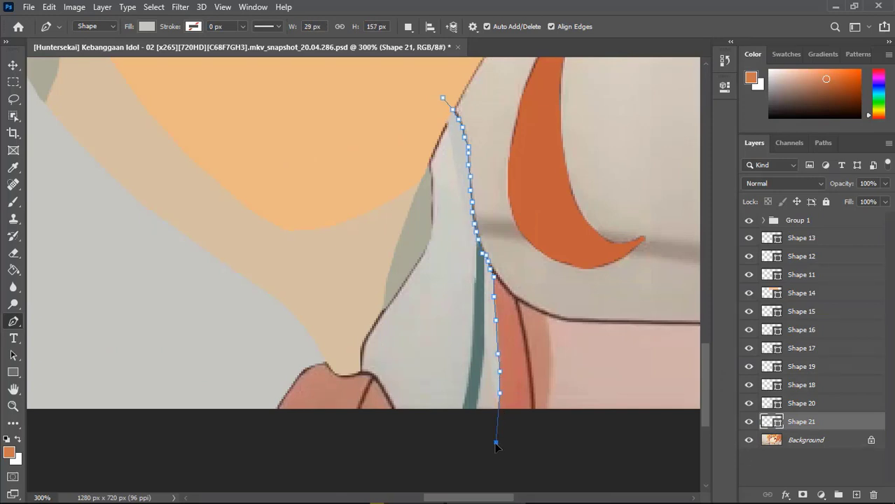
click(426, 445)
click(391, 407)
click(367, 374)
click(343, 366)
click(321, 134)
click(442, 98)
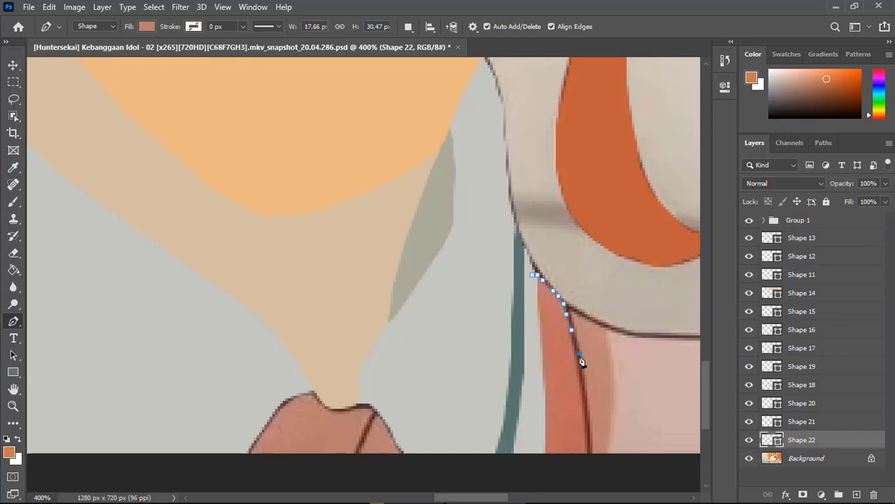
Step: Close the ribbon shape around its bottom and left side, hiding the photo to check it
click(581, 379)
click(586, 403)
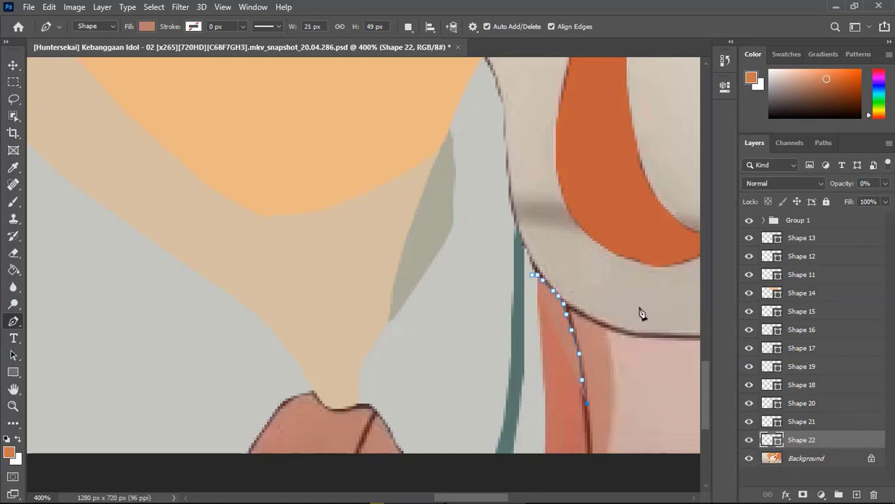
click(589, 447)
click(590, 479)
click(229, 476)
click(136, 450)
click(217, 270)
click(332, 130)
click(537, 271)
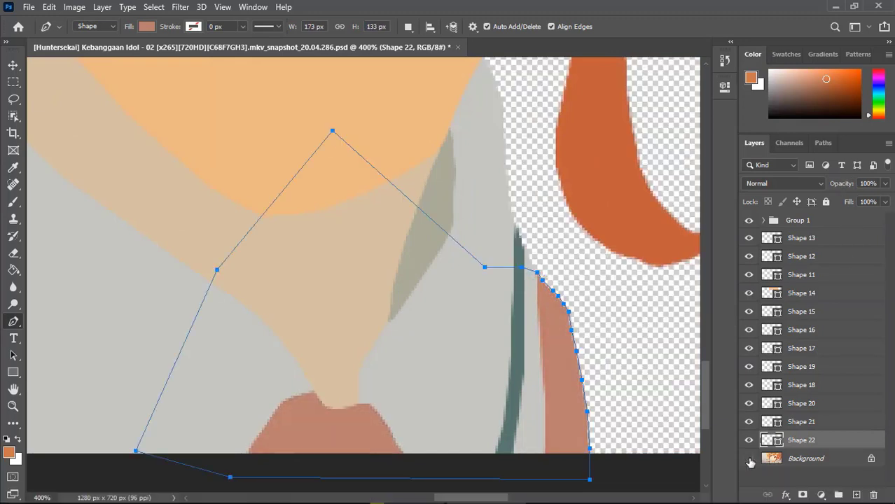
click(805, 458)
click(147, 25)
Step: Trace the collar's curved edge as a new shape
click(405, 299)
click(430, 316)
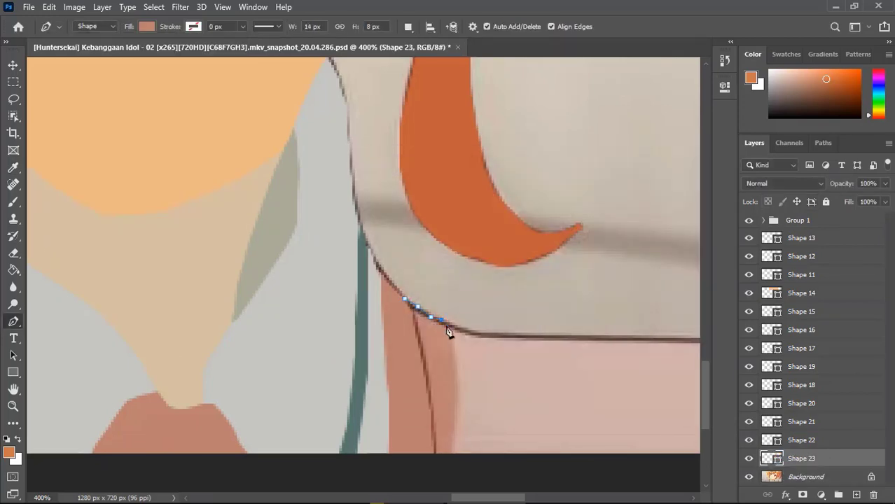
click(448, 326)
click(457, 366)
click(457, 411)
click(449, 454)
Step: Outline the red collar stripe from its corner down the collar's inner edge
drag(448, 471, 413, 129)
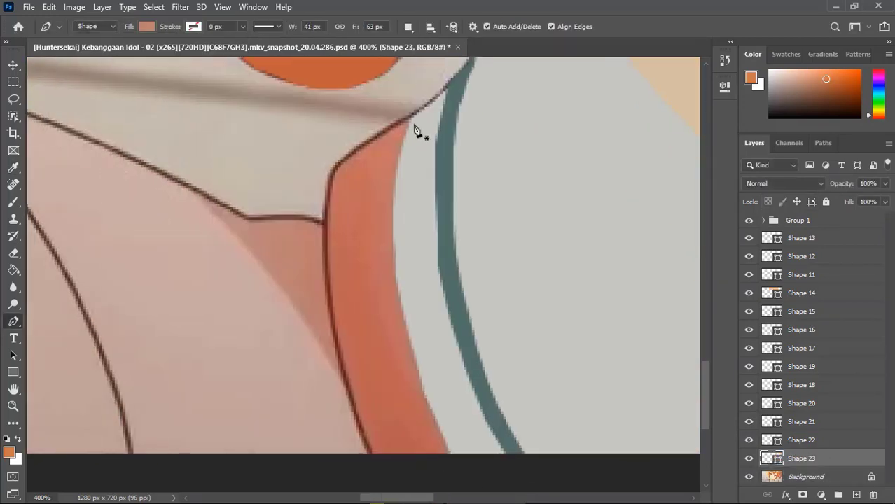
click(413, 117)
click(394, 123)
click(327, 177)
click(321, 220)
click(322, 249)
click(324, 272)
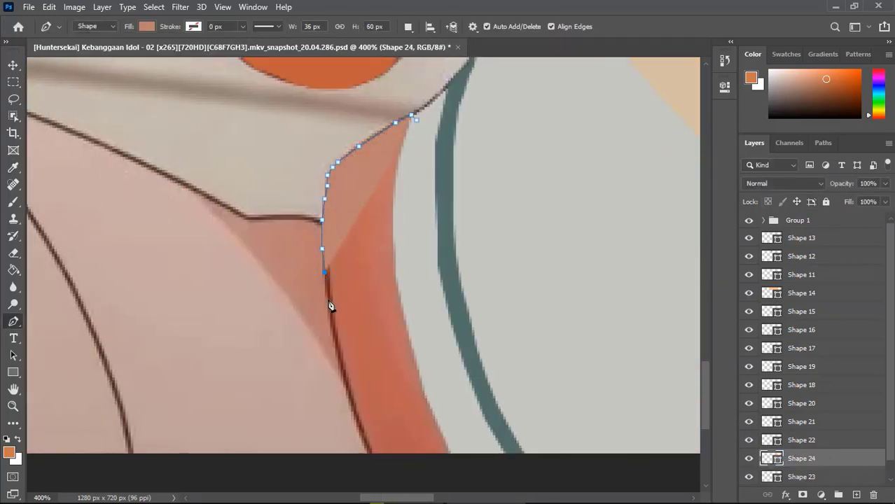
click(327, 299)
click(330, 327)
Step: Close the red collar stripe shape and give it a deeper red fill
click(431, 463)
click(503, 478)
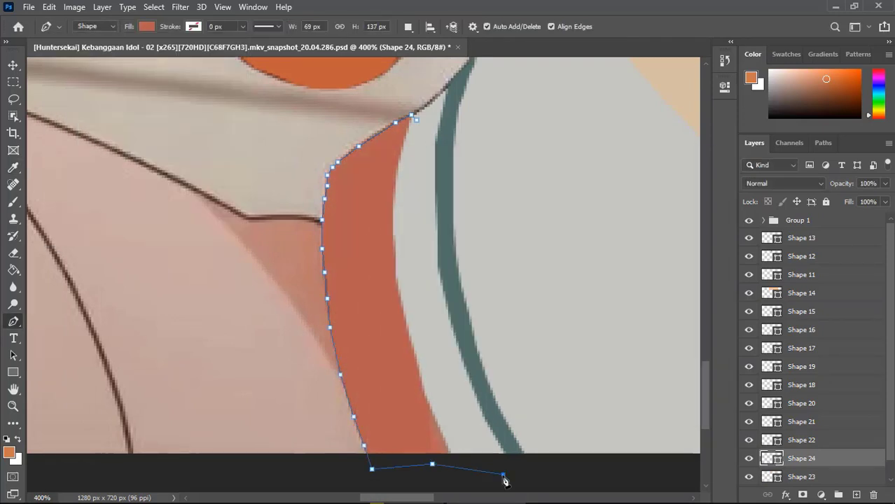
click(515, 225)
click(413, 118)
click(146, 26)
click(227, 53)
key(Return)
click(367, 243)
Step: Trace the dark collar crease line as its own shadow shape
click(318, 224)
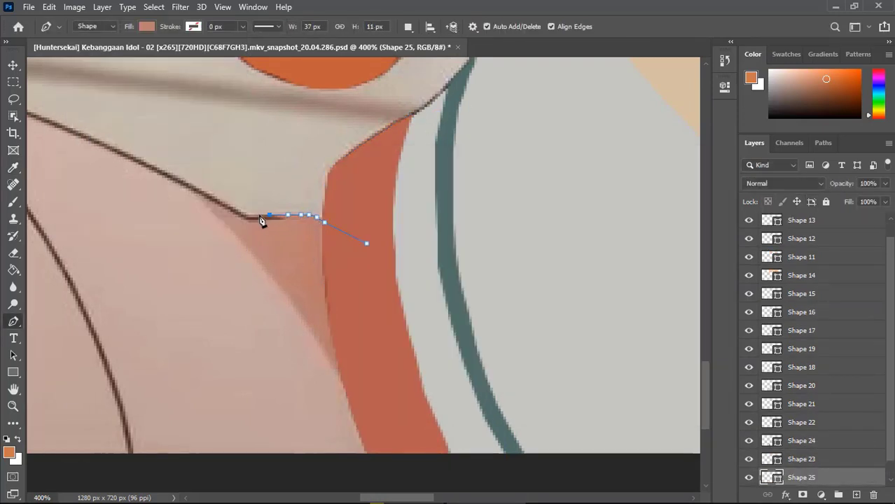
click(238, 208)
click(227, 202)
click(214, 198)
click(203, 190)
click(194, 188)
click(208, 206)
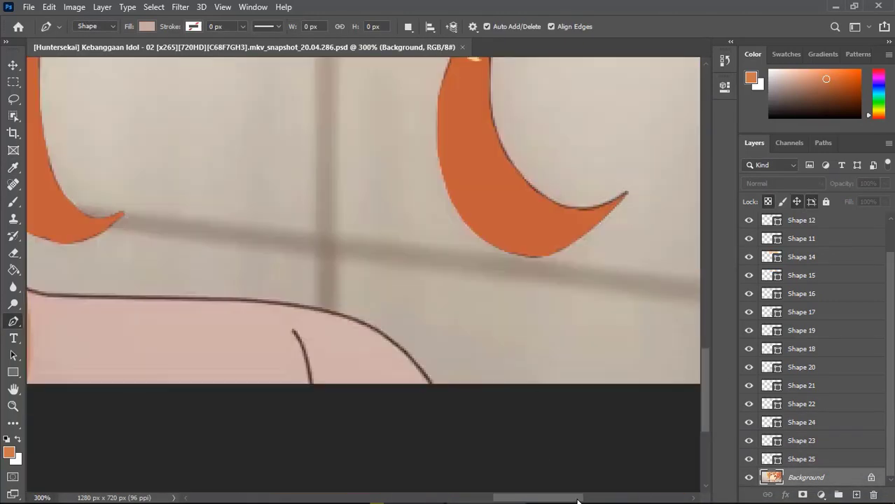
Step: Outline the pink shoulder's upper edge leftward and across the collar
drag(431, 385, 421, 371)
click(364, 321)
click(331, 309)
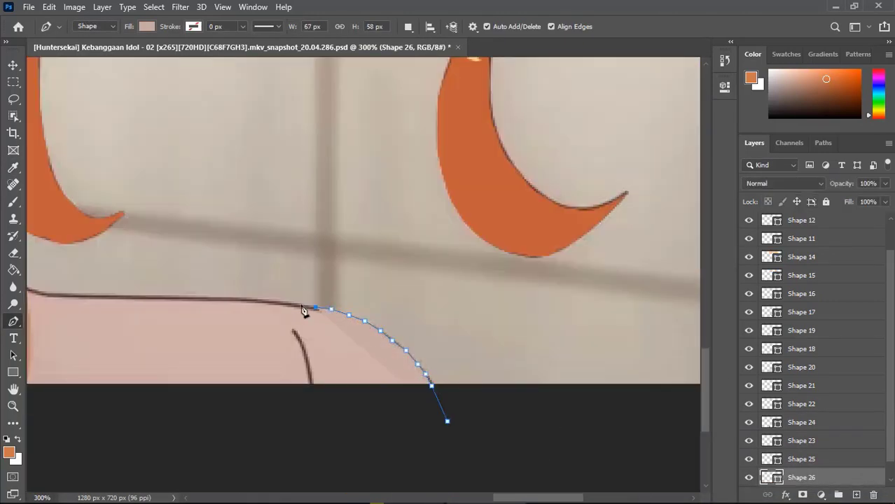
click(301, 306)
click(272, 301)
click(250, 300)
drag(229, 297, 159, 298)
scroll(473, 475, left, 5)
click(553, 297)
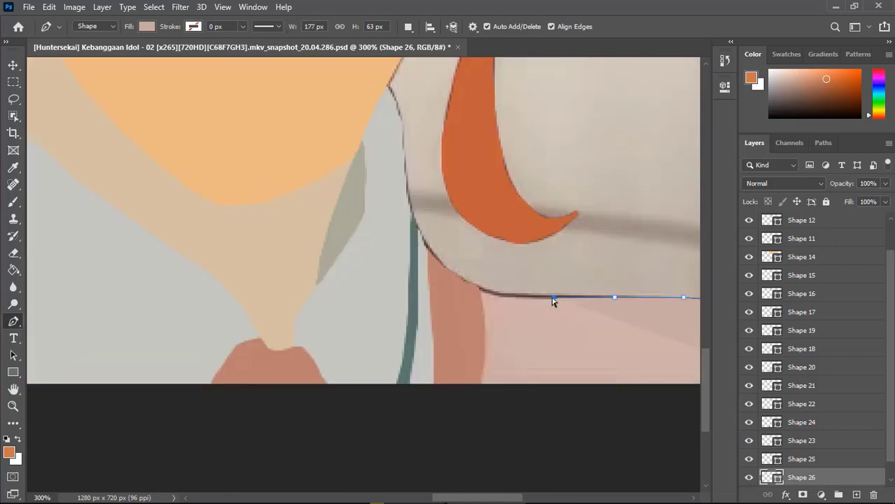
scroll(437, 286, left, 5)
click(385, 224)
click(322, 194)
click(308, 188)
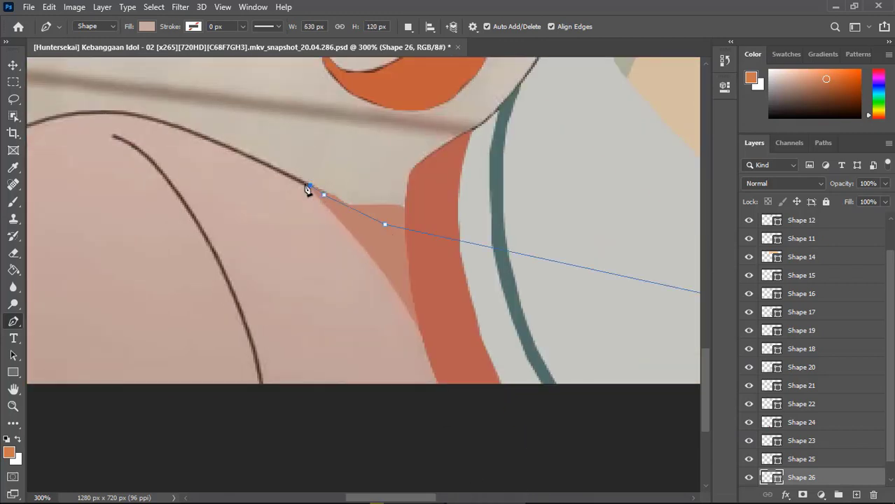
Step: Trace the left shoulder's top curve and edge, then hide the screenshot to check
click(114, 111)
click(65, 112)
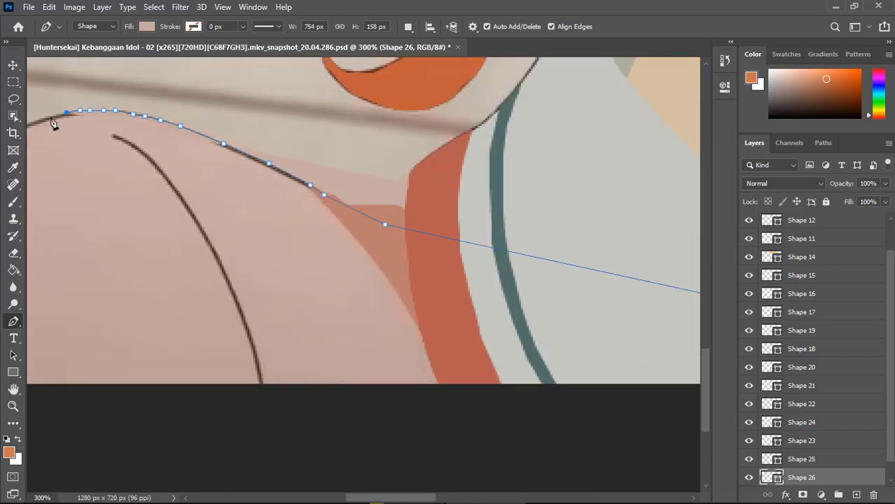
click(35, 123)
scroll(42, 126, left, 5)
click(400, 151)
click(323, 210)
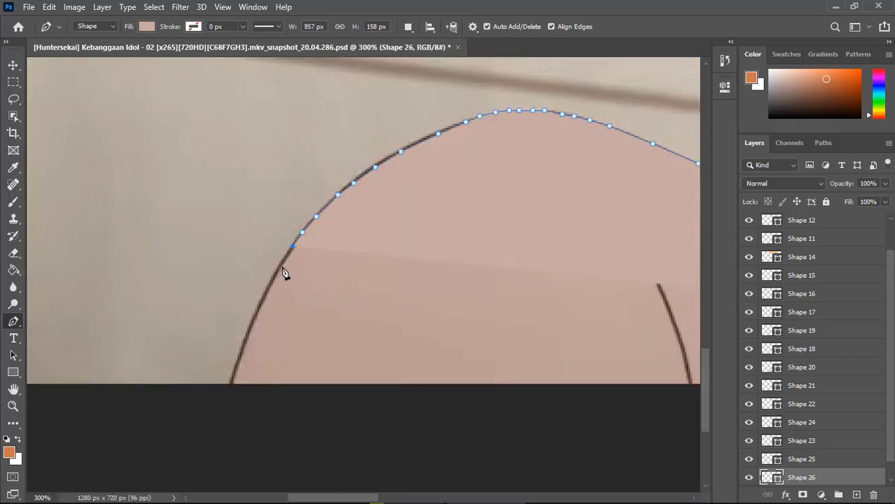
click(264, 301)
click(247, 342)
click(231, 381)
click(541, 502)
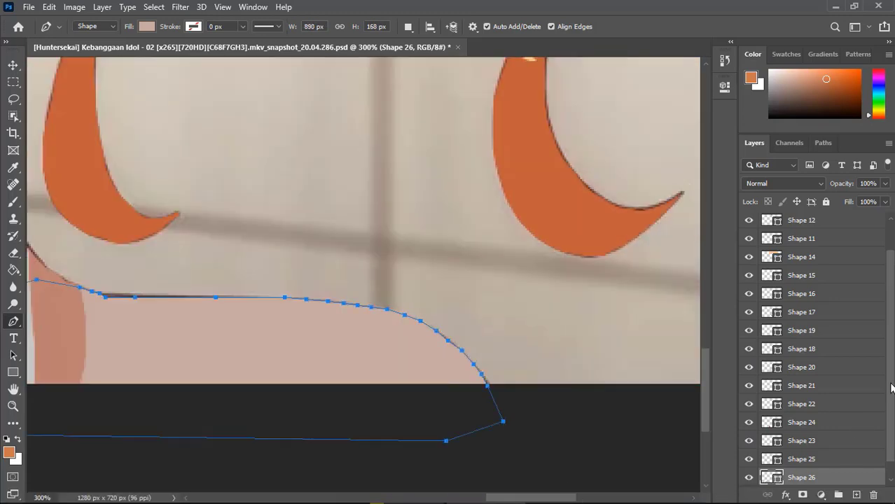
scroll(812, 364, down, 1)
click(748, 477)
Step: Group the clothing shape layers and show the screenshot again
key(ctrl+0)
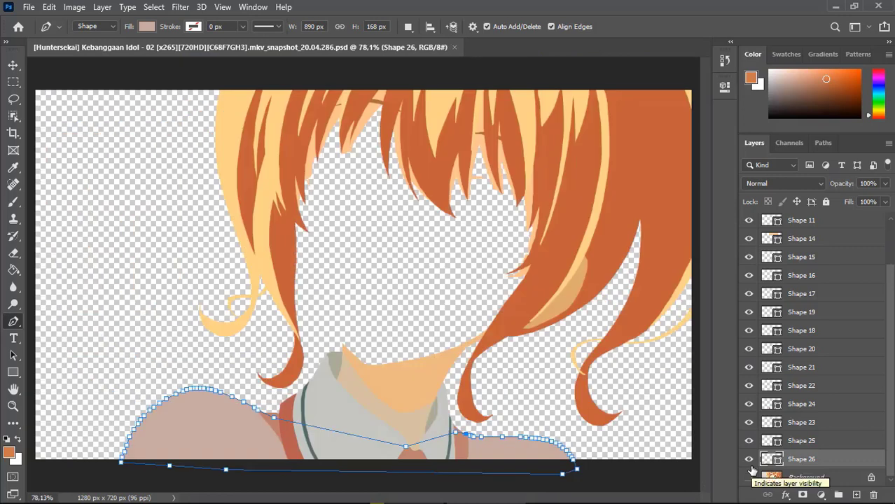
click(748, 477)
key(ctrl+g)
click(824, 260)
scroll(523, 185, up, 3)
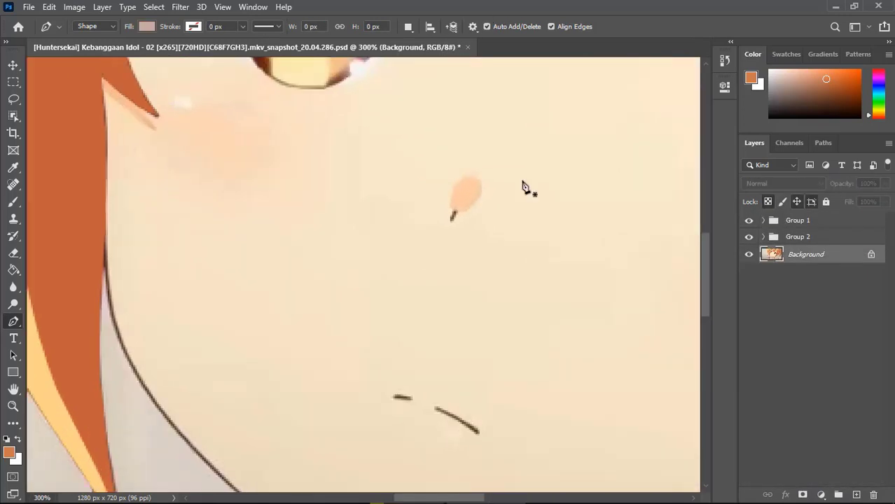
Step: Trace the first eye's lash from its outer tip up the eye's outer edge
click(506, 203)
click(488, 167)
click(483, 148)
click(480, 127)
click(477, 115)
click(473, 102)
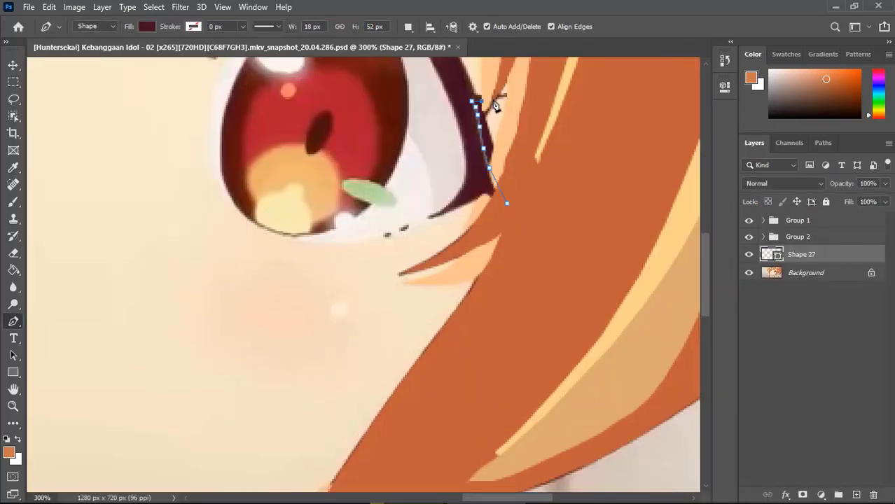
click(494, 93)
click(520, 95)
click(501, 98)
click(473, 87)
Step: Extend the upper lash outline leftward along the eyelid, checking it semi-transparent
drag(705, 252, 705, 232)
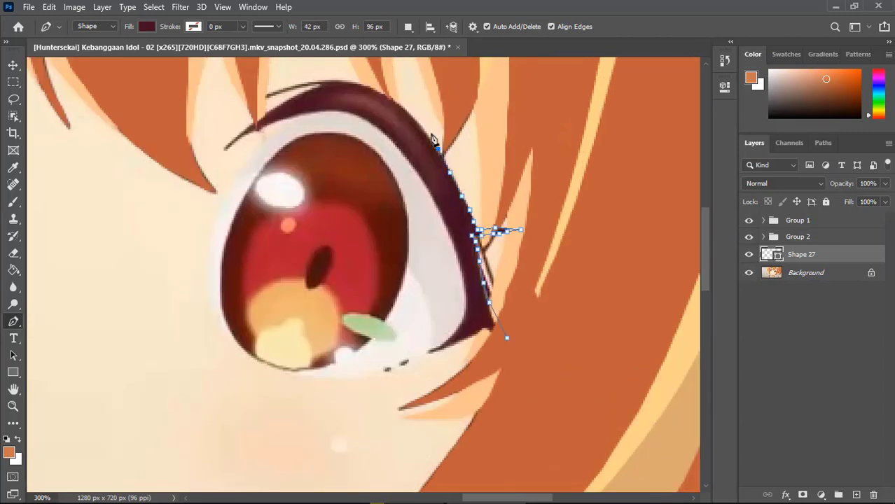
click(283, 87)
click(274, 91)
click(265, 99)
click(254, 98)
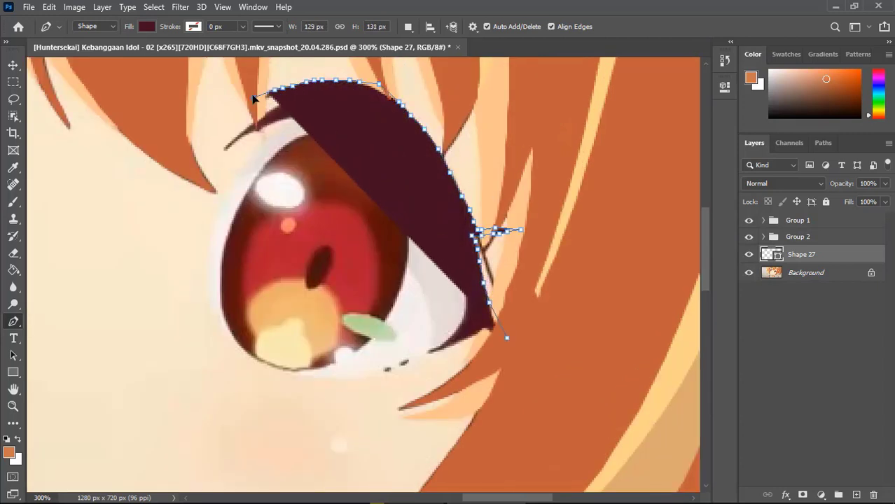
key(0)
key(0)
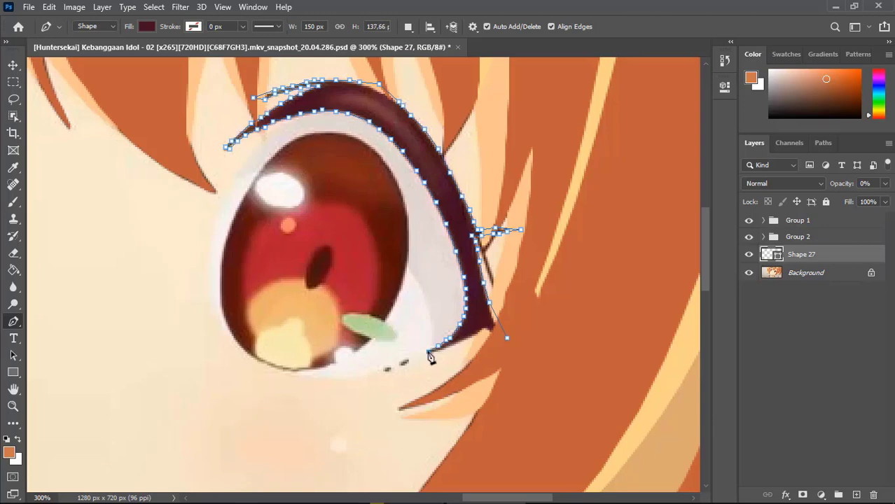
key(0)
Step: Trace the other eye's upper lash as a see-through shape
scroll(280, 245, left, 5)
scroll(130, 144, up, 3)
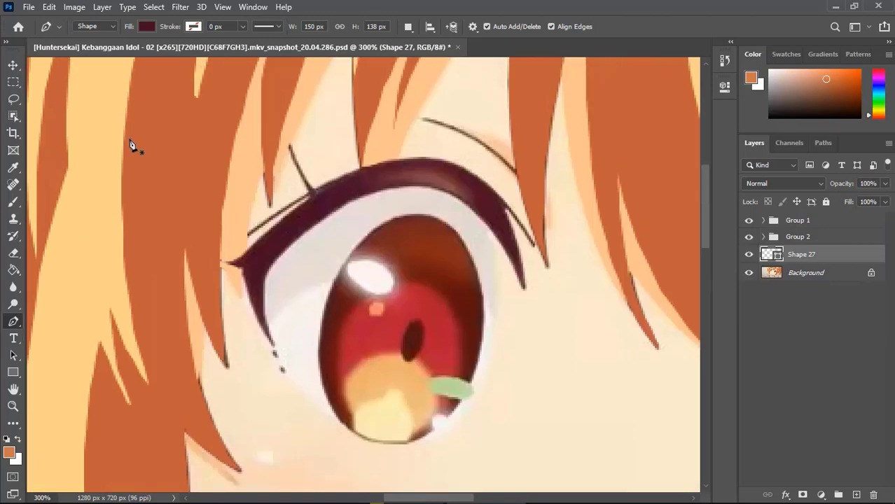
drag(522, 285, 524, 261)
mouse_move(509, 217)
mouse_down()
mouse_move(415, 159)
mouse_move(224, 256)
mouse_move(266, 321)
mouse_up()
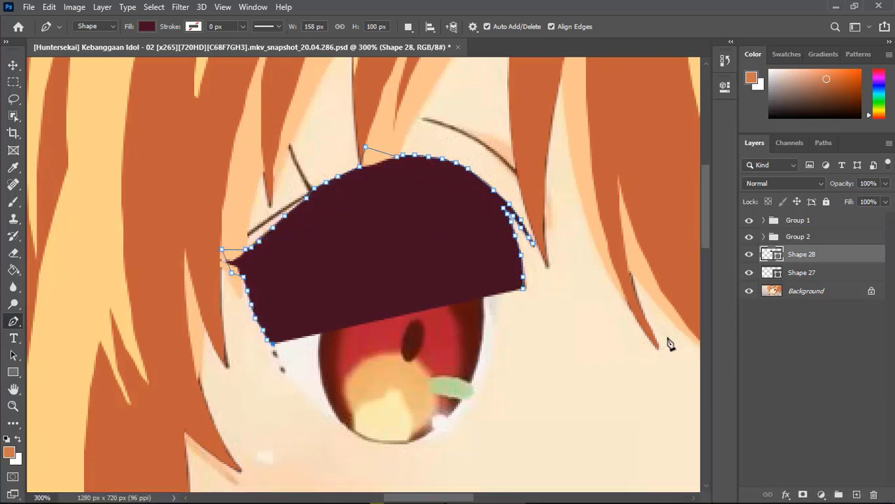
key(0)
key(0)
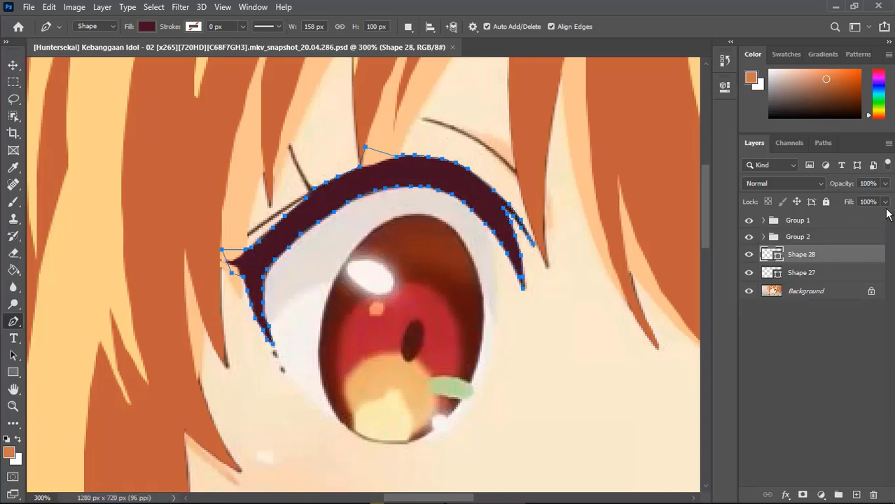
Step: Outline the first eye white around the iris with a pale pink fill
click(803, 291)
key(ctrl+0)
scroll(577, 214, up, 3)
scroll(577, 214, up, 2)
click(146, 26)
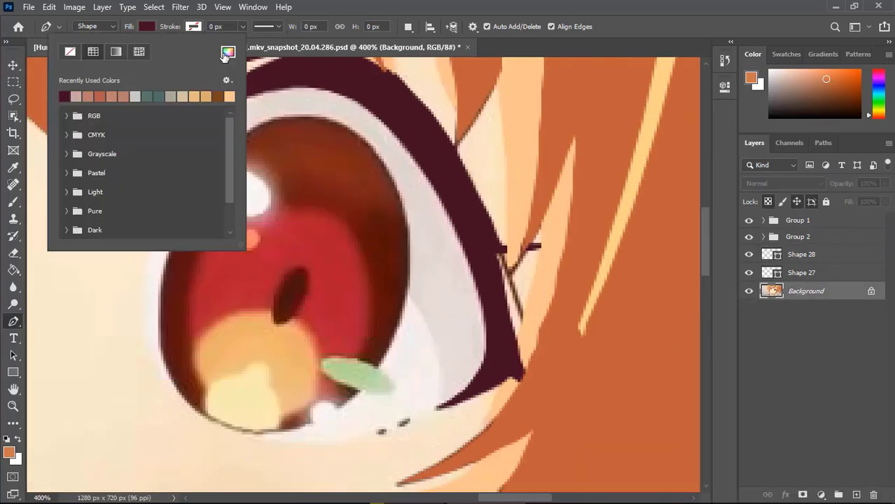
click(65, 91)
drag(407, 295, 425, 322)
mouse_move(440, 365)
mouse_down()
mouse_move(439, 400)
mouse_move(462, 183)
mouse_move(254, 94)
mouse_move(226, 123)
mouse_move(237, 114)
mouse_up()
key(0)
key(0)
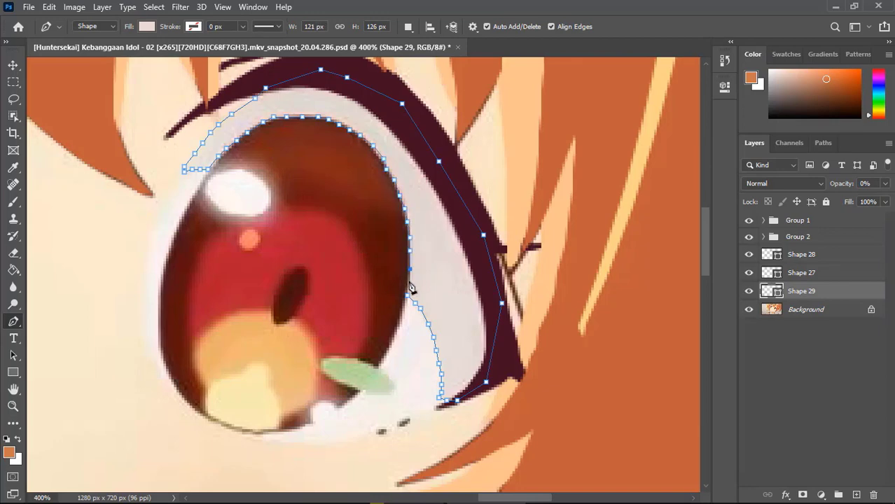
Step: Outline the second eye white, then choose a green fill for the iris glint
scroll(402, 354, up, 3)
click(403, 355)
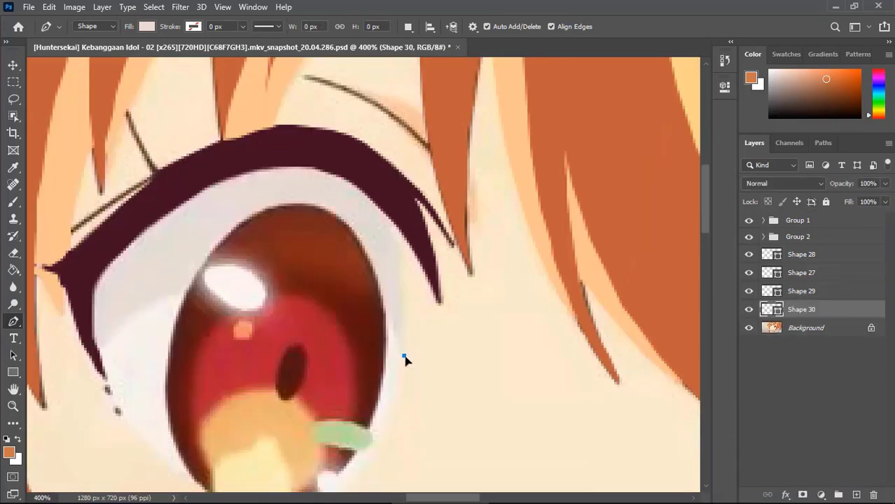
mouse_move(375, 269)
mouse_down()
mouse_move(193, 282)
mouse_move(380, 214)
mouse_move(402, 270)
mouse_up()
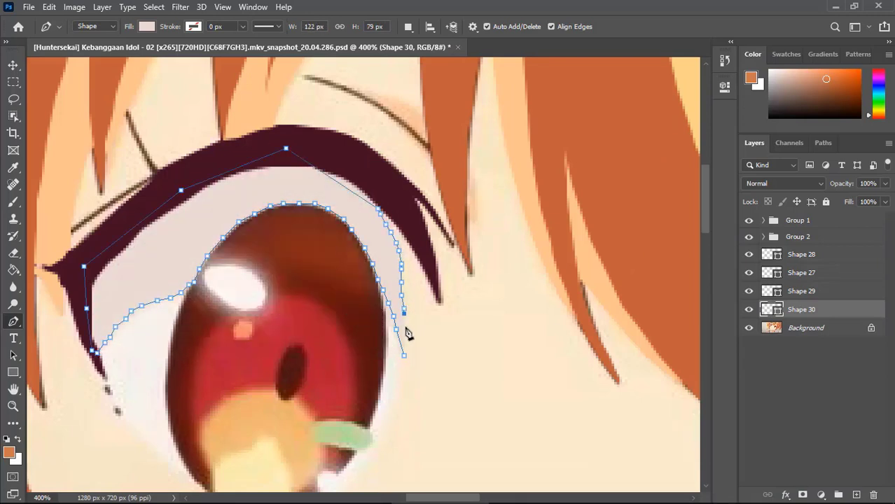
mouse_move(408, 334)
mouse_down()
mouse_move(403, 355)
mouse_move(331, 320)
mouse_up()
click(805, 327)
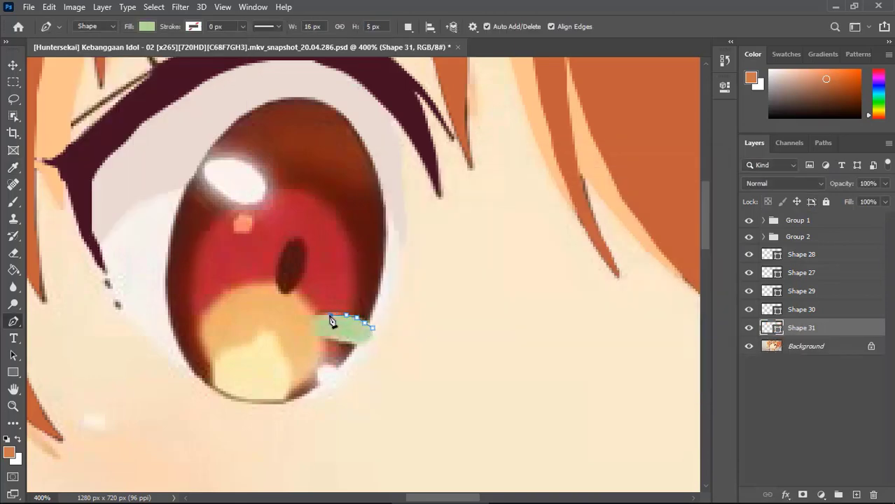
Step: Add the green glint on the other eye and a white iris highlight shape
click(805, 346)
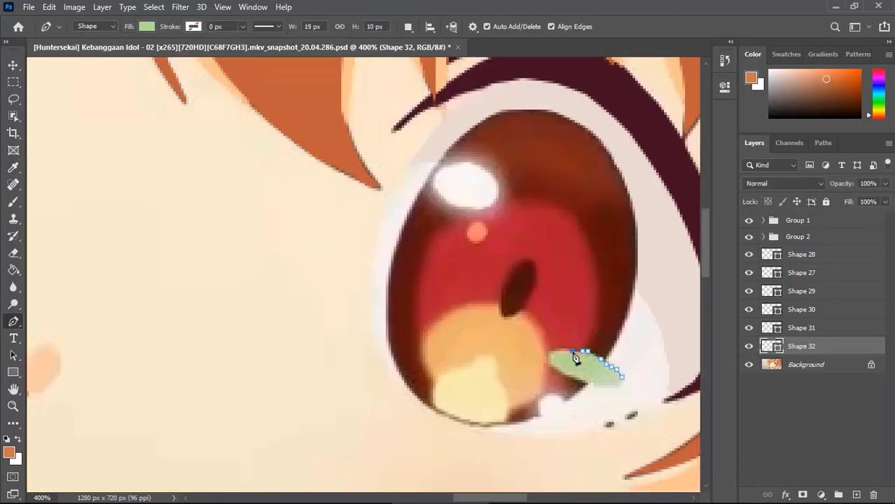
click(805, 364)
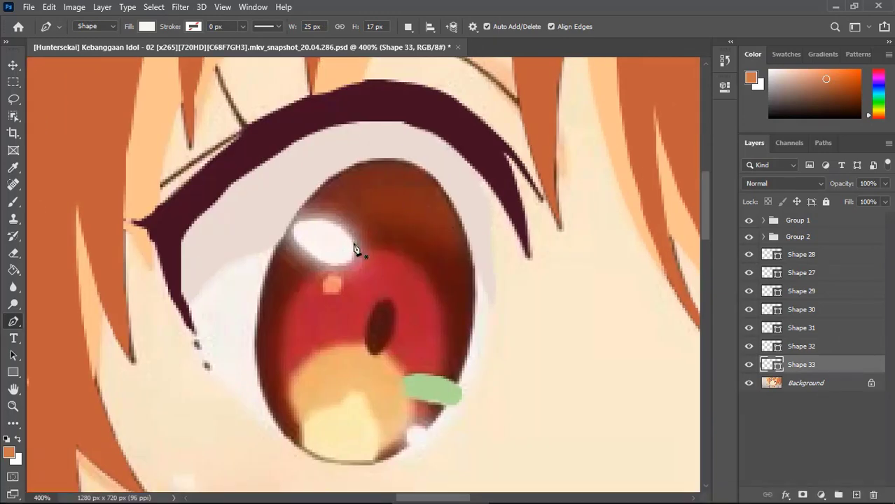
click(355, 243)
click(337, 226)
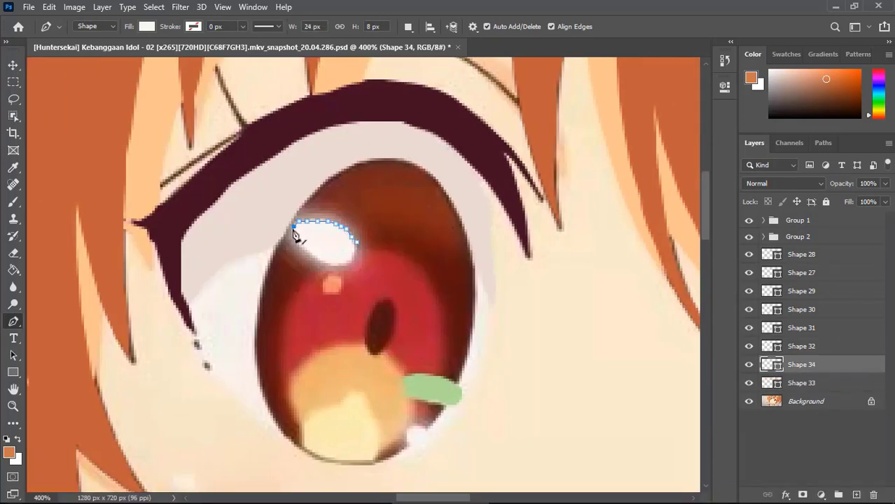
Step: Trace pale yellow iris reflections in both eyes
click(805, 401)
click(147, 26)
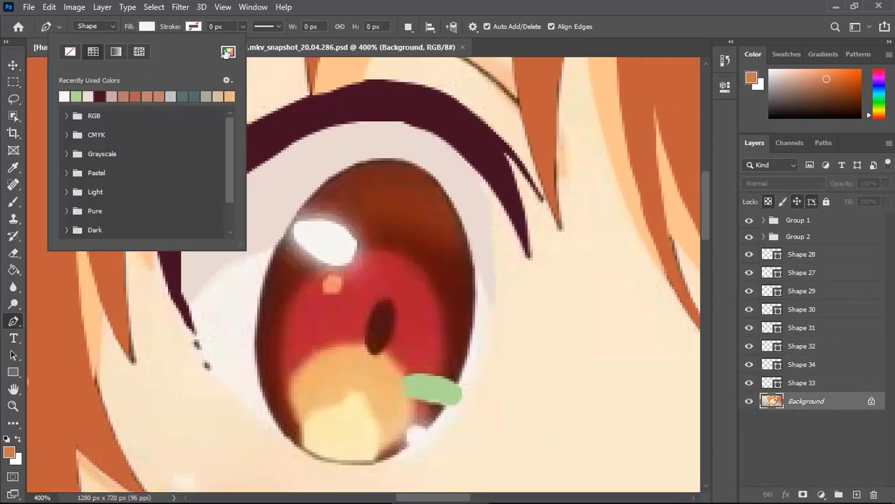
click(84, 94)
click(373, 461)
click(379, 441)
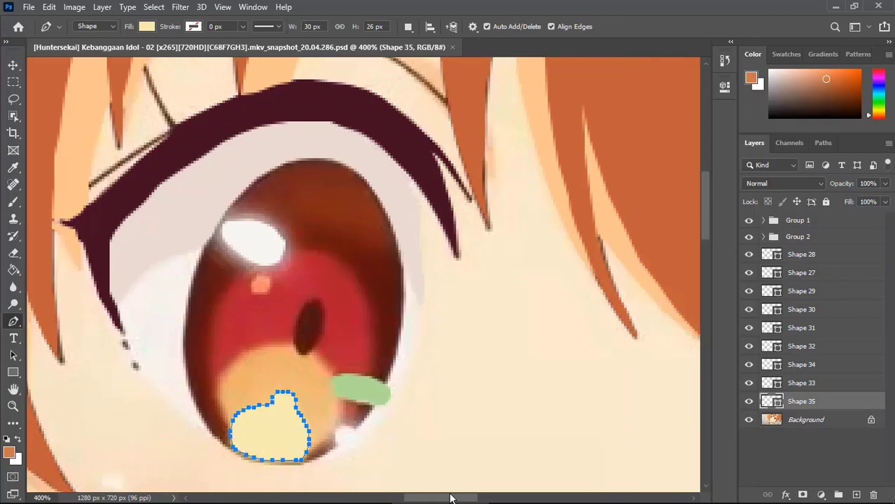
scroll(369, 467, down, 3)
click(364, 412)
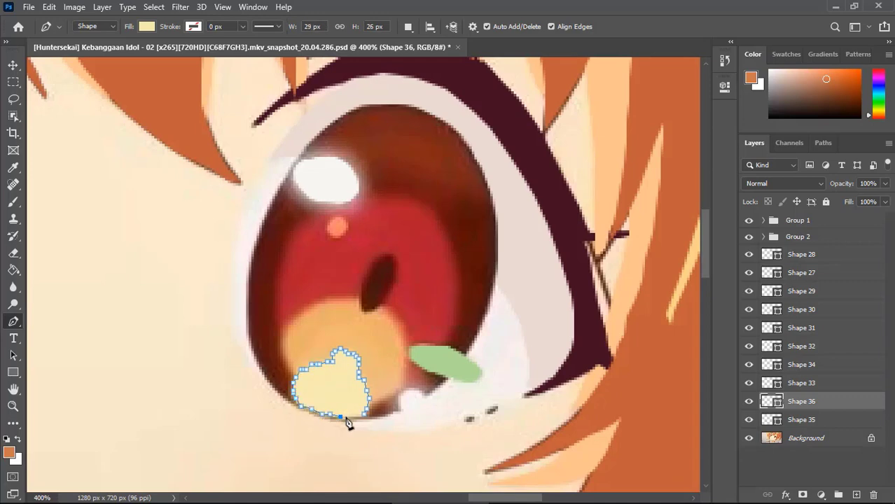
click(340, 417)
Step: Trace the orange lower-iris reflection in the first eye
click(805, 437)
click(146, 26)
click(355, 411)
click(369, 404)
click(390, 396)
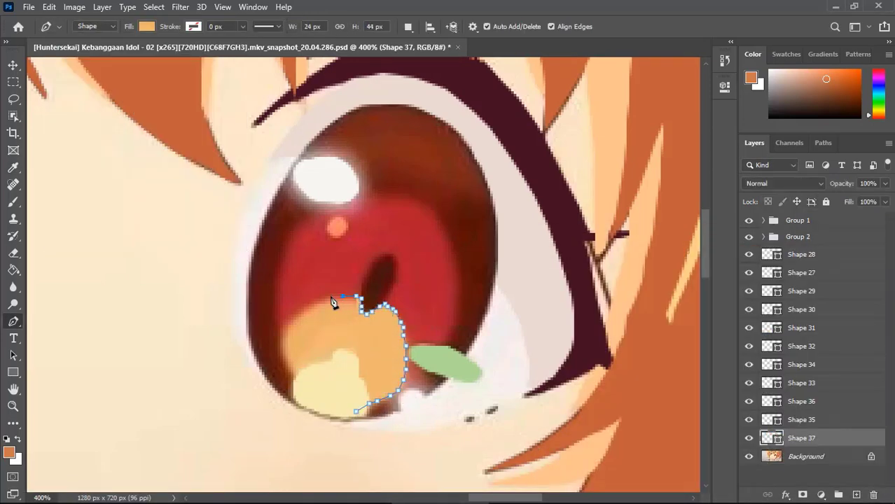
drag(333, 302, 289, 328)
click(356, 411)
Step: Trace the orange lower-iris reflection in the other eye and view the whole image
scroll(355, 413, down, 3)
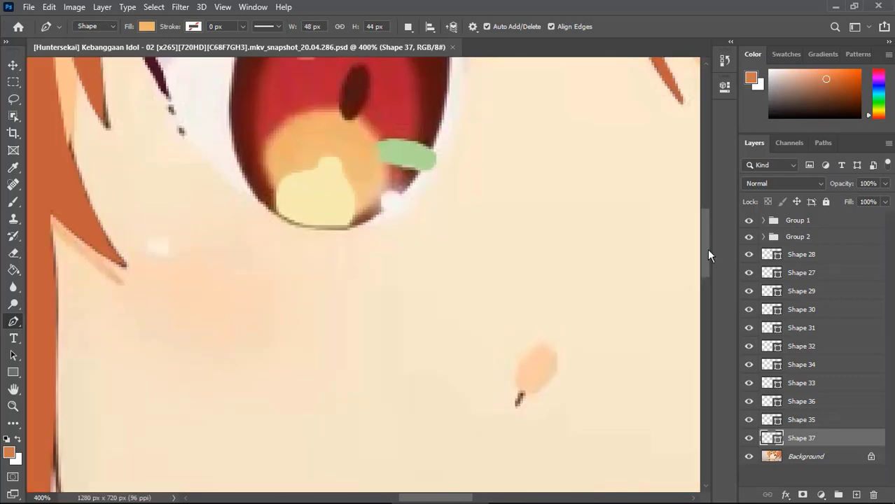
scroll(364, 392, up, 3)
click(351, 393)
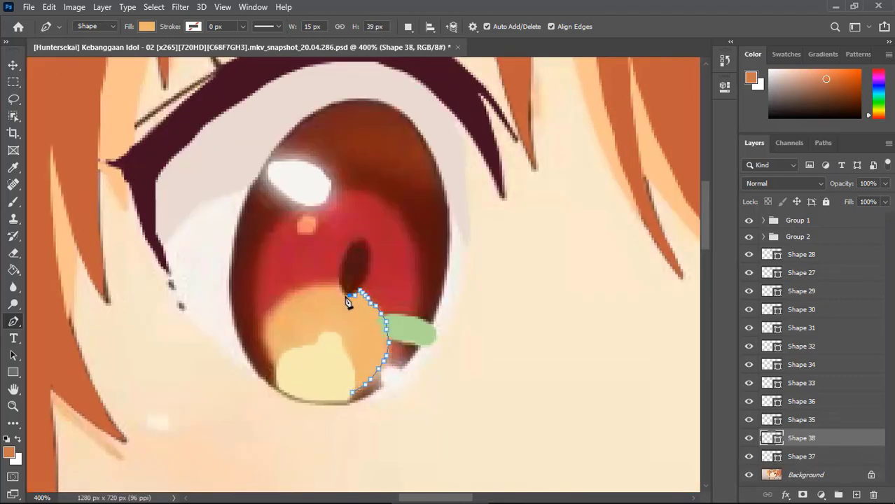
click(268, 329)
click(272, 371)
click(351, 393)
click(805, 475)
key(ctrl+0)
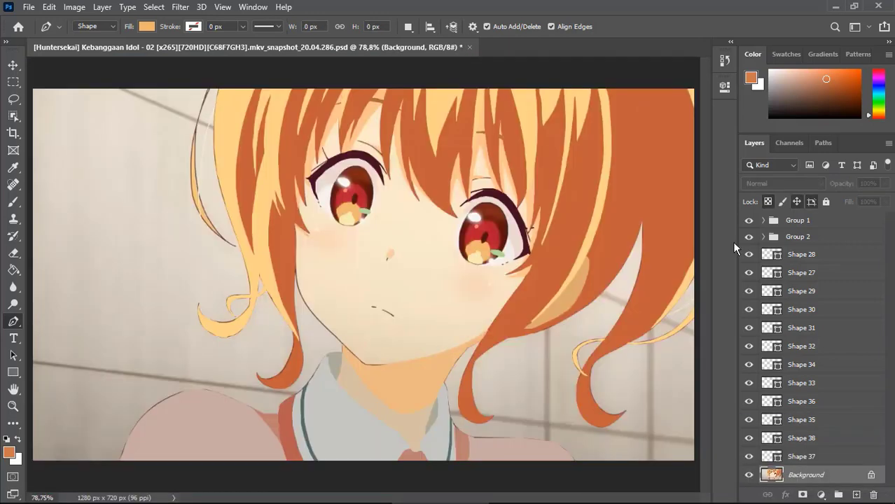
scroll(482, 350, up, 5)
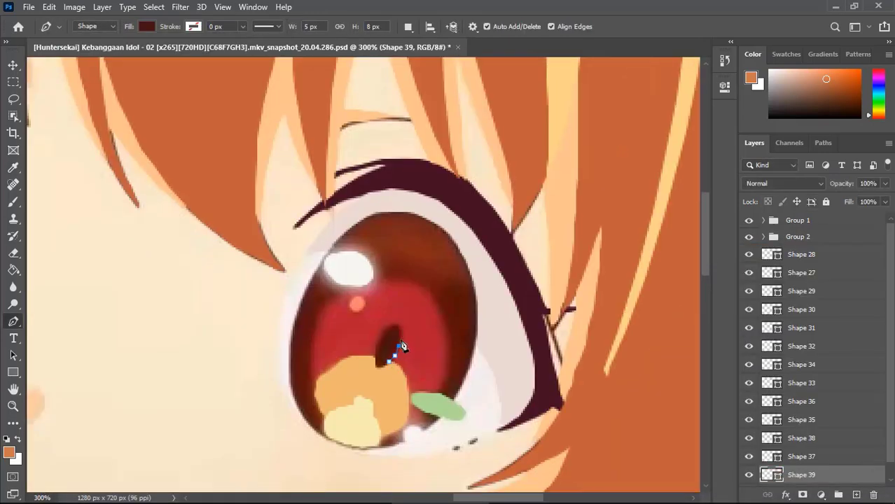
Step: Close the dark pupil shapes in both eyes
click(373, 368)
scroll(490, 350, down, 2)
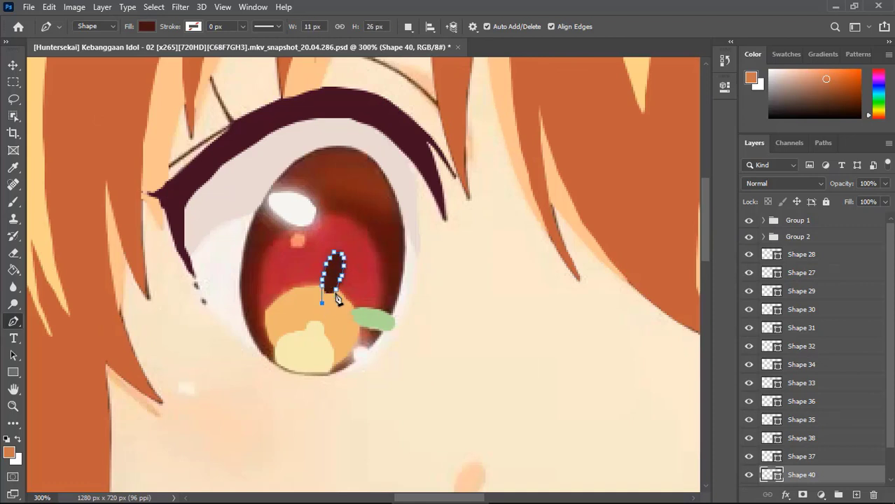
click(336, 296)
click(805, 478)
Step: Trace the first eye's outer iris ring in dark red-brown
click(146, 26)
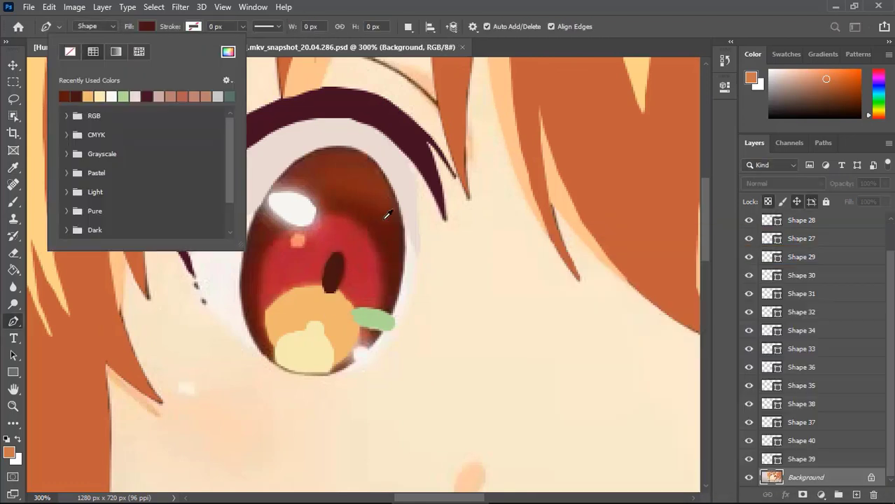
click(378, 339)
click(377, 324)
mouse_move(386, 300)
mouse_down()
mouse_move(377, 234)
mouse_move(334, 214)
mouse_move(279, 235)
mouse_move(268, 251)
mouse_move(260, 293)
mouse_move(266, 341)
mouse_move(241, 294)
mouse_move(245, 231)
mouse_move(349, 123)
mouse_move(407, 242)
mouse_up()
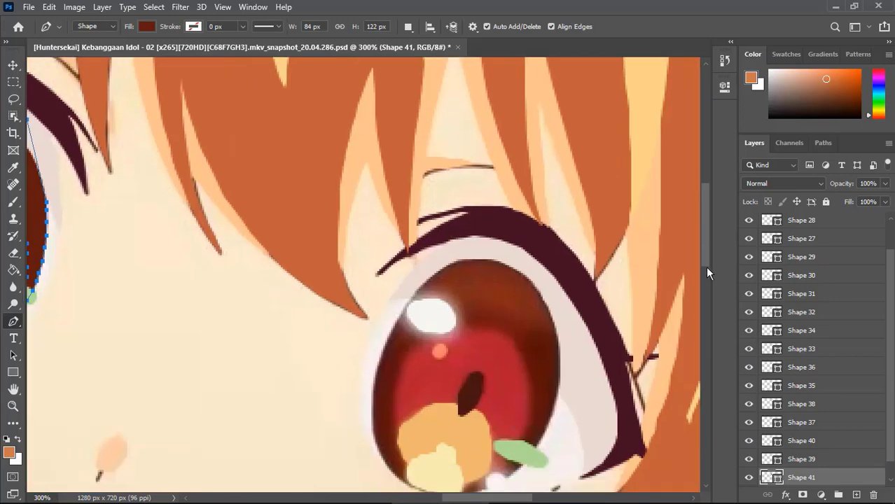
click(513, 375)
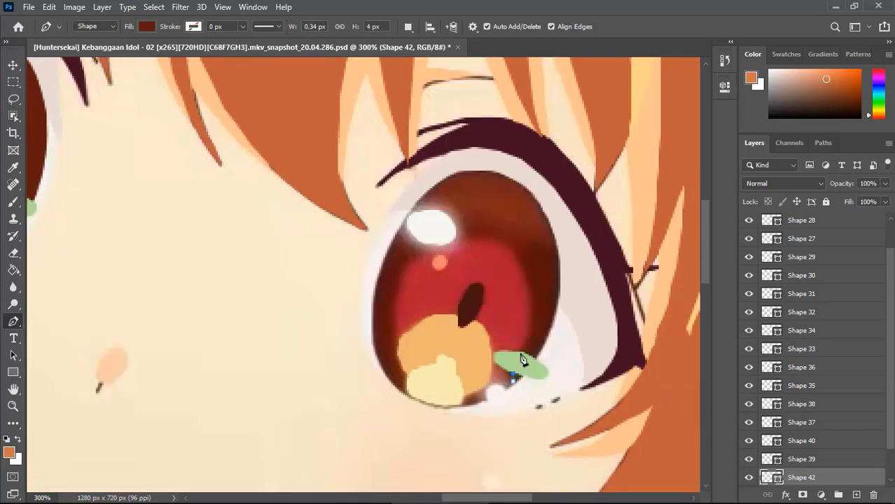
Step: Trace the matching dark red-brown iris ring around the other eye
mouse_move(532, 317)
mouse_down()
mouse_move(533, 270)
mouse_move(485, 242)
mouse_move(413, 256)
mouse_move(397, 296)
mouse_move(405, 360)
mouse_up()
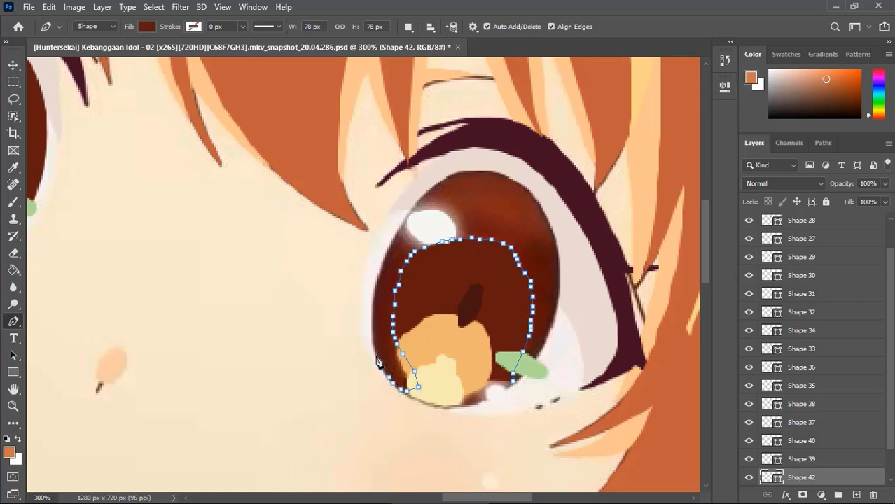
mouse_move(374, 334)
mouse_down()
mouse_move(375, 280)
mouse_move(392, 235)
mouse_move(412, 215)
mouse_move(513, 170)
mouse_up()
click(558, 211)
click(584, 265)
click(558, 303)
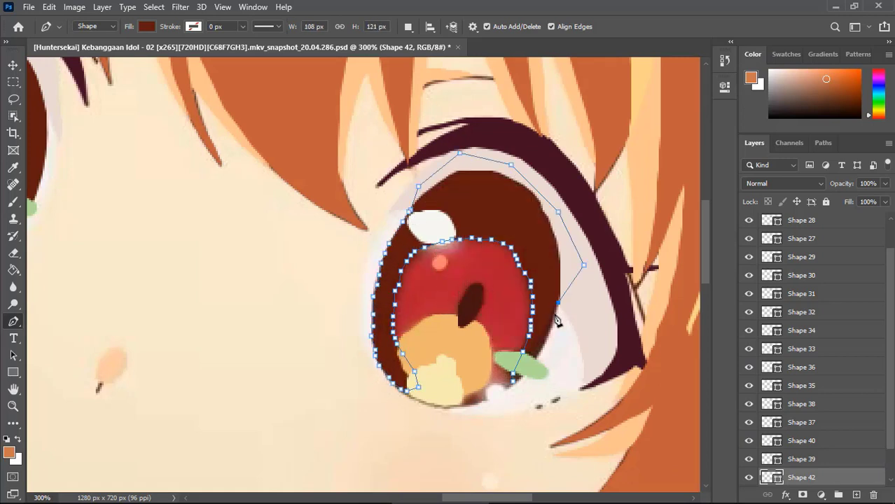
click(523, 379)
Step: Check both eyes in the full image, then trace the small pink iris dot
key(ctrl+0)
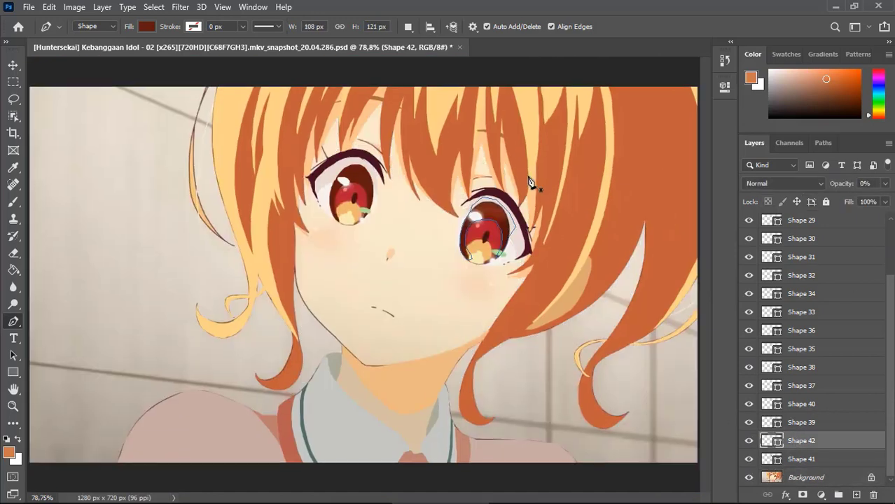
scroll(530, 182, up, 2)
scroll(420, 280, up, 5)
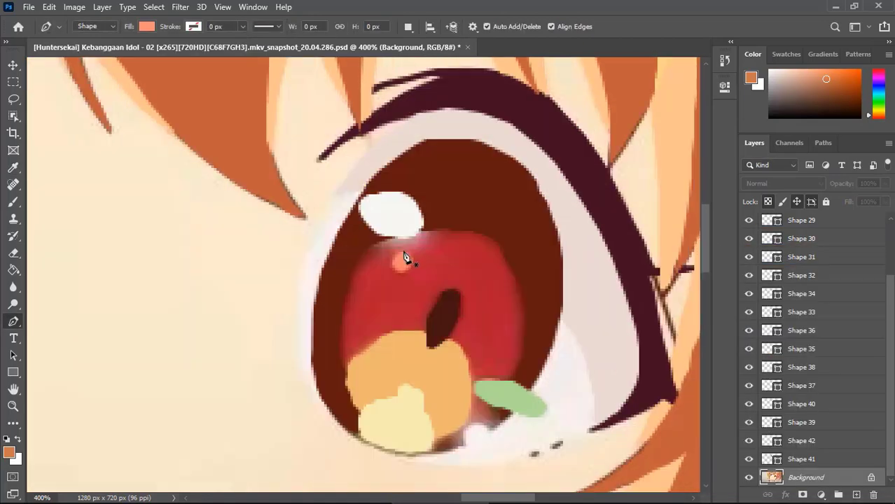
click(404, 258)
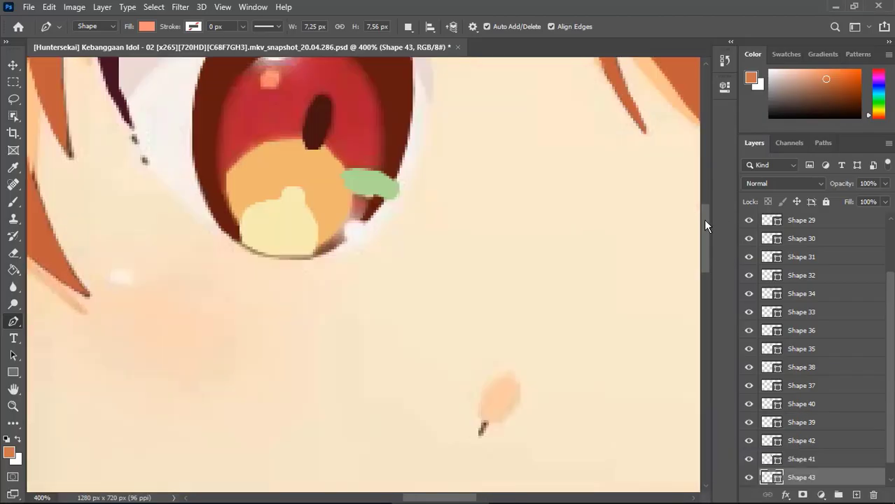
drag(705, 224, 705, 201)
click(278, 212)
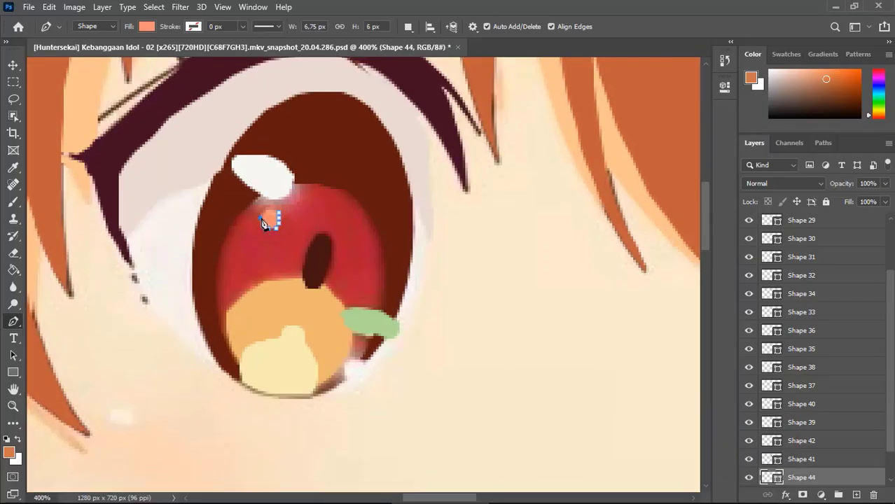
Step: Trace the red lower iris shape along the first eye's iris bottom
click(360, 359)
click(348, 360)
click(342, 376)
click(324, 392)
click(312, 393)
click(268, 388)
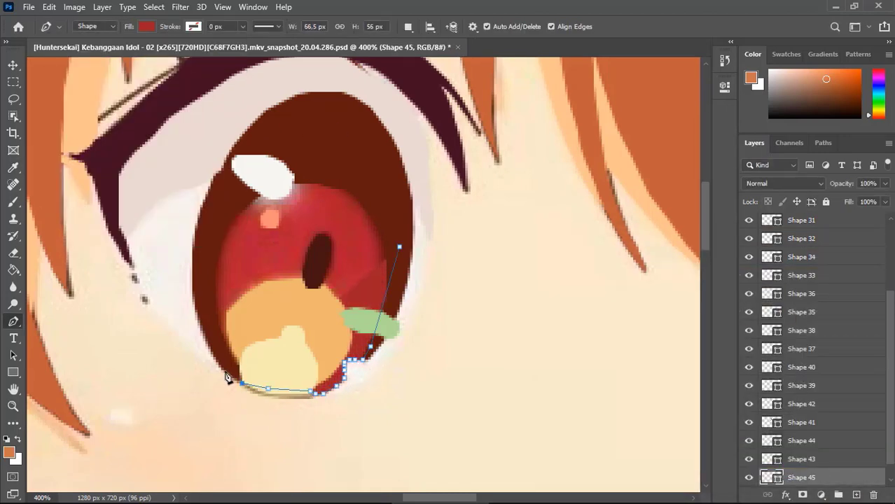
click(241, 383)
Step: Trace the red lower iris shape in the other eye
scroll(364, 279, right, 10)
click(490, 386)
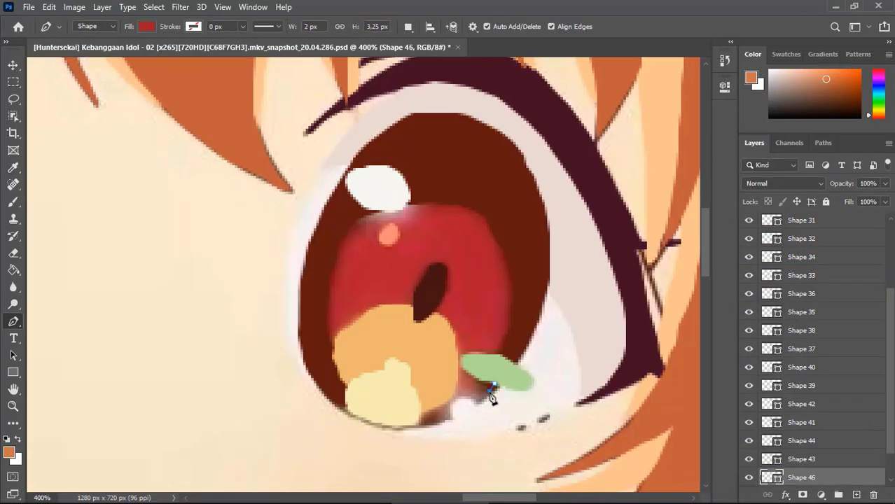
click(450, 416)
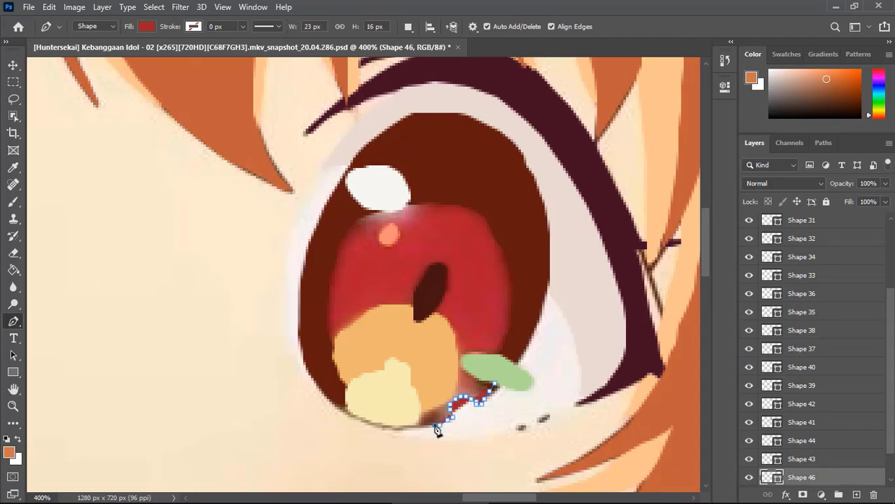
click(394, 425)
click(363, 419)
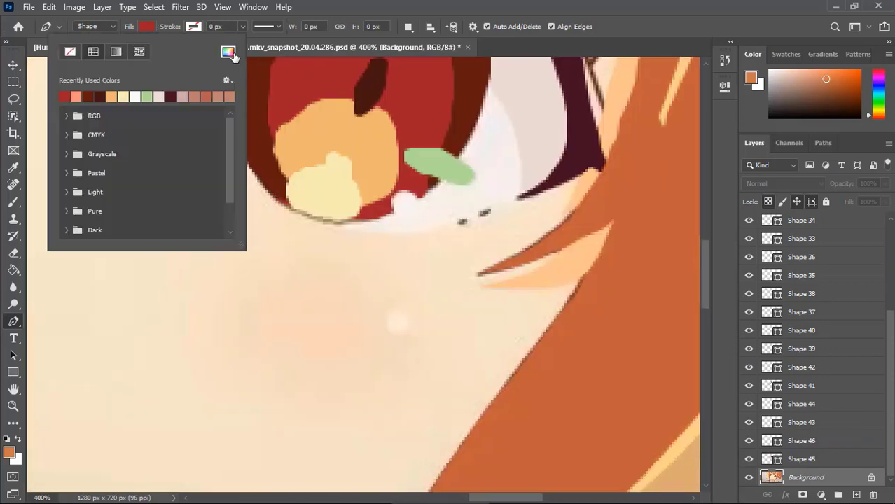
Step: Trace the pale eye-white shapes along the lower eyelids of both eyes
click(336, 221)
click(287, 201)
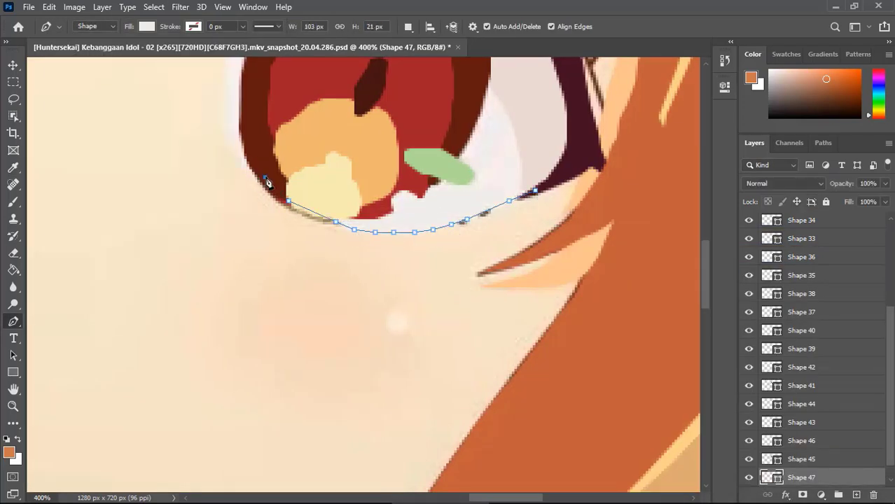
scroll(396, 287, up, 3)
click(226, 276)
click(225, 237)
click(228, 210)
click(231, 192)
click(235, 177)
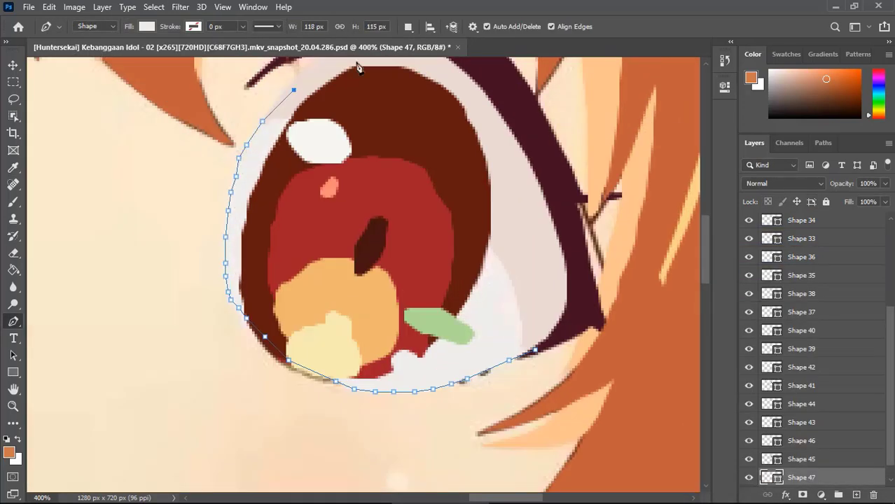
click(534, 348)
drag(498, 278, 503, 287)
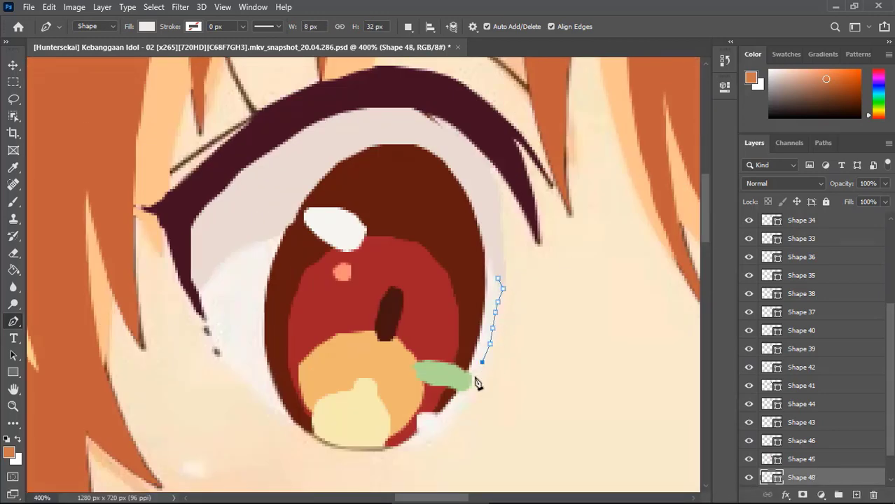
drag(430, 439, 343, 446)
mouse_move(239, 381)
mouse_down()
mouse_move(207, 326)
mouse_move(469, 158)
mouse_move(498, 280)
mouse_up()
Step: Hide the original screenshot to check the shapes and adjust a red iris point
click(805, 477)
click(748, 478)
click(777, 422)
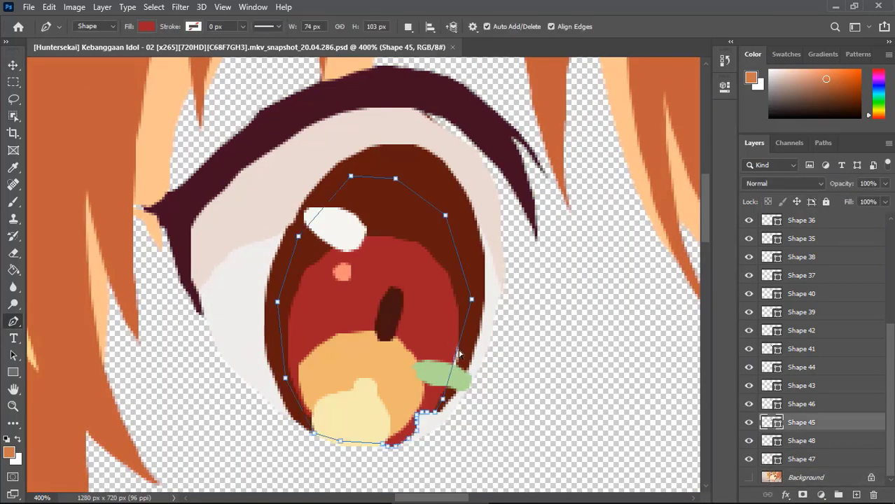
click(455, 353)
click(748, 478)
Step: Add a peach cheek mark shape using the sampled peach fill
scroll(364, 273, down, 5)
click(146, 26)
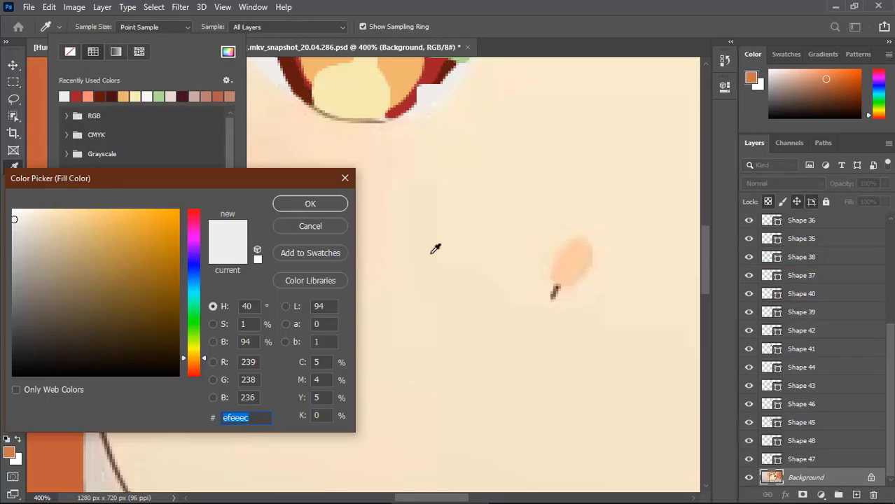
click(435, 247)
click(310, 201)
click(581, 236)
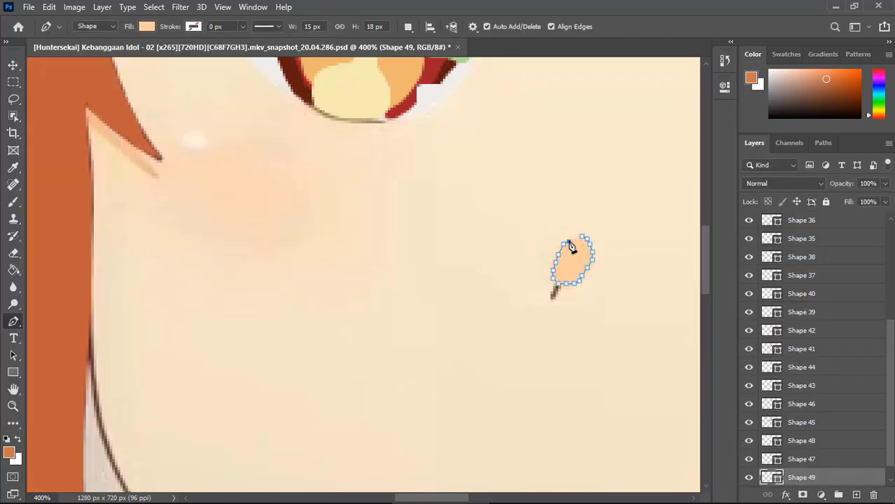
click(581, 238)
click(805, 477)
Step: Begin a thin brown mark on the cheek with a brown fill
scroll(420, 280, down, 5)
click(146, 26)
click(588, 273)
drag(551, 248, 541, 246)
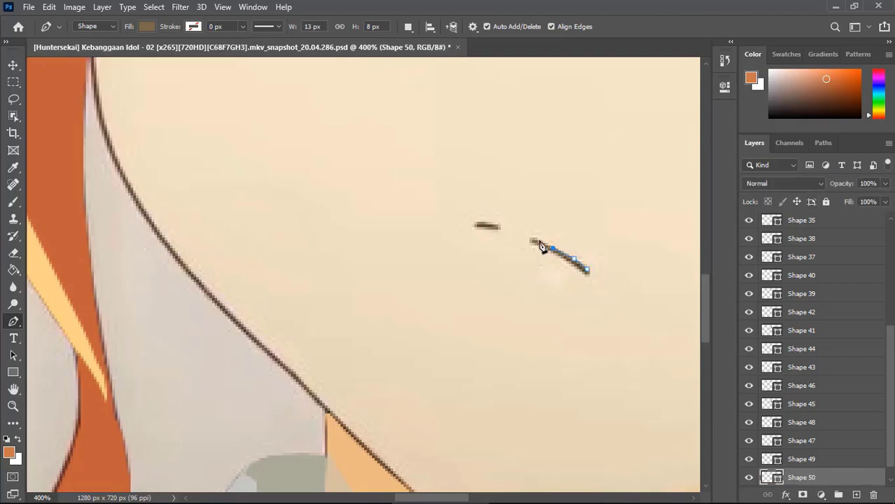